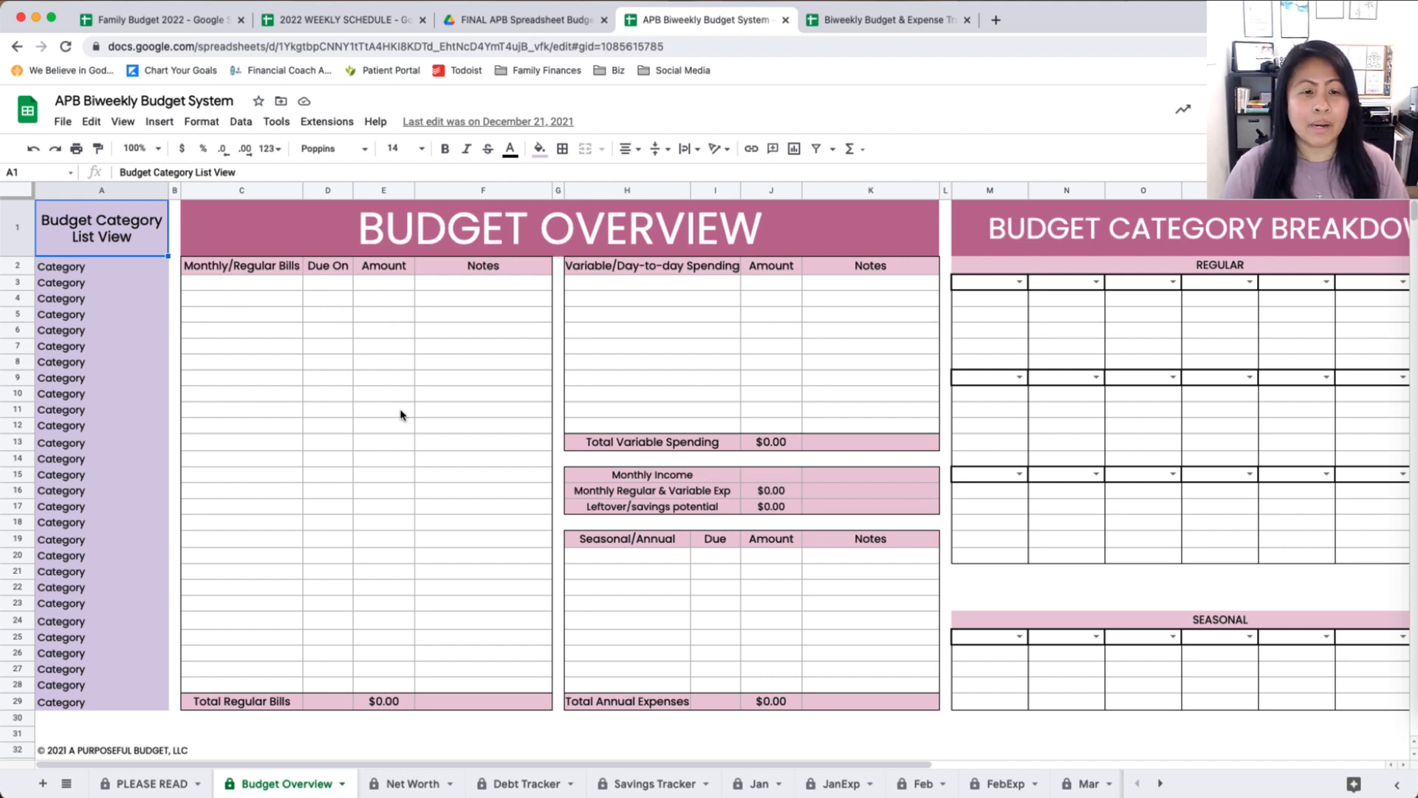
- Examine the Monthly/Regular Bills section and the formulas for Total Regular Bills and Total Variable Spending in the blank Budget Overview
{"action": "left_click", "coordinate": [502, 285]}
{"action": "left_click", "coordinate": [465, 588]}
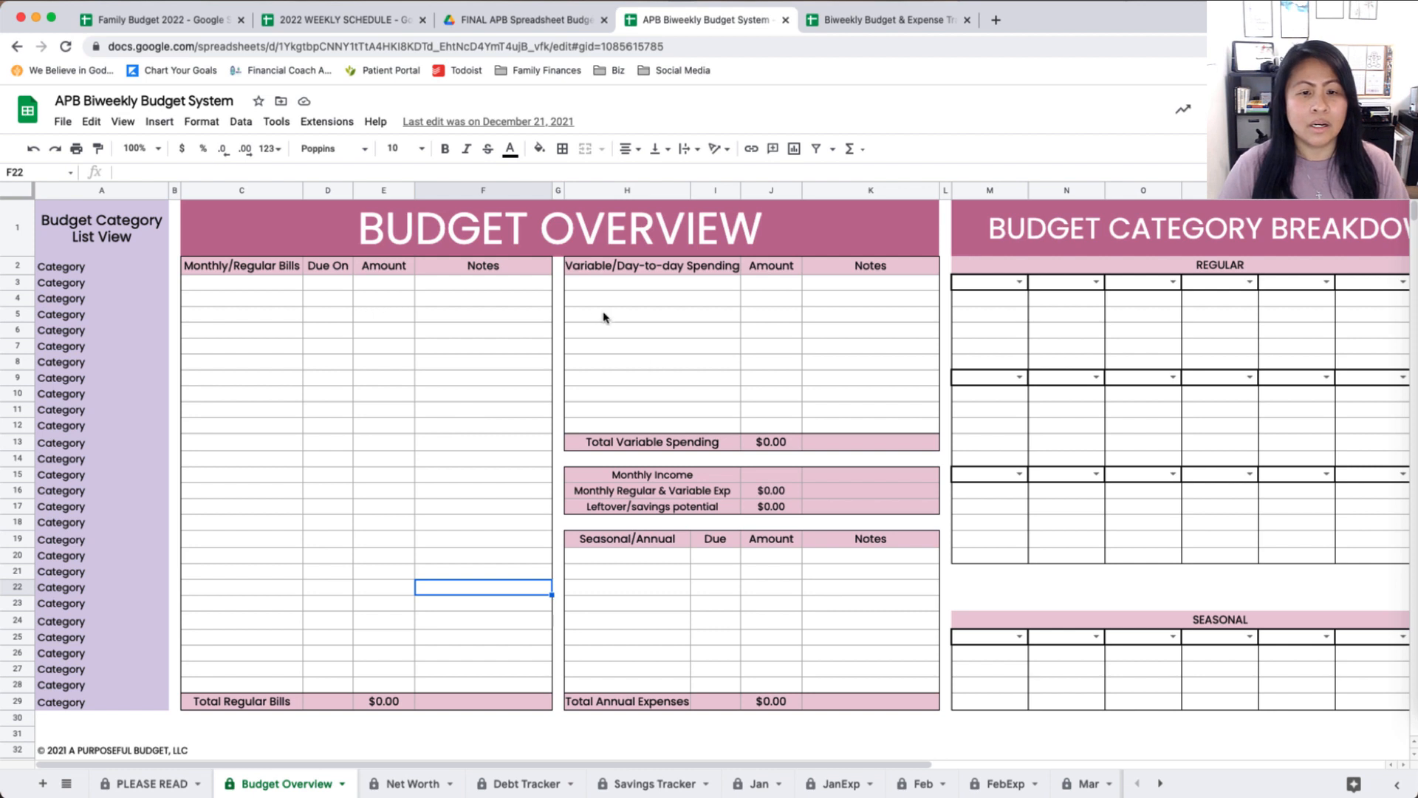
{"action": "left_click", "coordinate": [385, 706]}
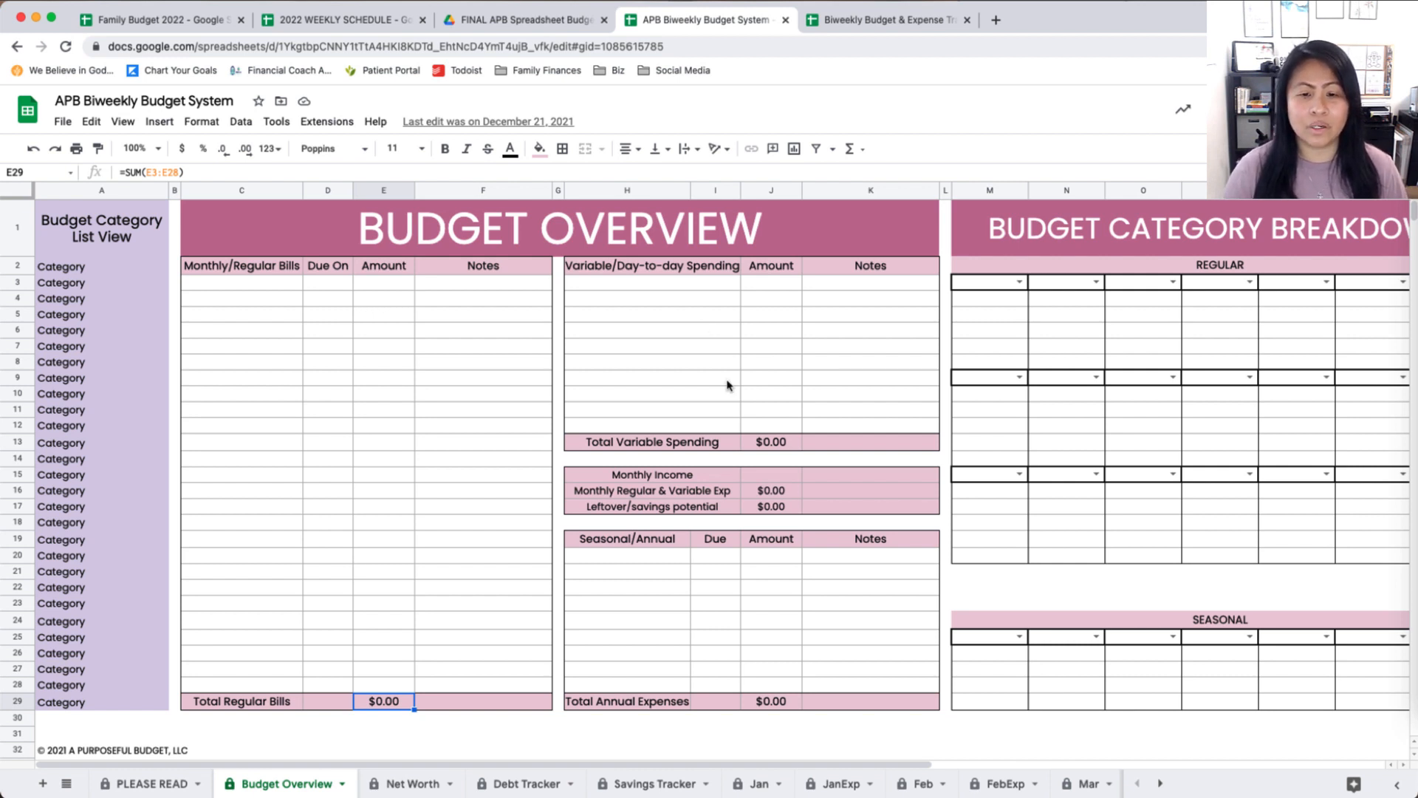
{"action": "left_click", "coordinate": [769, 445]}
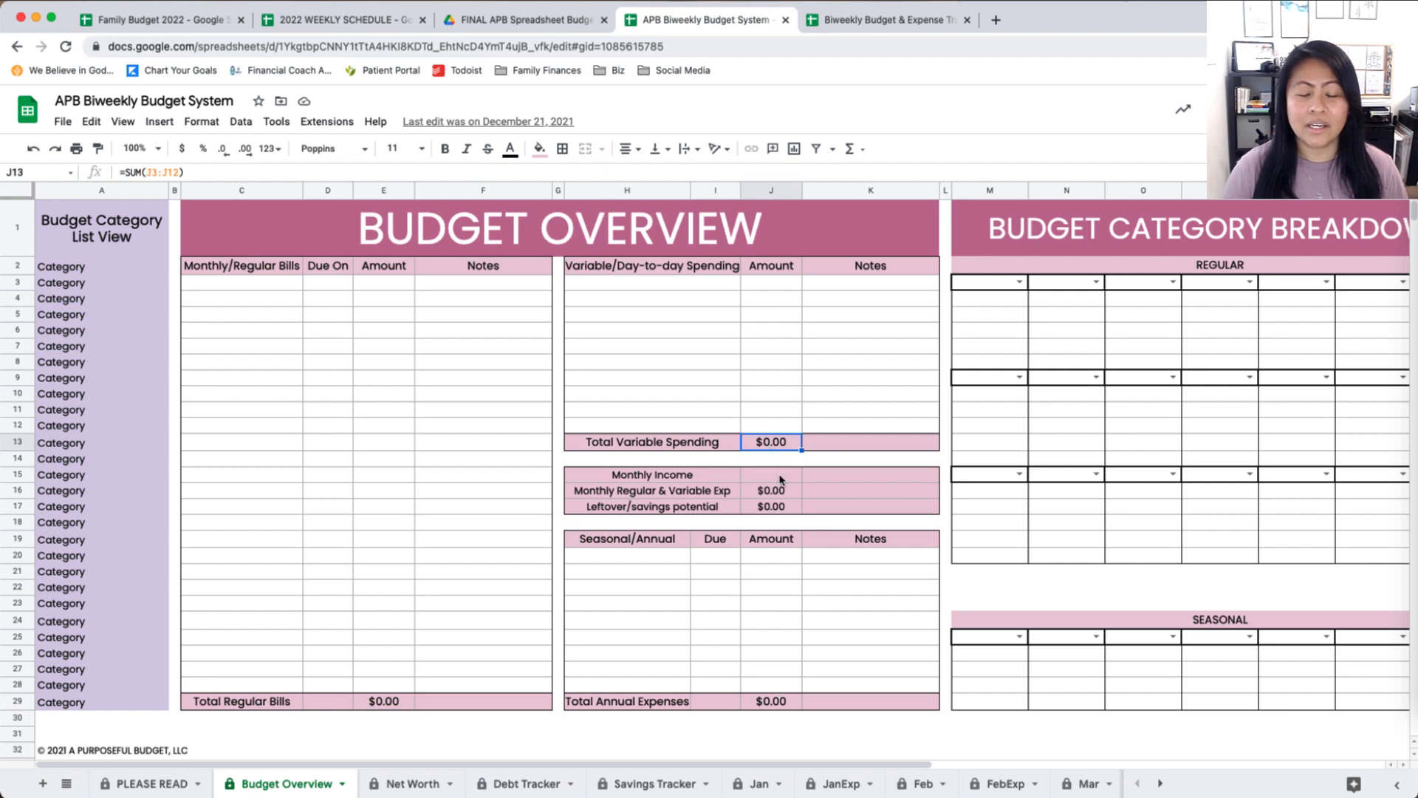
- Inspect the Monthly Income, Monthly Regular & Variable Exp and Leftover/savings potential rows, including the totals that feed them
{"action": "left_click", "coordinate": [650, 484]}
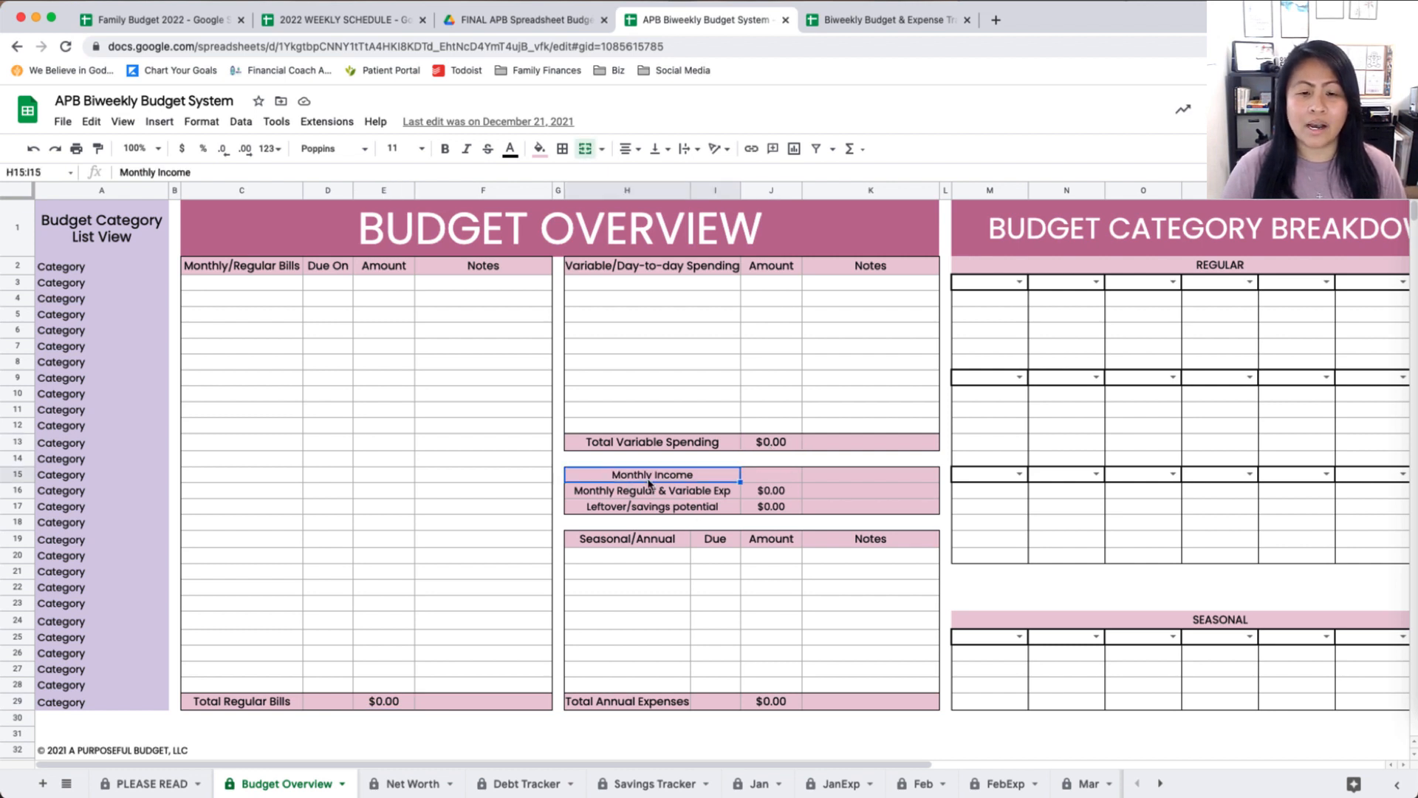
{"action": "left_click", "coordinate": [765, 478]}
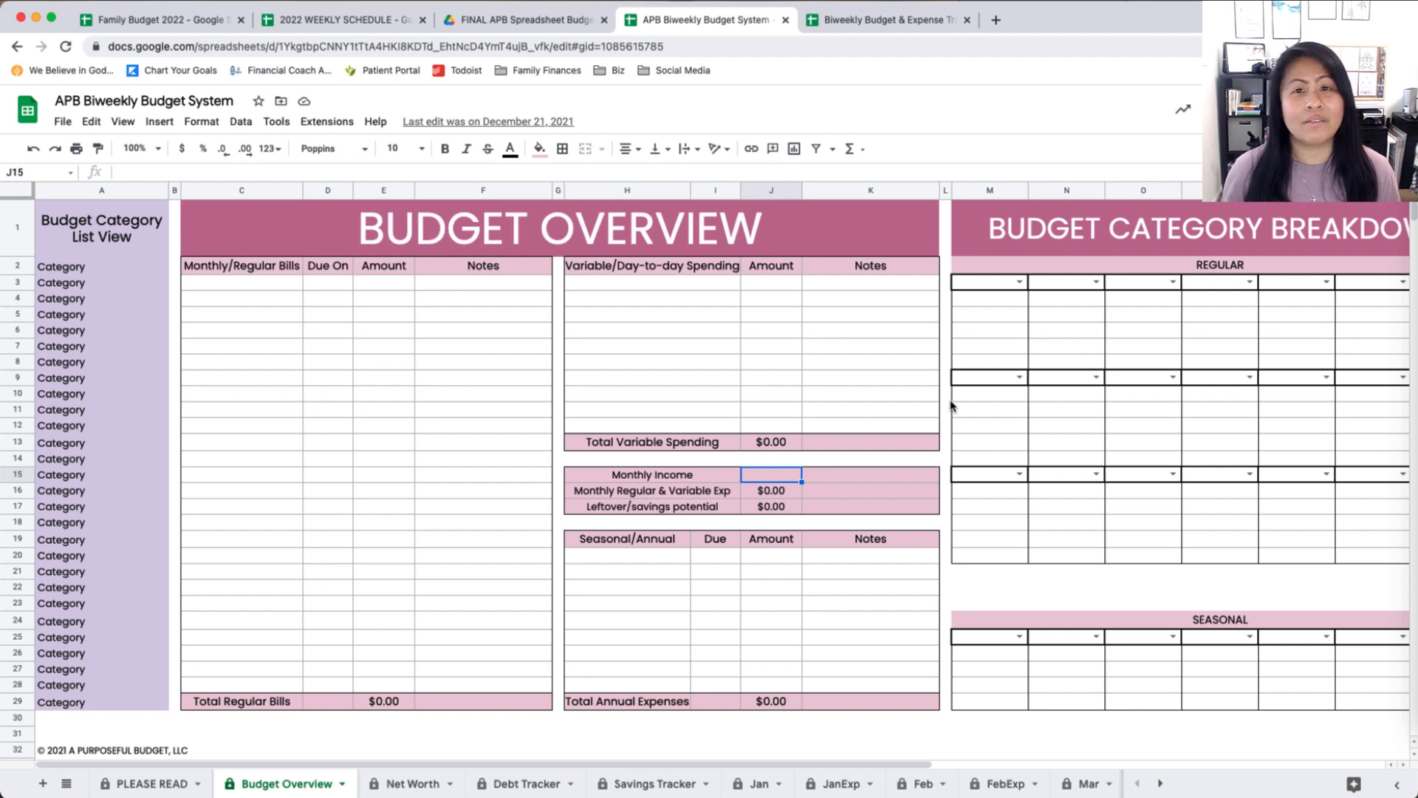
{"action": "left_click", "coordinate": [674, 496]}
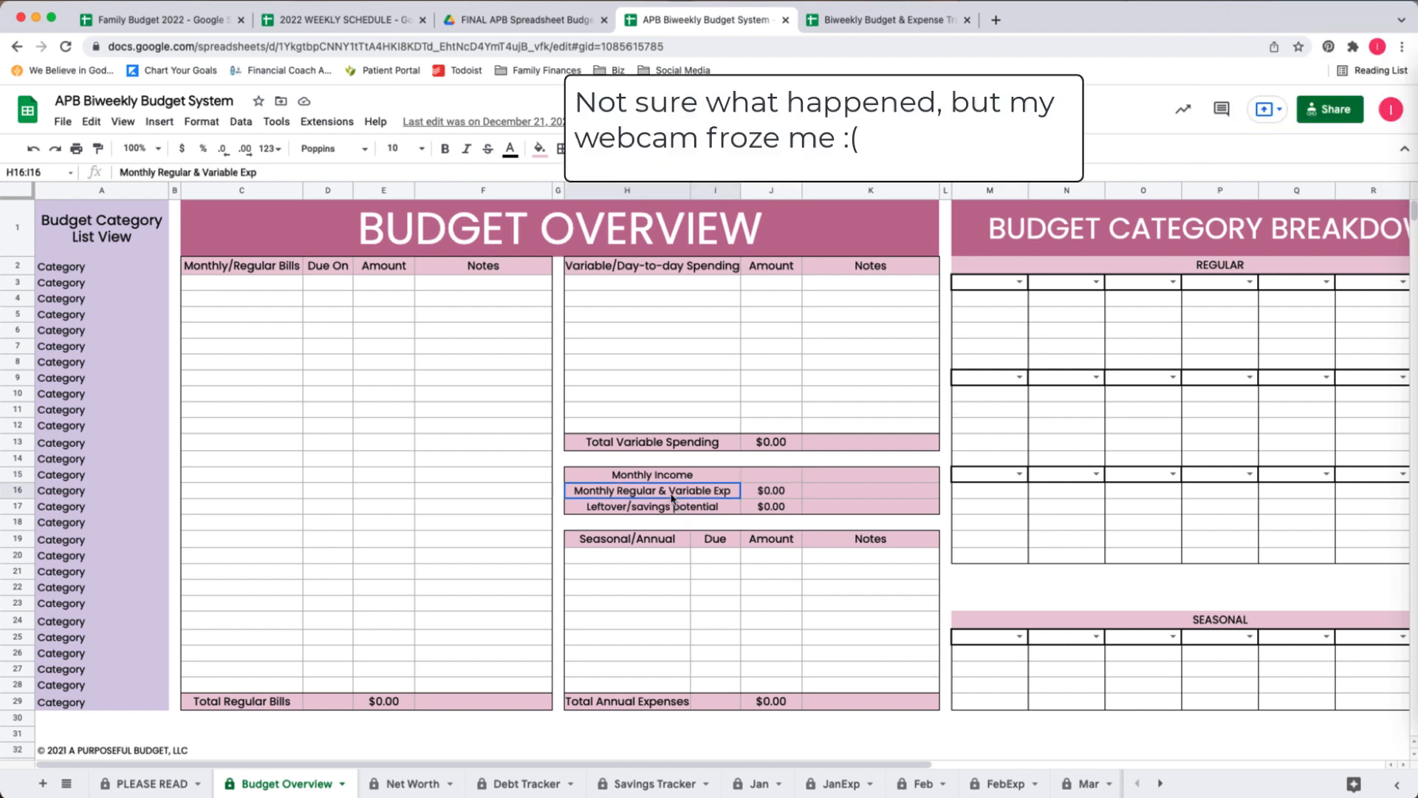
{"action": "left_click", "coordinate": [768, 497]}
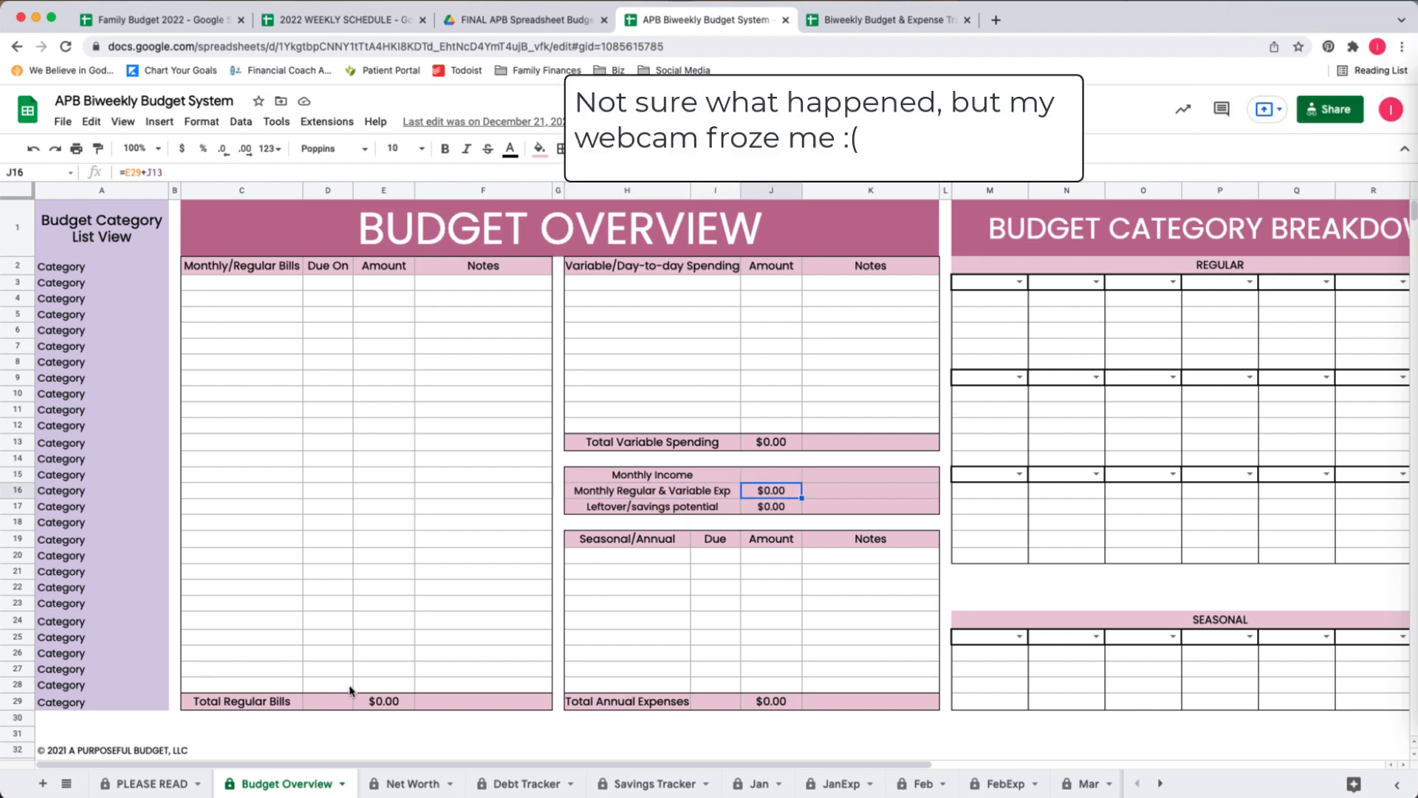
{"action": "left_click", "coordinate": [392, 707]}
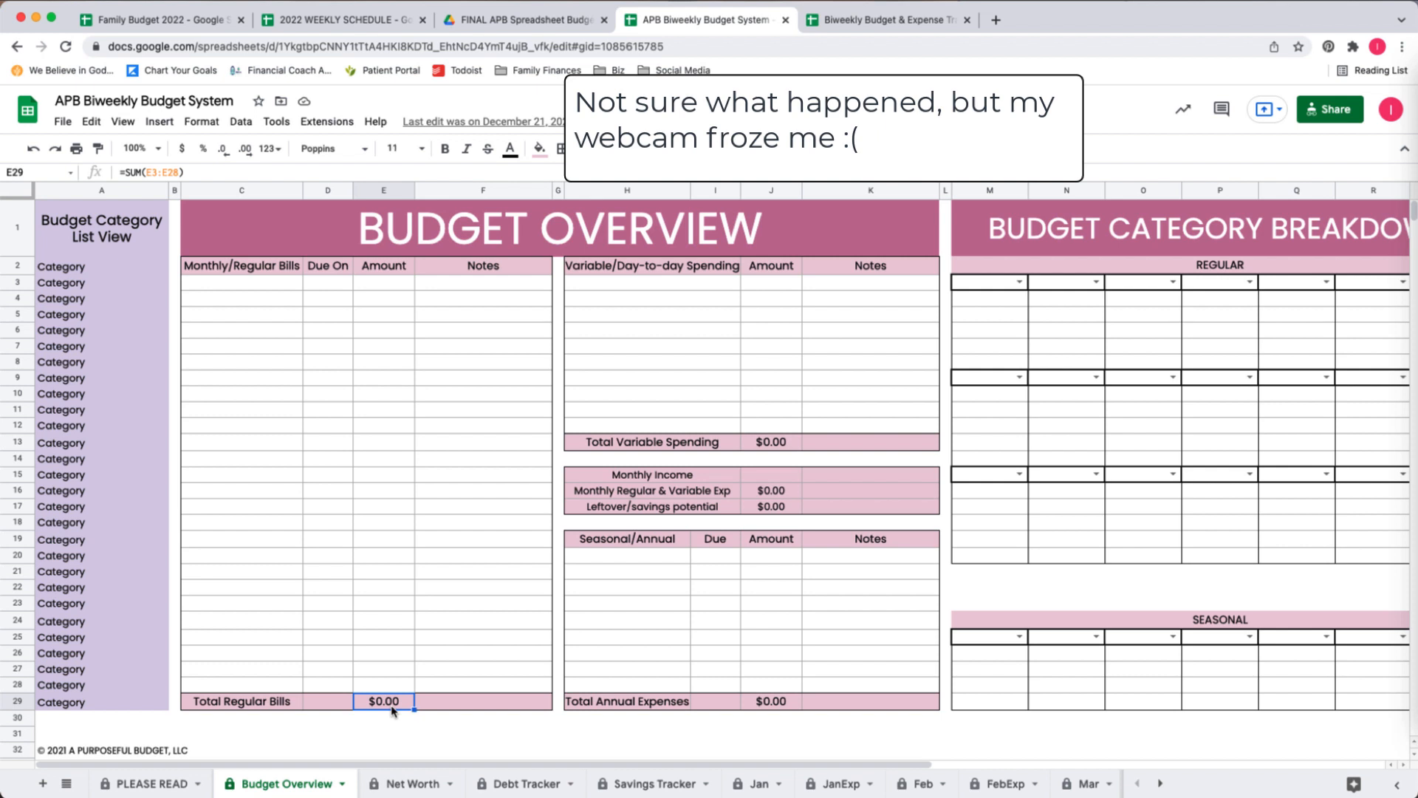
{"action": "left_click", "coordinate": [771, 444]}
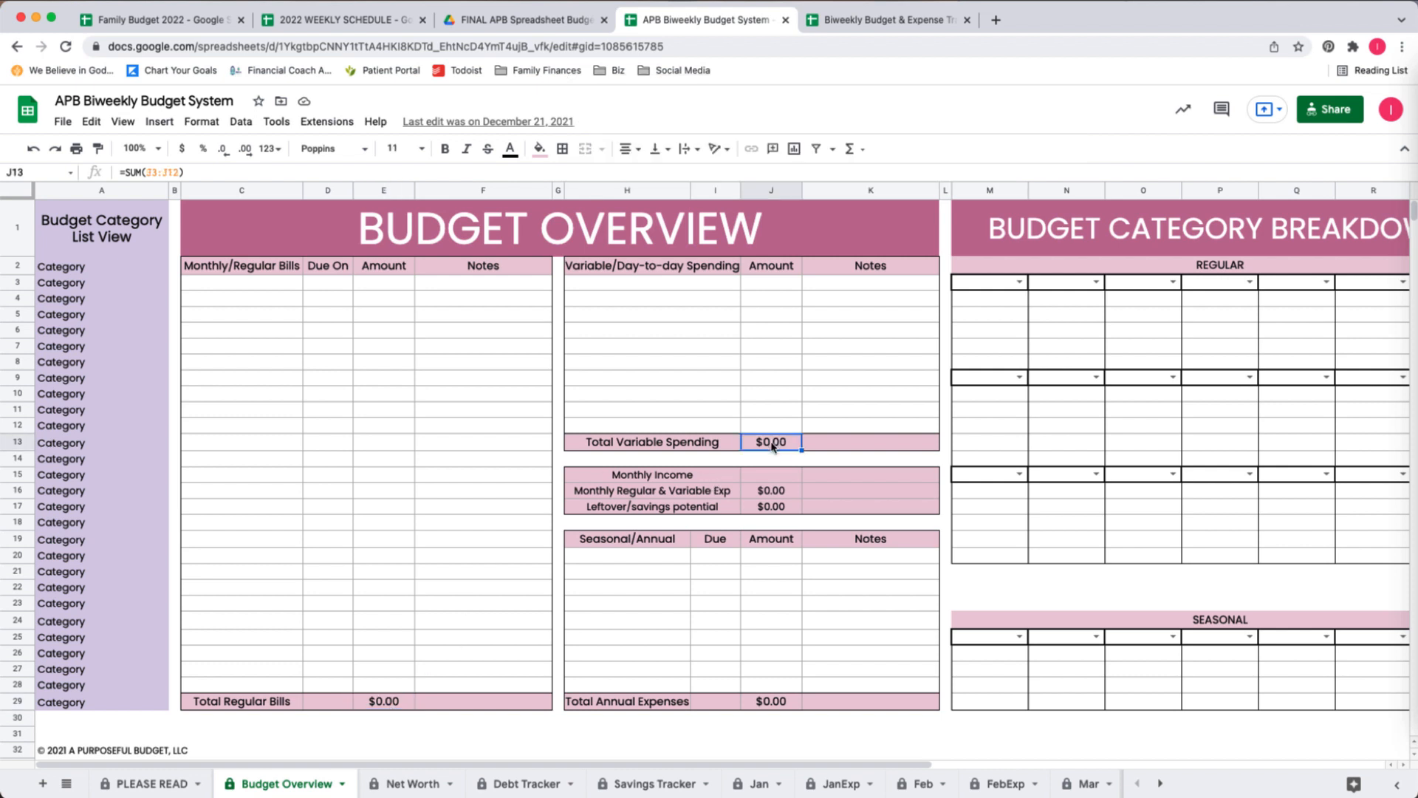
{"action": "left_click", "coordinate": [642, 510]}
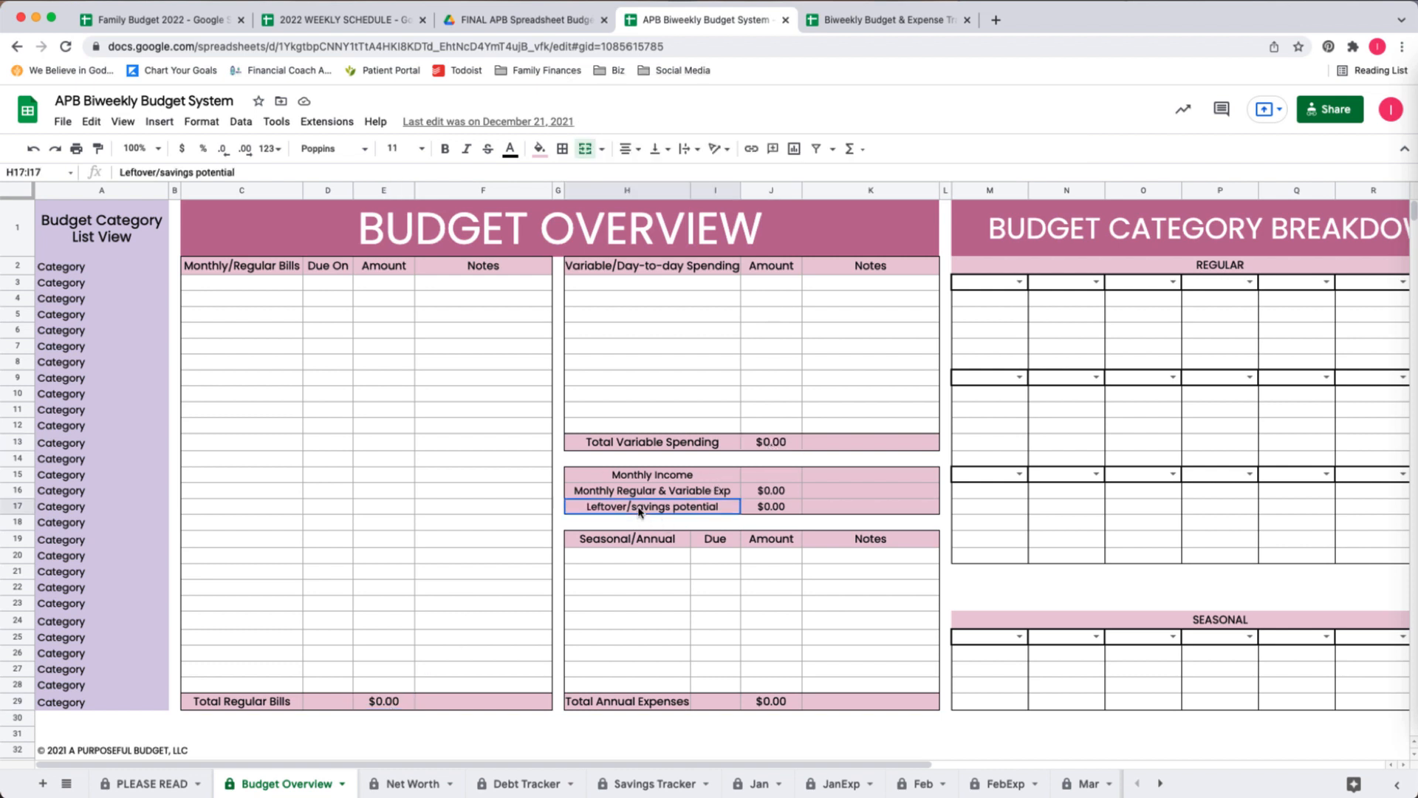
{"action": "left_click", "coordinate": [768, 510]}
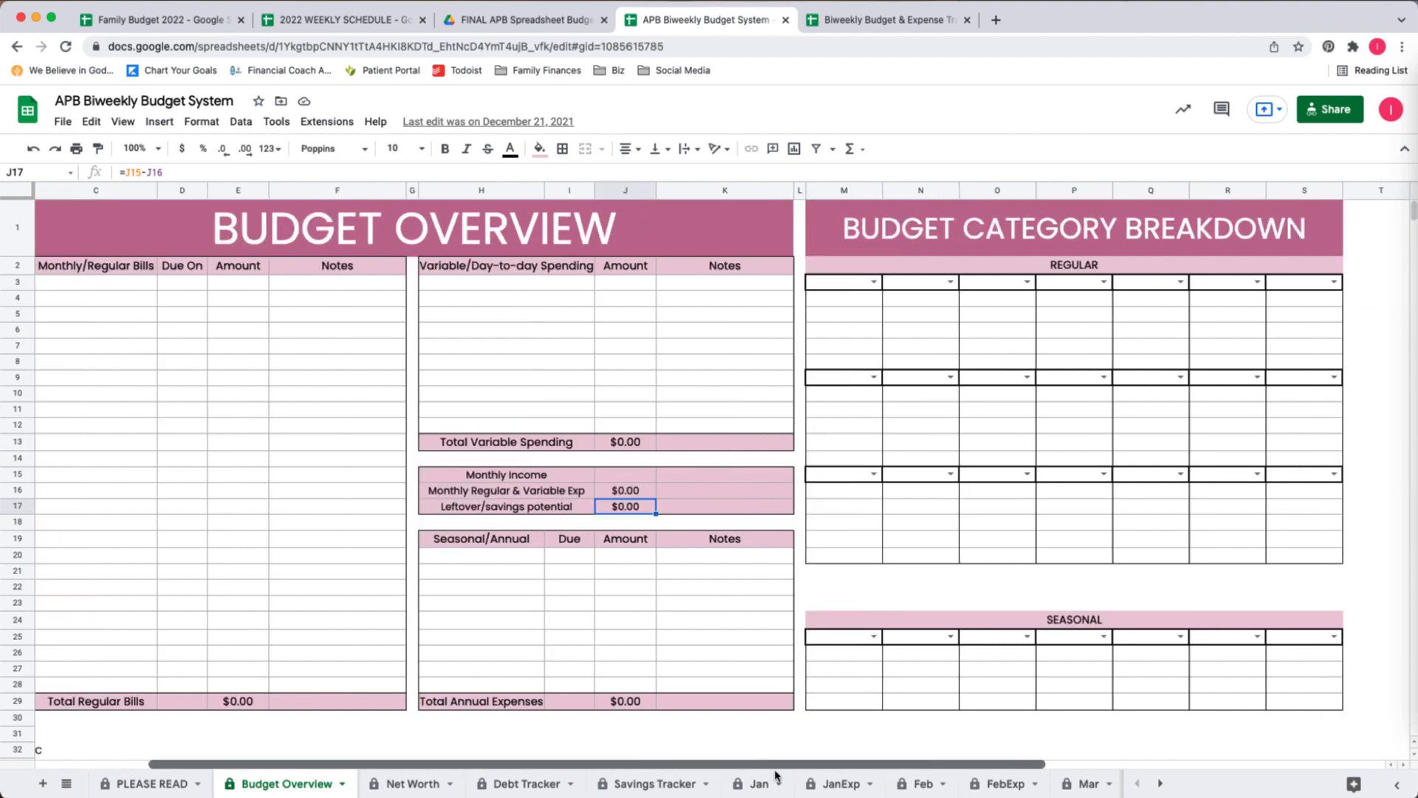
- Look over the Regular and Seasonal sections of the Budget Category Breakdown
{"action": "left_click_drag", "start_coordinate": [665, 763], "coordinate": [781, 775]}
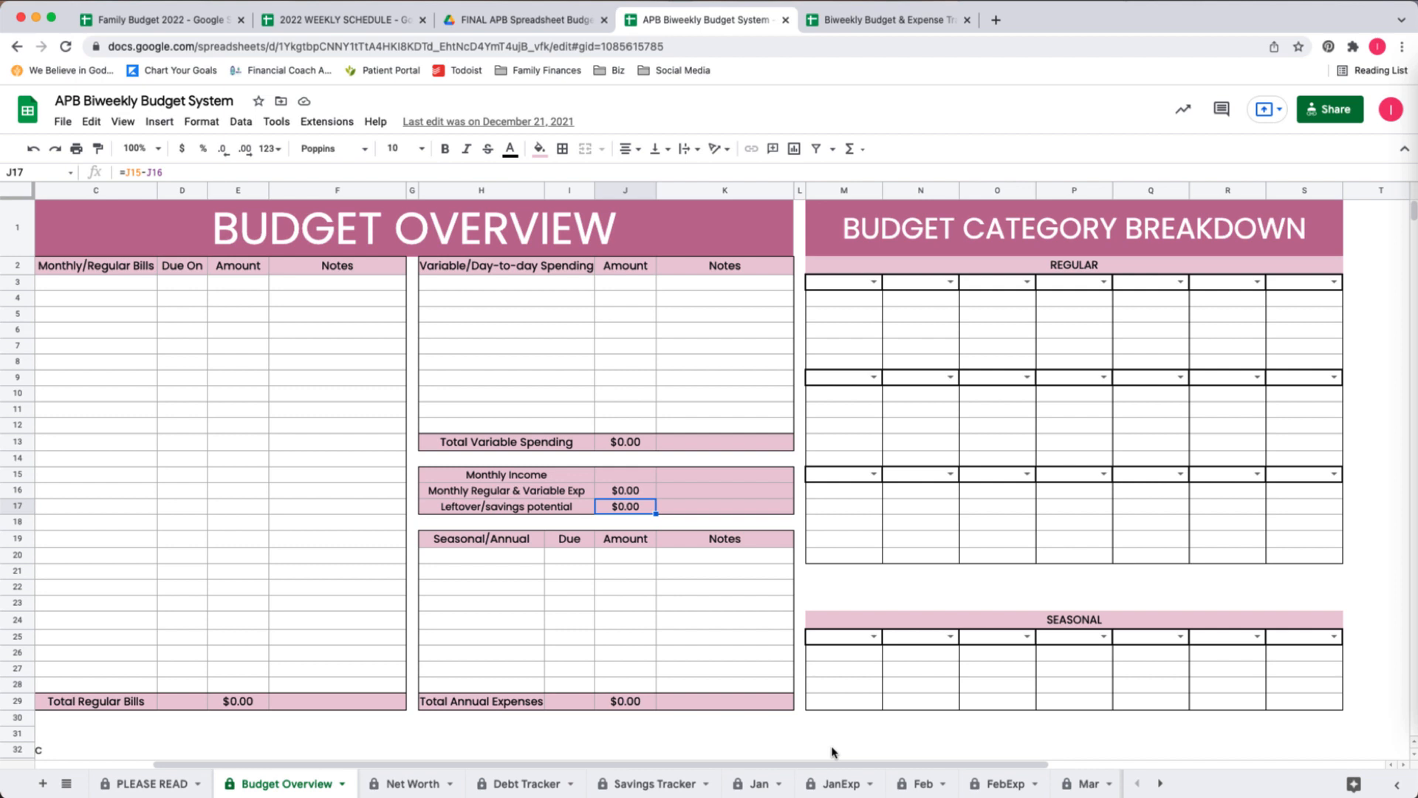
{"action": "left_click_drag", "start_coordinate": [832, 761], "coordinate": [894, 762]}
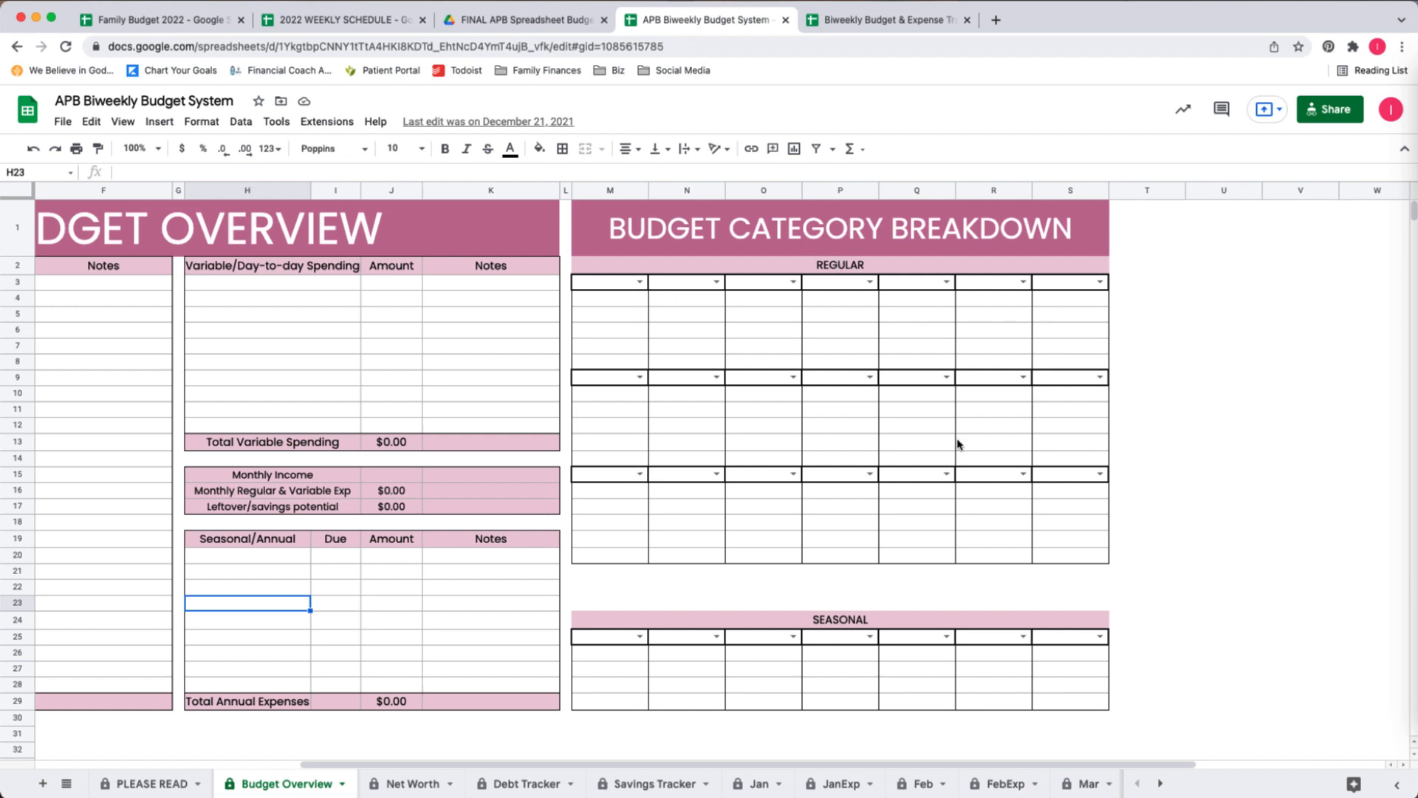
{"action": "left_click", "coordinate": [705, 319]}
{"action": "left_click", "coordinate": [707, 343]}
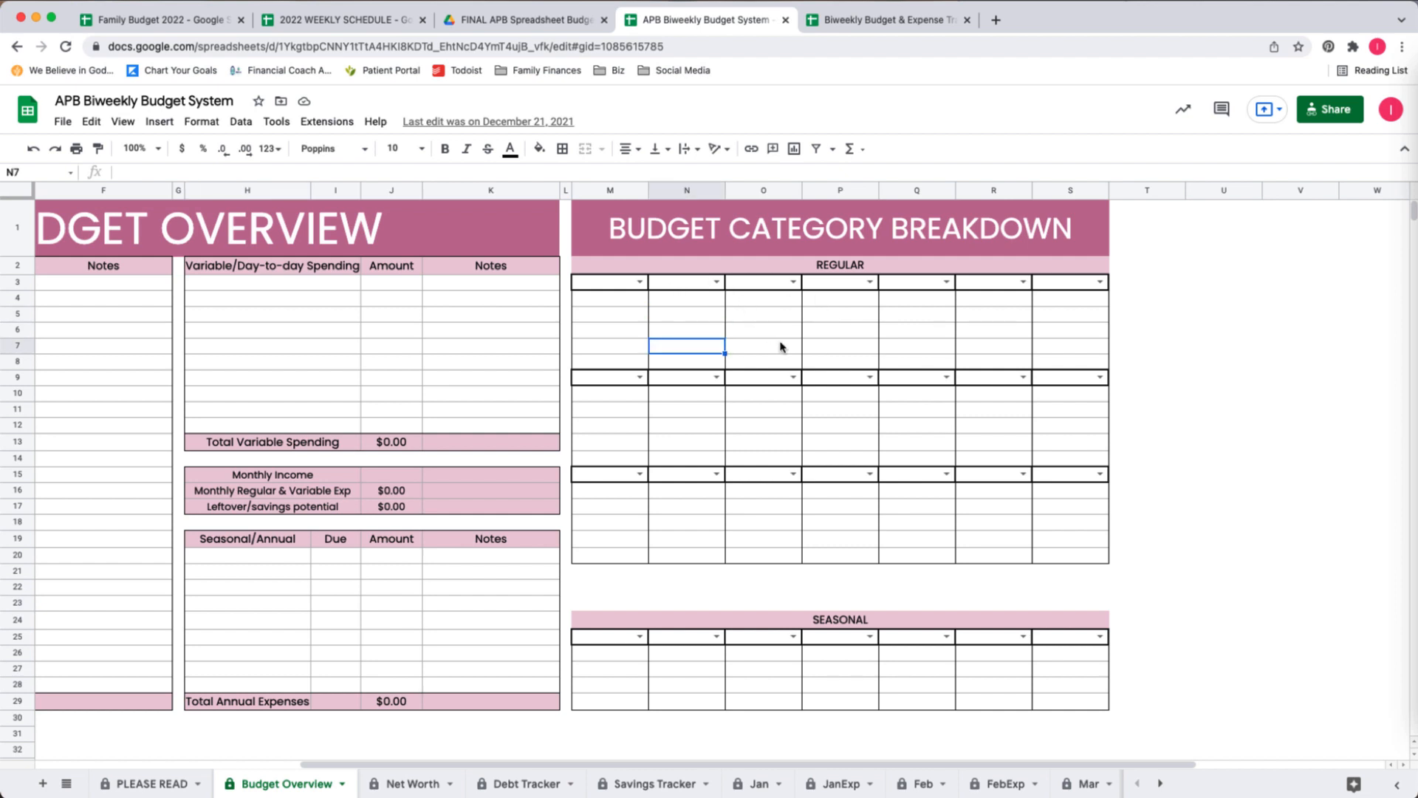
{"action": "left_click", "coordinate": [813, 624]}
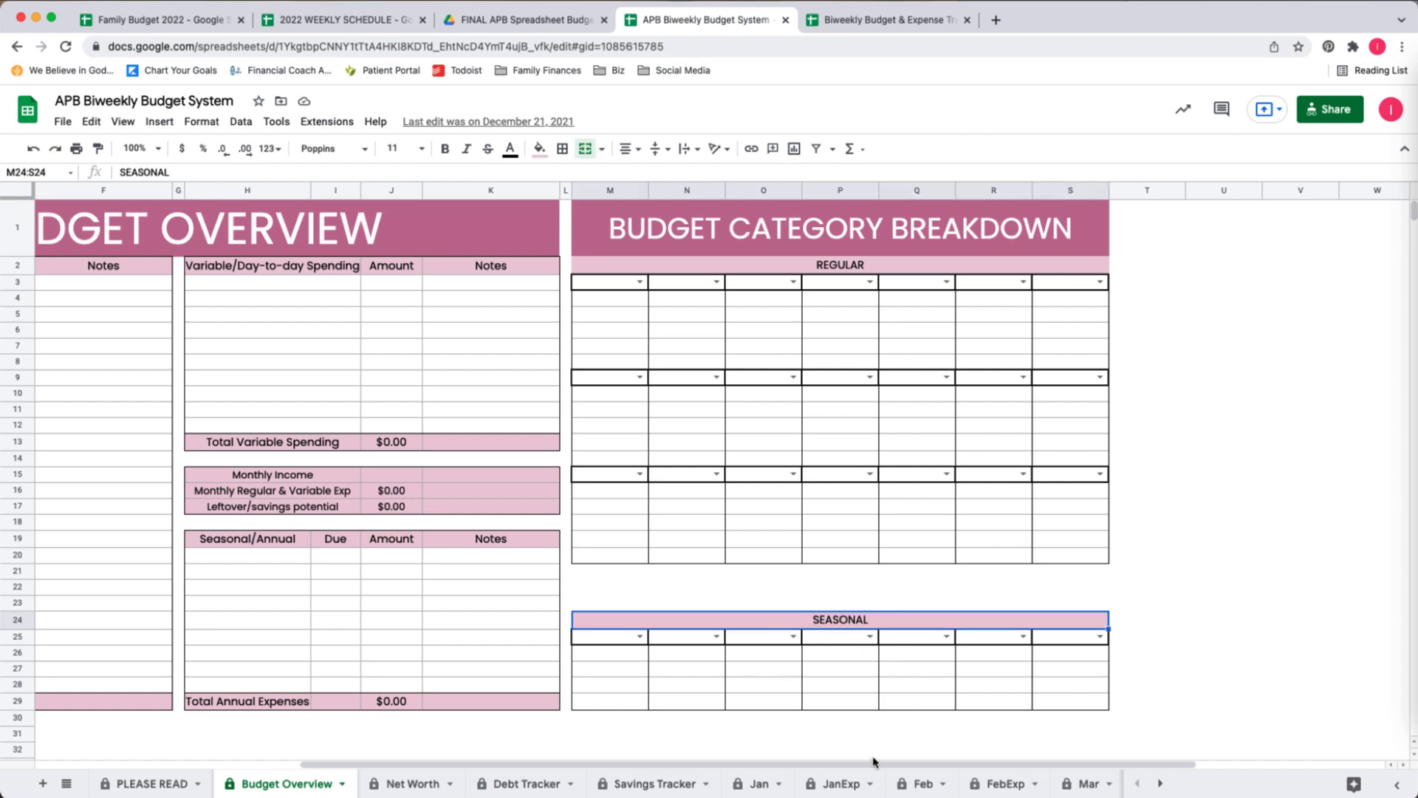
{"action": "left_click_drag", "start_coordinate": [877, 767], "coordinate": [613, 764]}
- Switch to the Family Budget 2022 spreadsheet and examine the internet, Barclay, Synchrony and Chase bill entries with their notes
{"action": "left_click", "coordinate": [183, 21]}
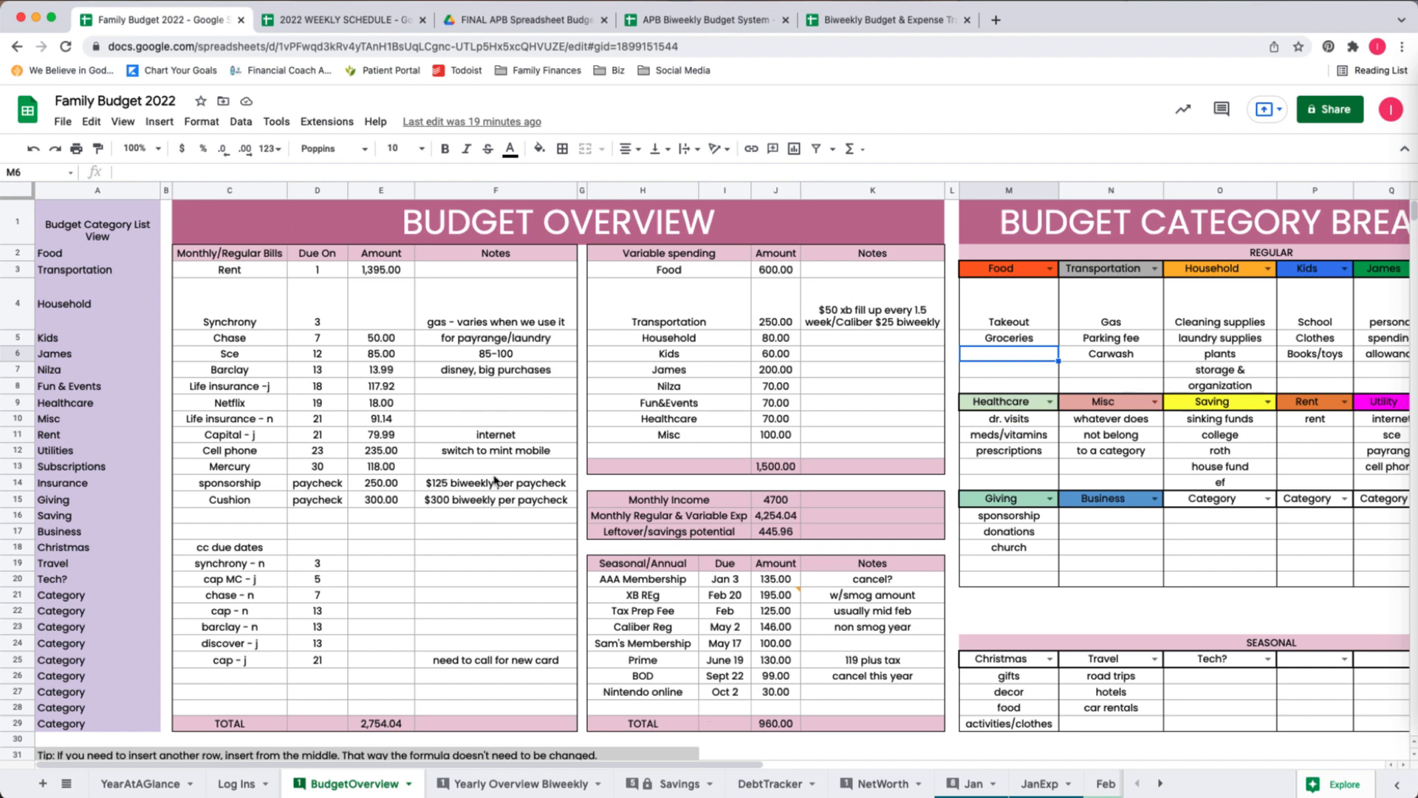
{"action": "left_click", "coordinate": [499, 436]}
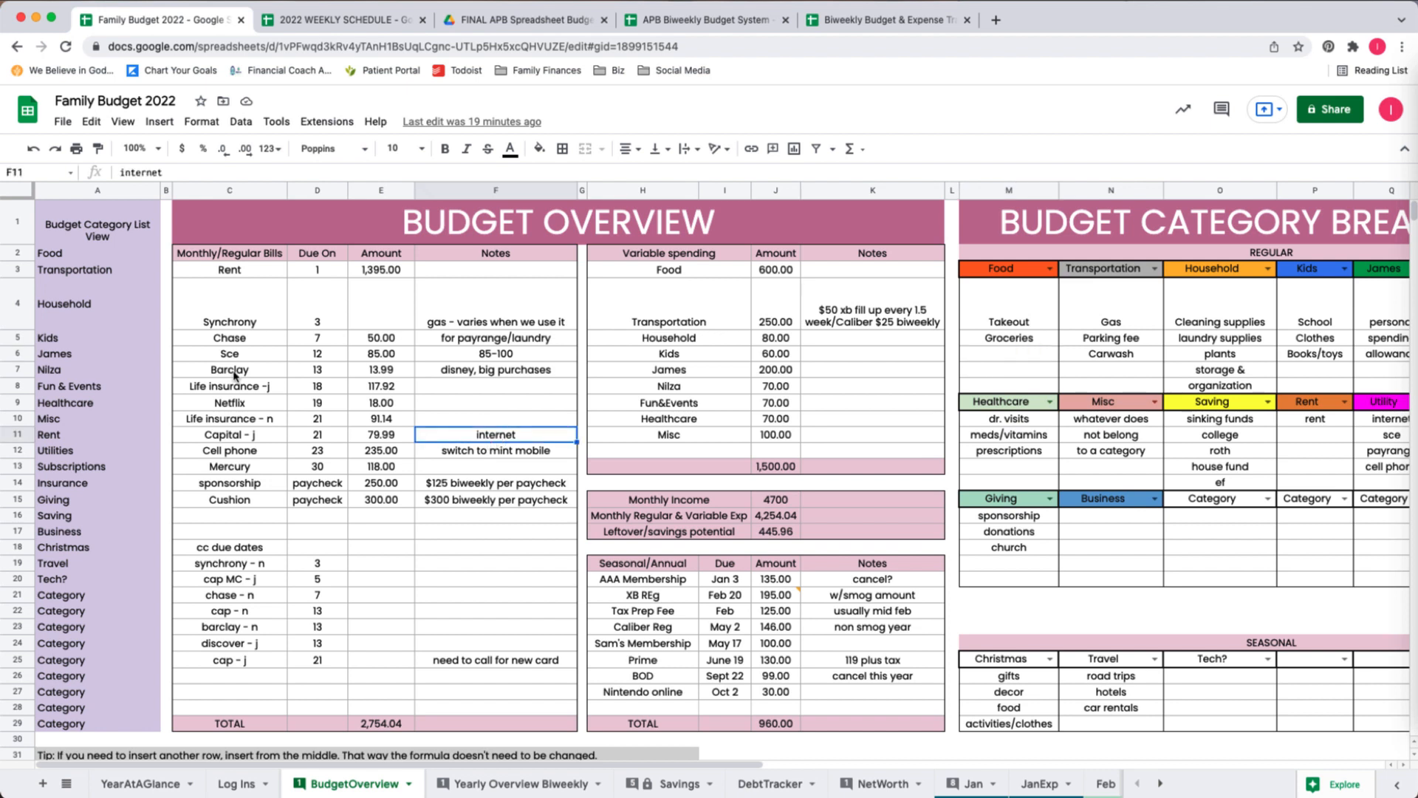
{"action": "left_click_drag", "start_coordinate": [233, 373], "coordinate": [430, 376]}
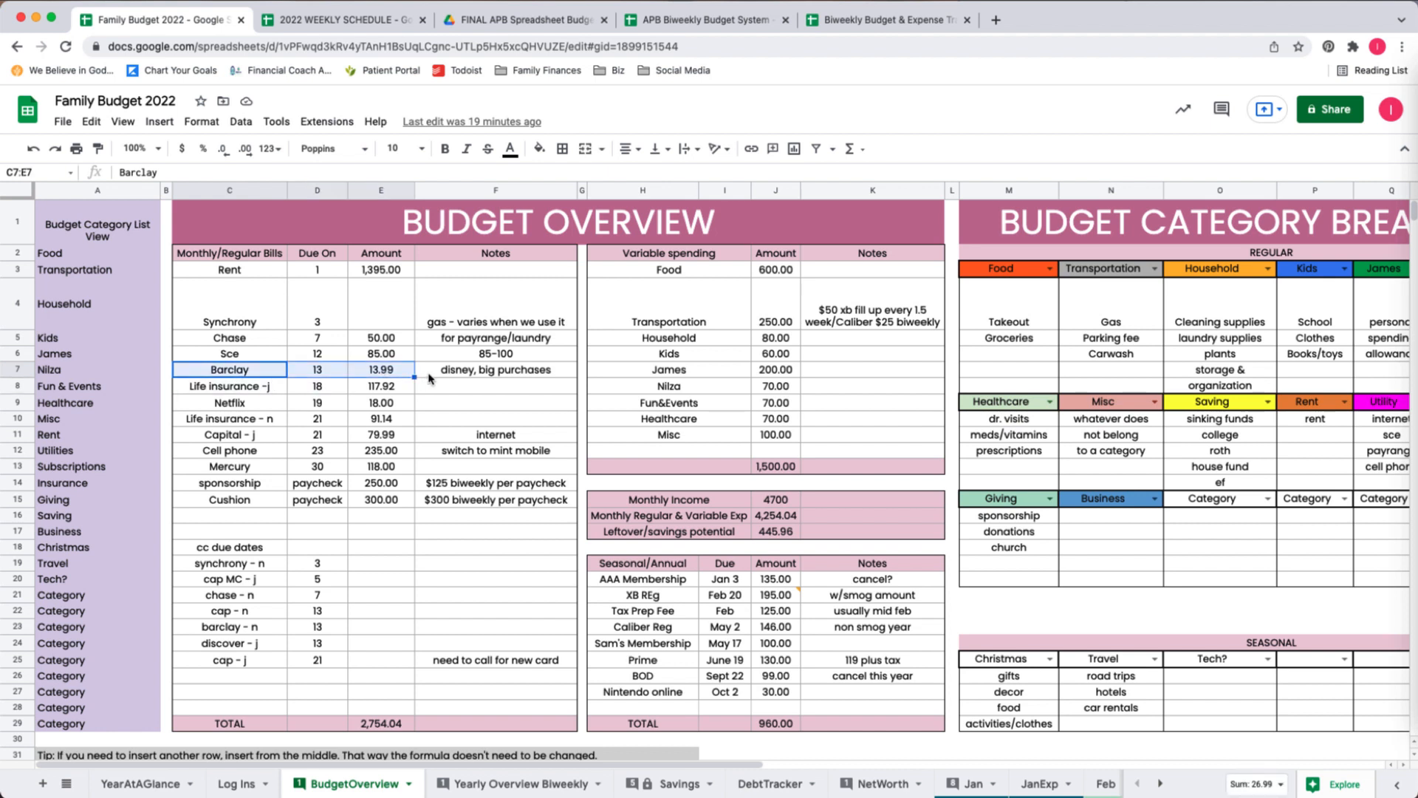
{"action": "left_click", "coordinate": [497, 322]}
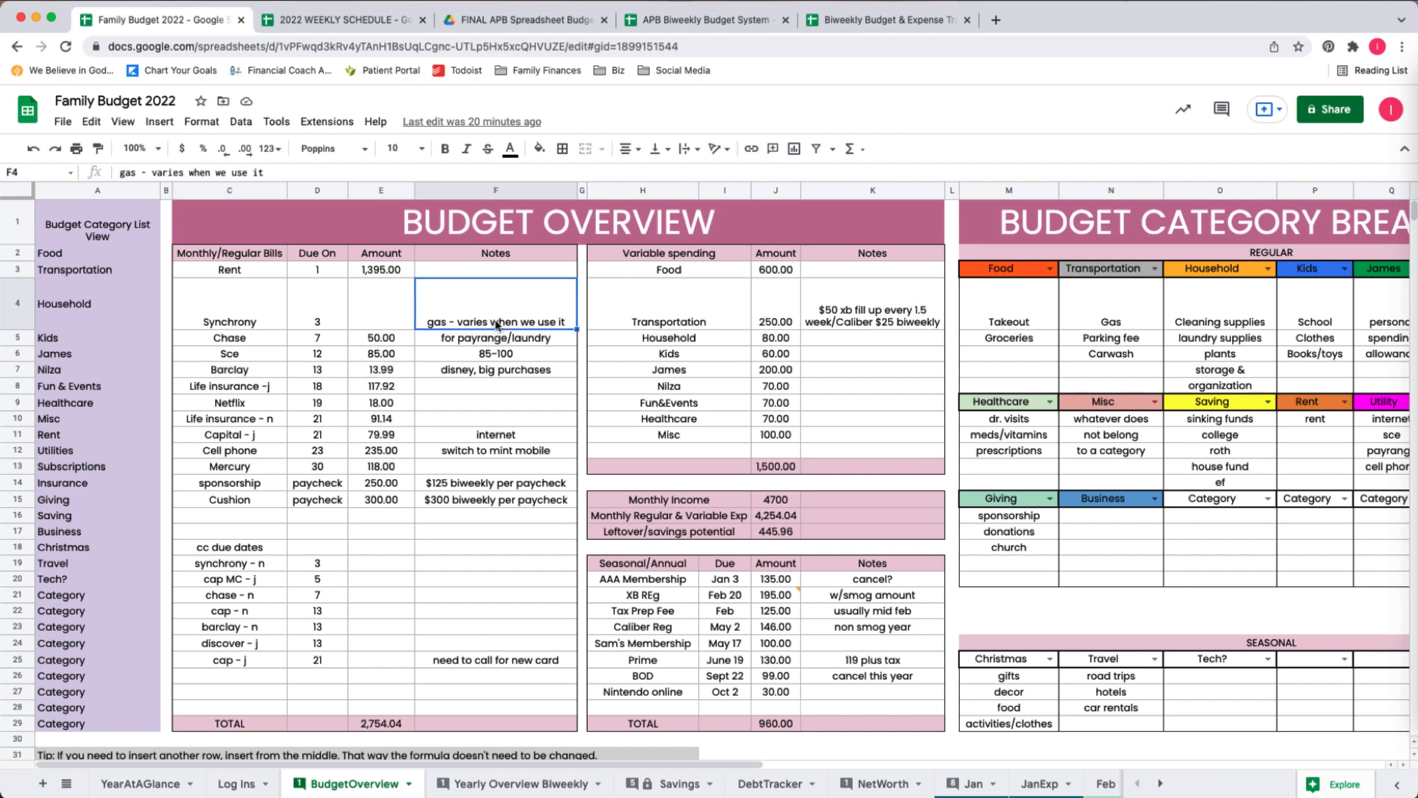
{"action": "left_click", "coordinate": [233, 323]}
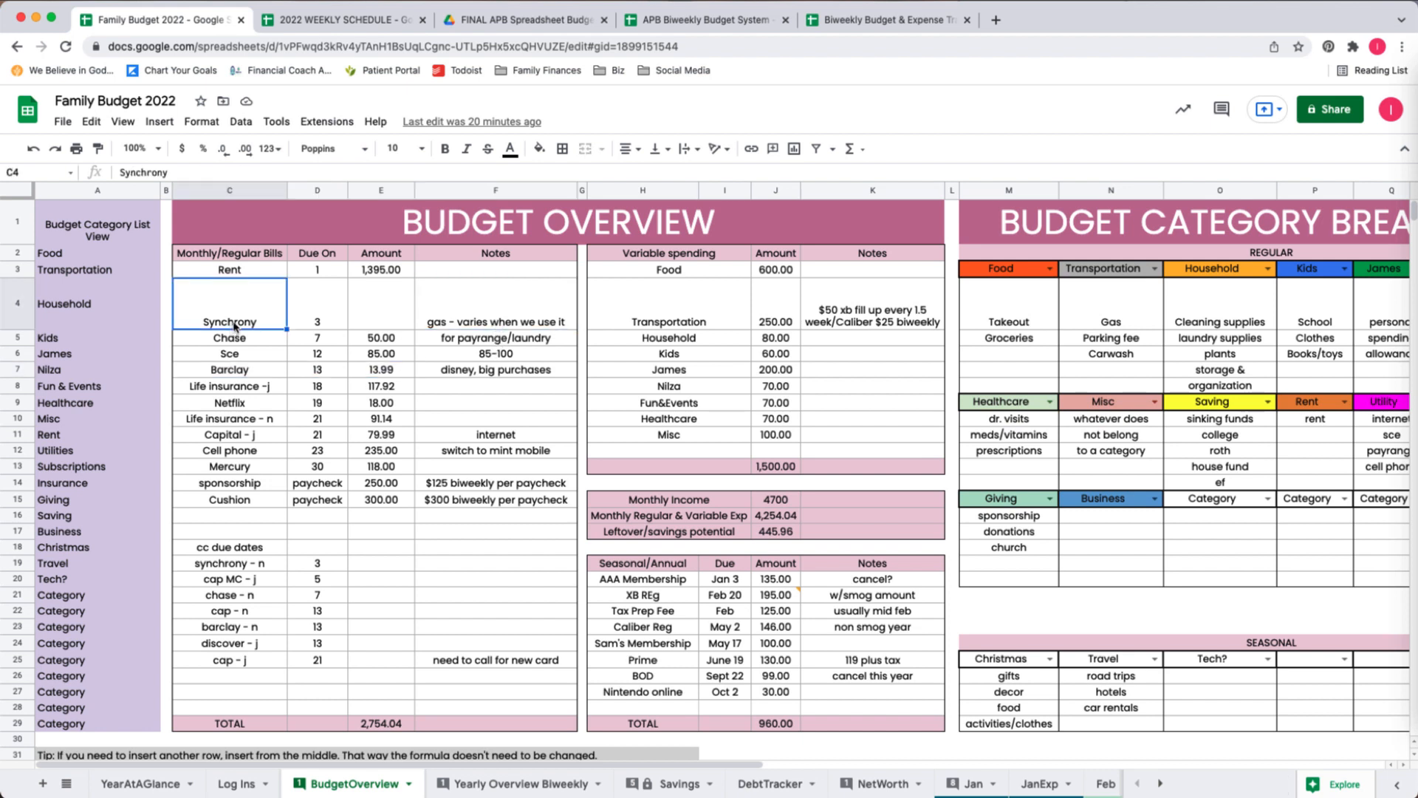
{"action": "left_click", "coordinate": [465, 325]}
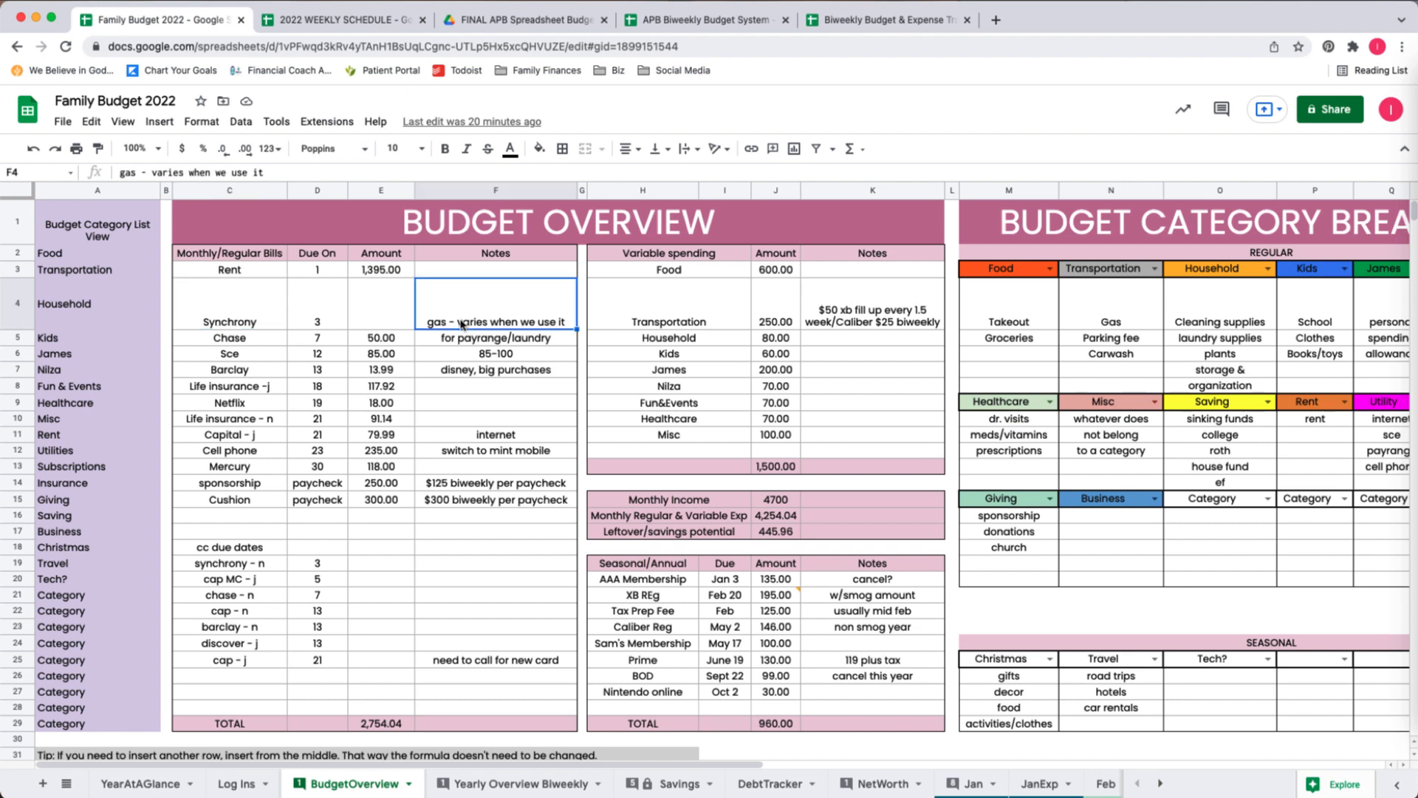
{"action": "left_click", "coordinate": [493, 344]}
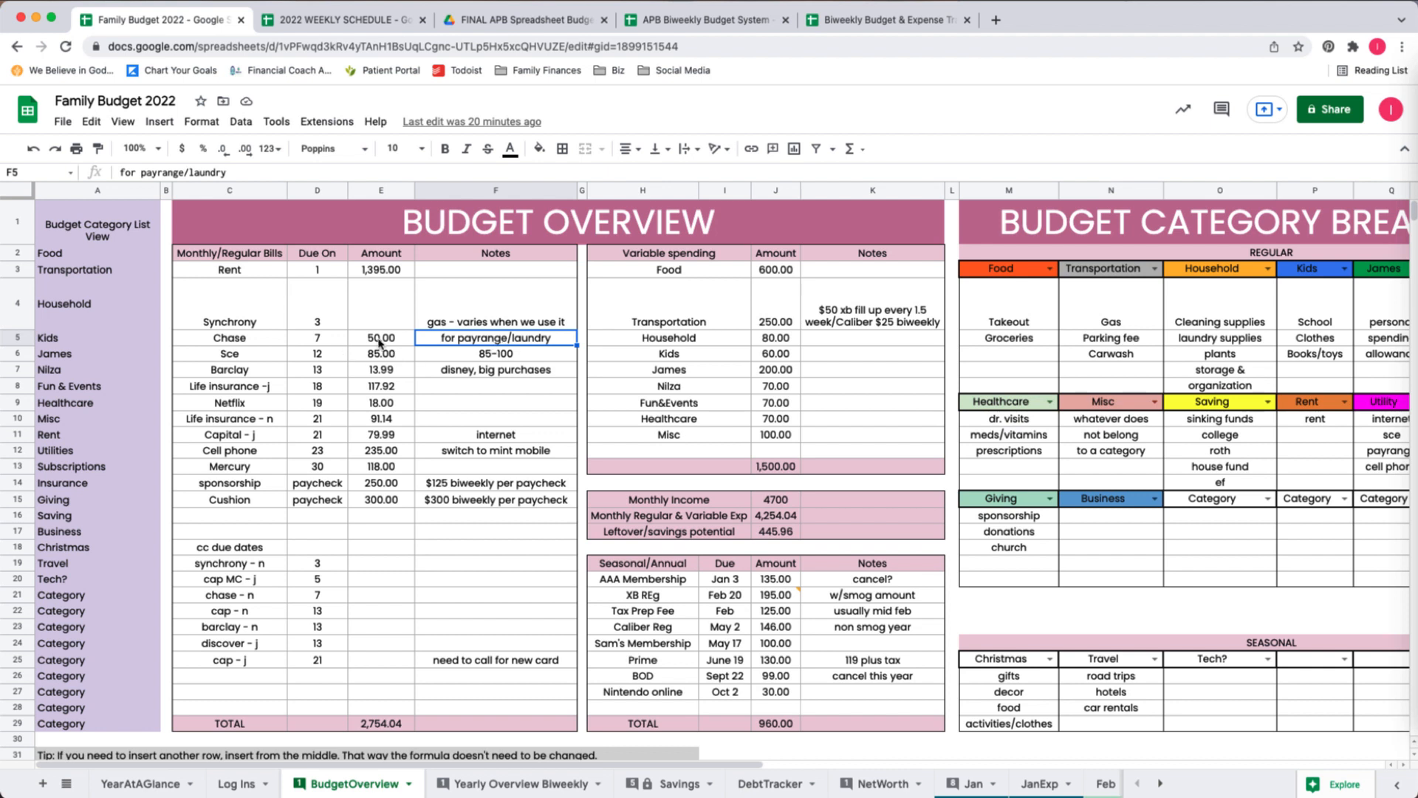
{"action": "left_click", "coordinate": [264, 345]}
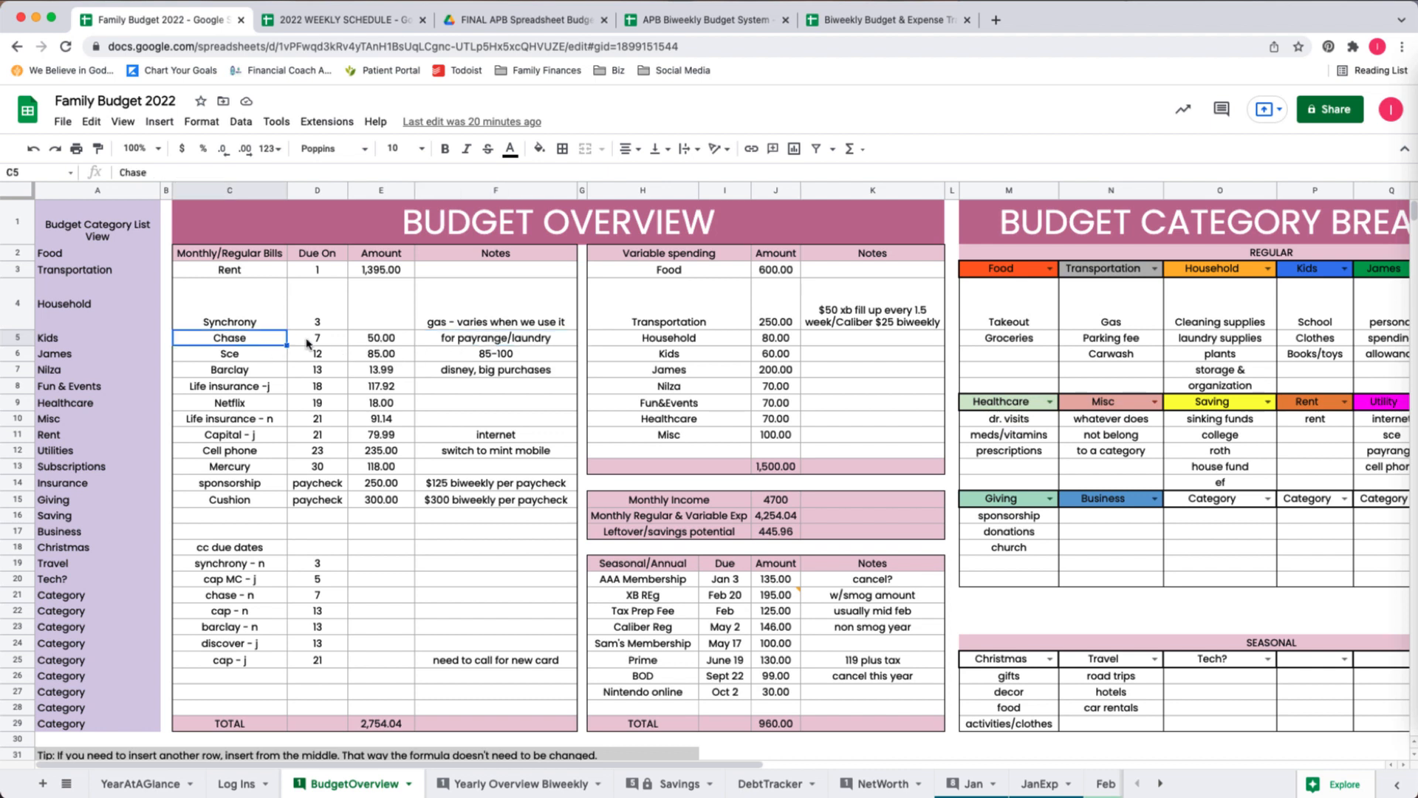
{"action": "left_click", "coordinate": [400, 343]}
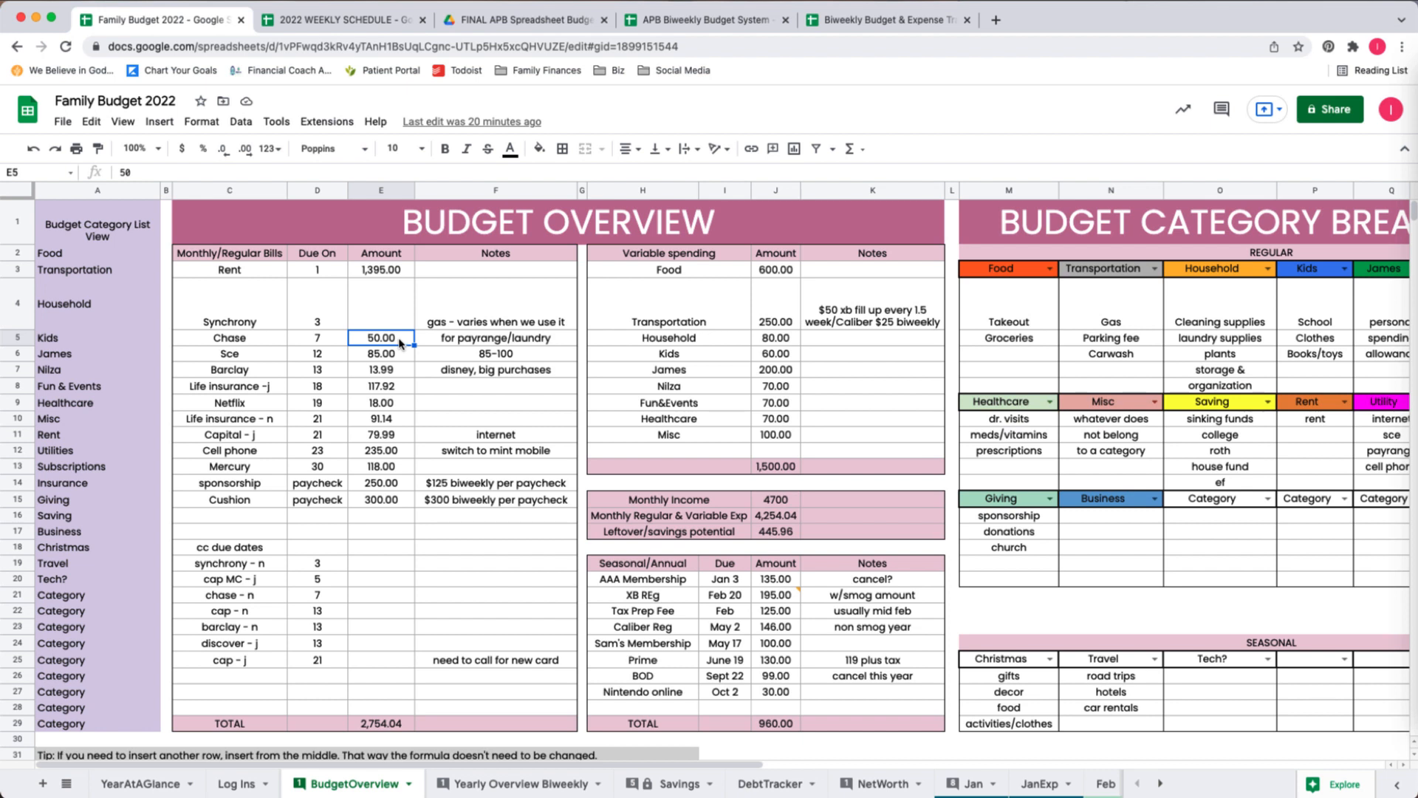
- Review the Cushion, Cell phone and sponsorship entries in the monthly bills list, including their notes
{"action": "left_click", "coordinate": [480, 501]}
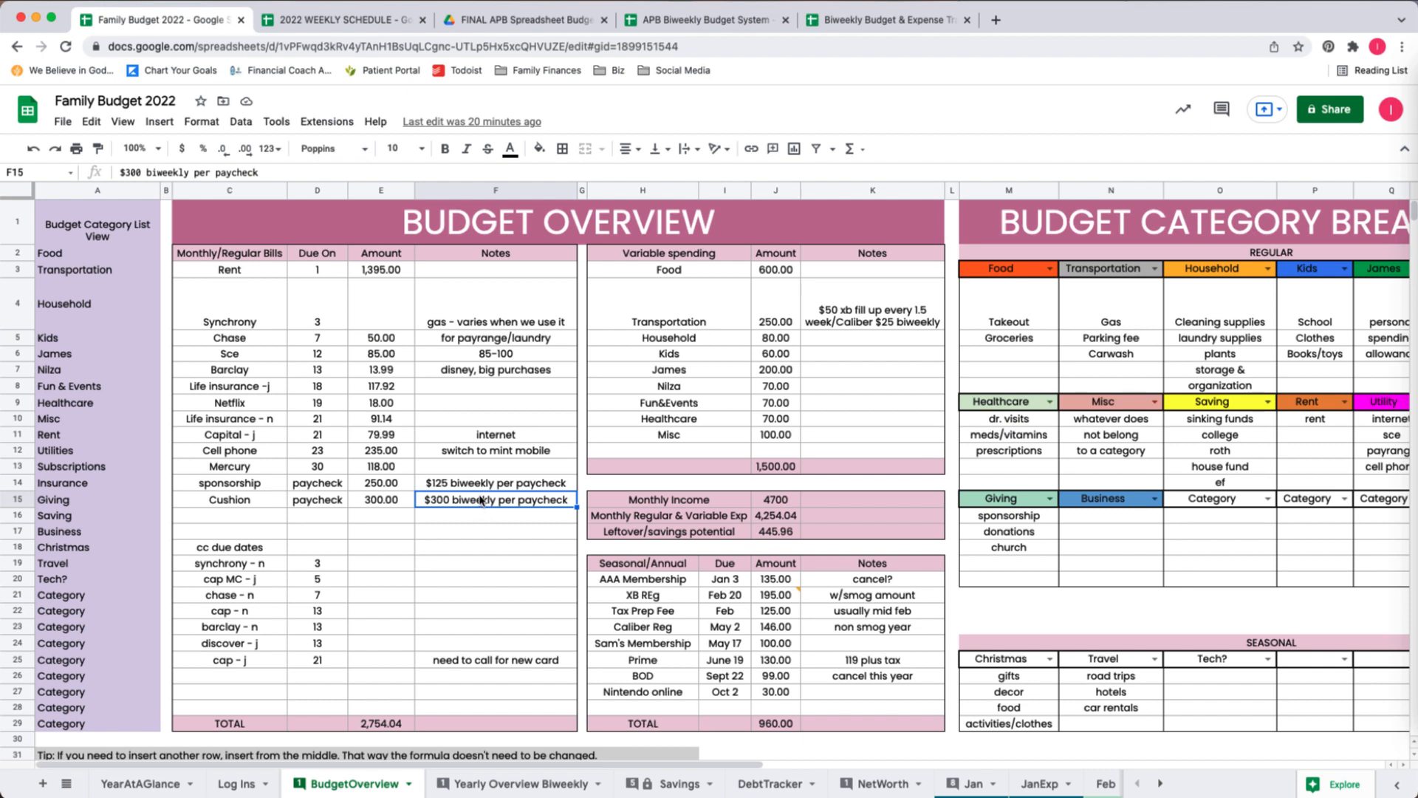
{"action": "left_click", "coordinate": [265, 459]}
{"action": "left_click", "coordinate": [470, 452]}
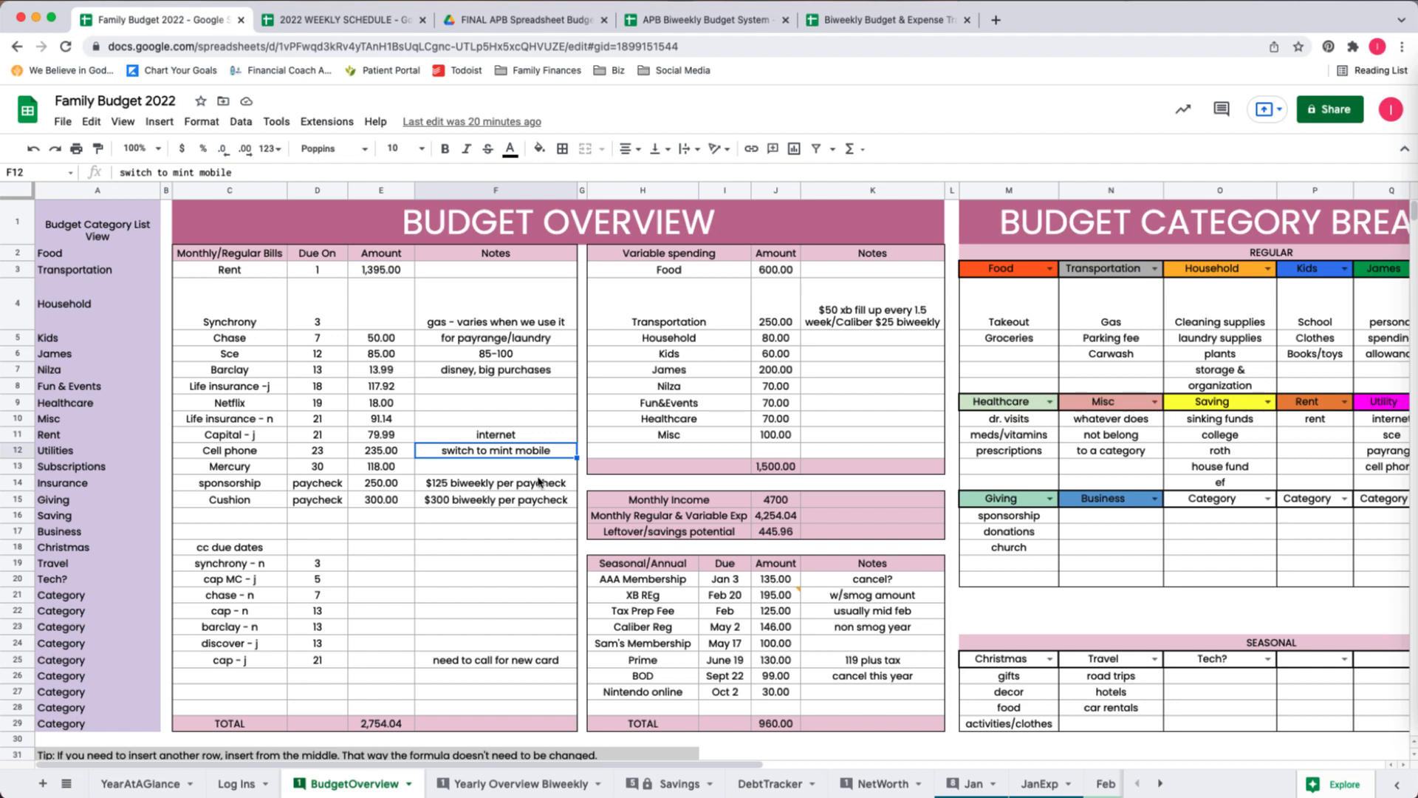
{"action": "left_click", "coordinate": [248, 487]}
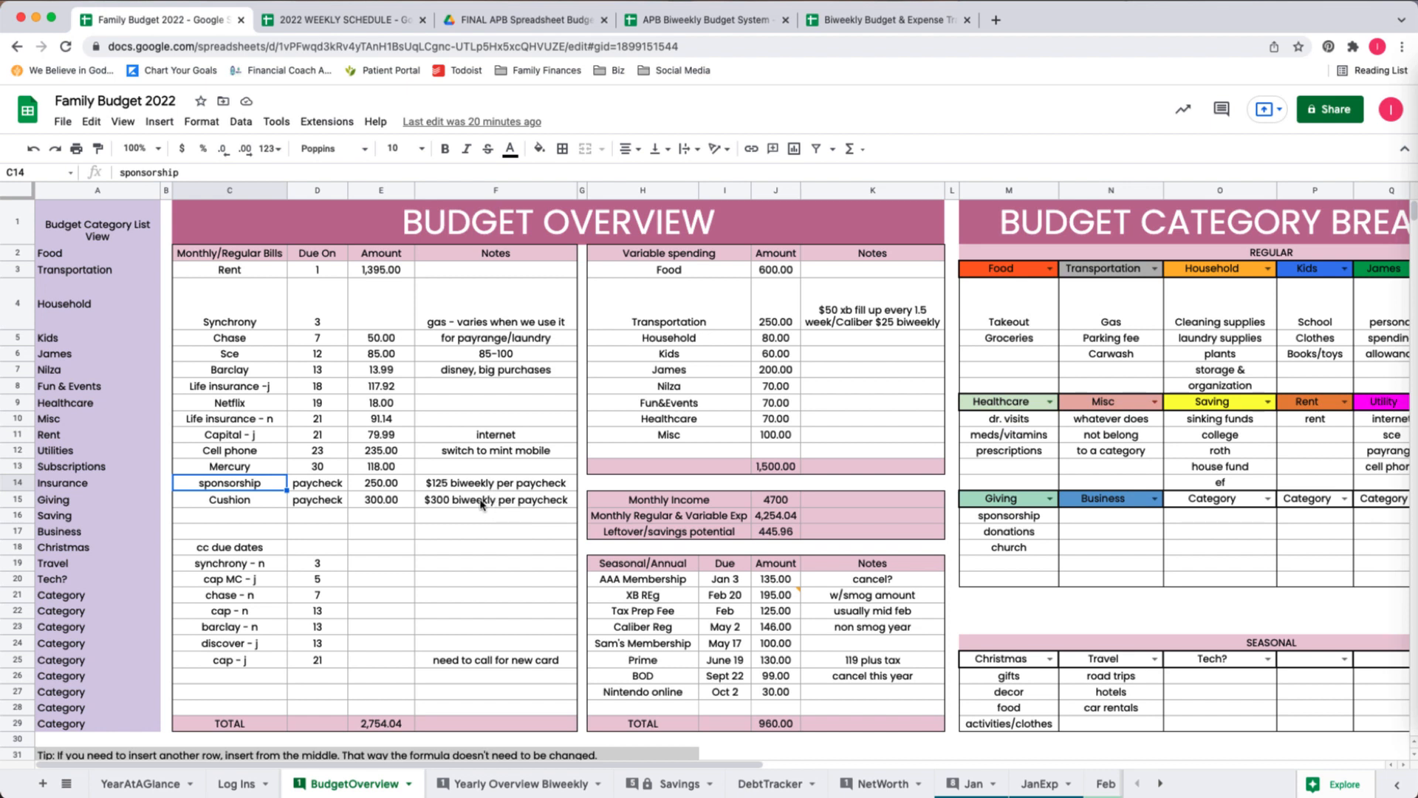
{"action": "left_click", "coordinate": [392, 506]}
- Review the credit card due dates listed below the regular bills, from synchrony to the last cap card
{"action": "scroll", "coordinate": [392, 507], "scroll_direction": "down", "scroll_amount": 1}
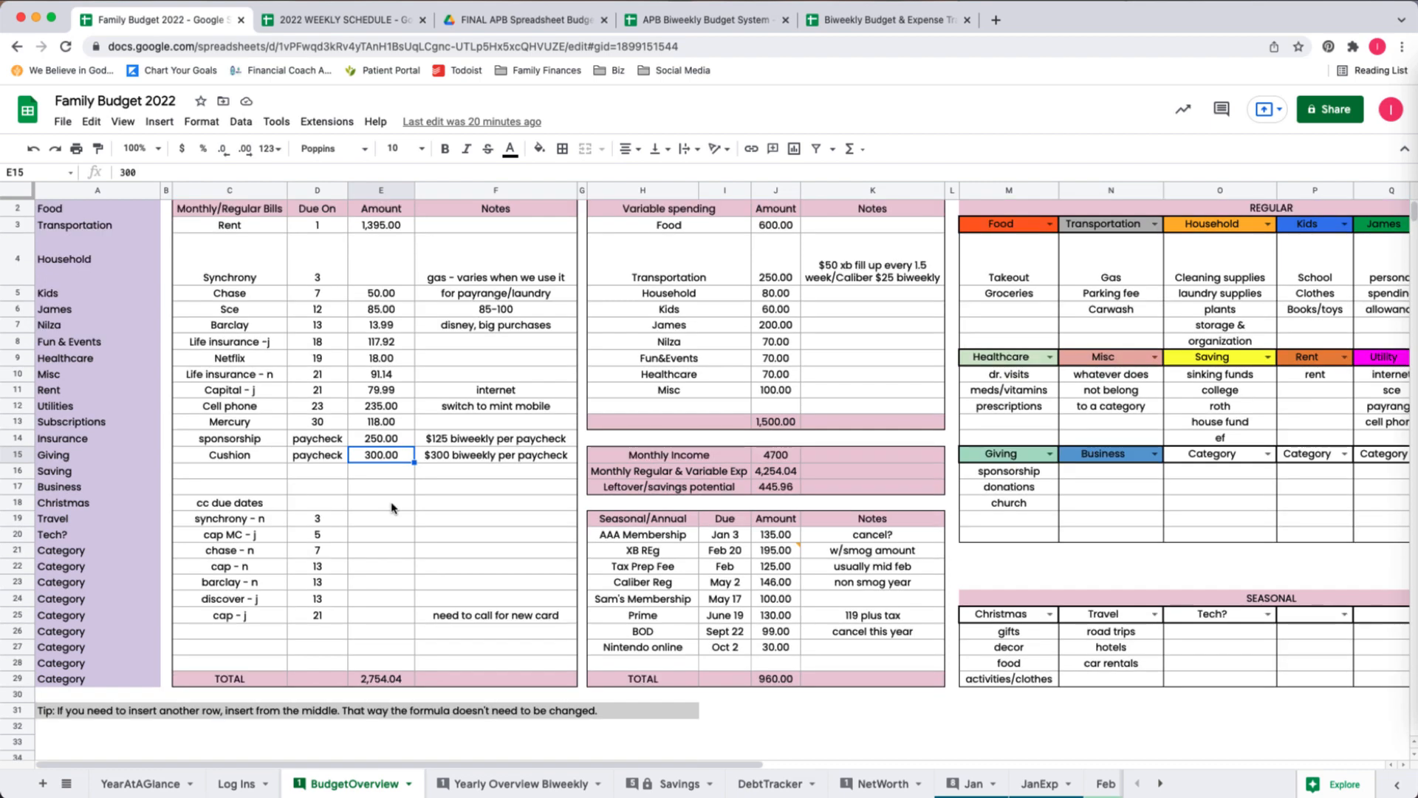
{"action": "left_click", "coordinate": [259, 520]}
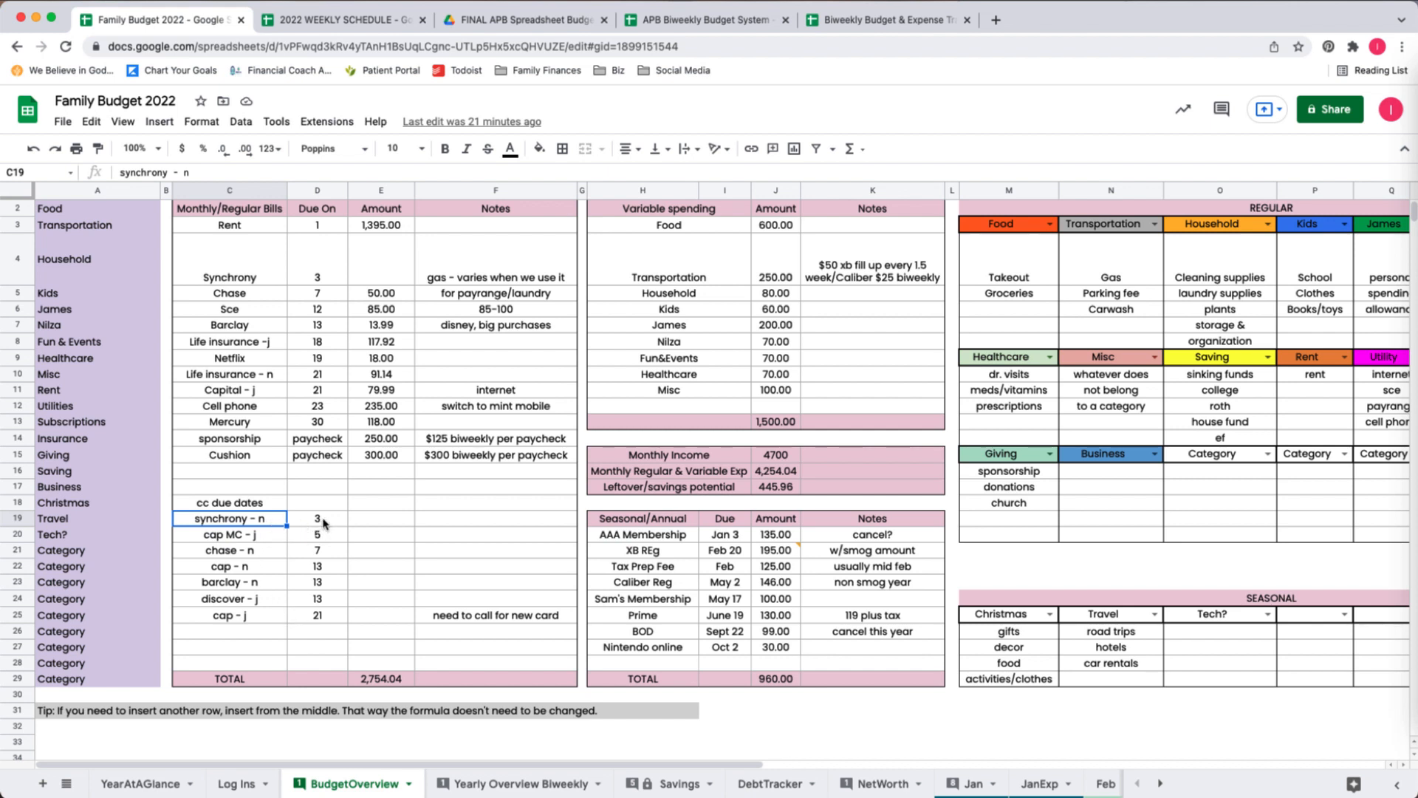
{"action": "left_click", "coordinate": [317, 616]}
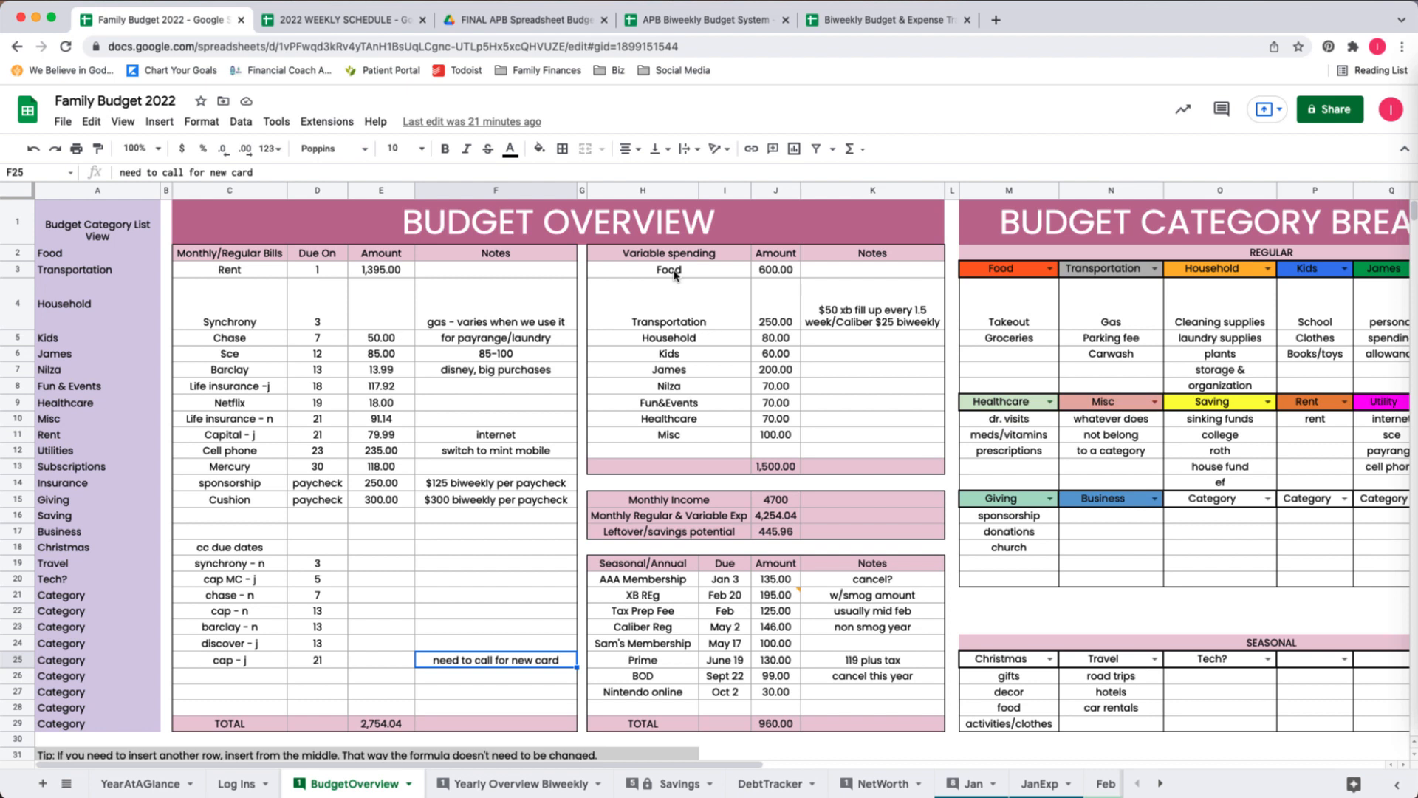
- Go through the Variable spending categories one by one, from Transportation down to Misc and back up to Food
{"action": "left_click", "coordinate": [692, 314]}
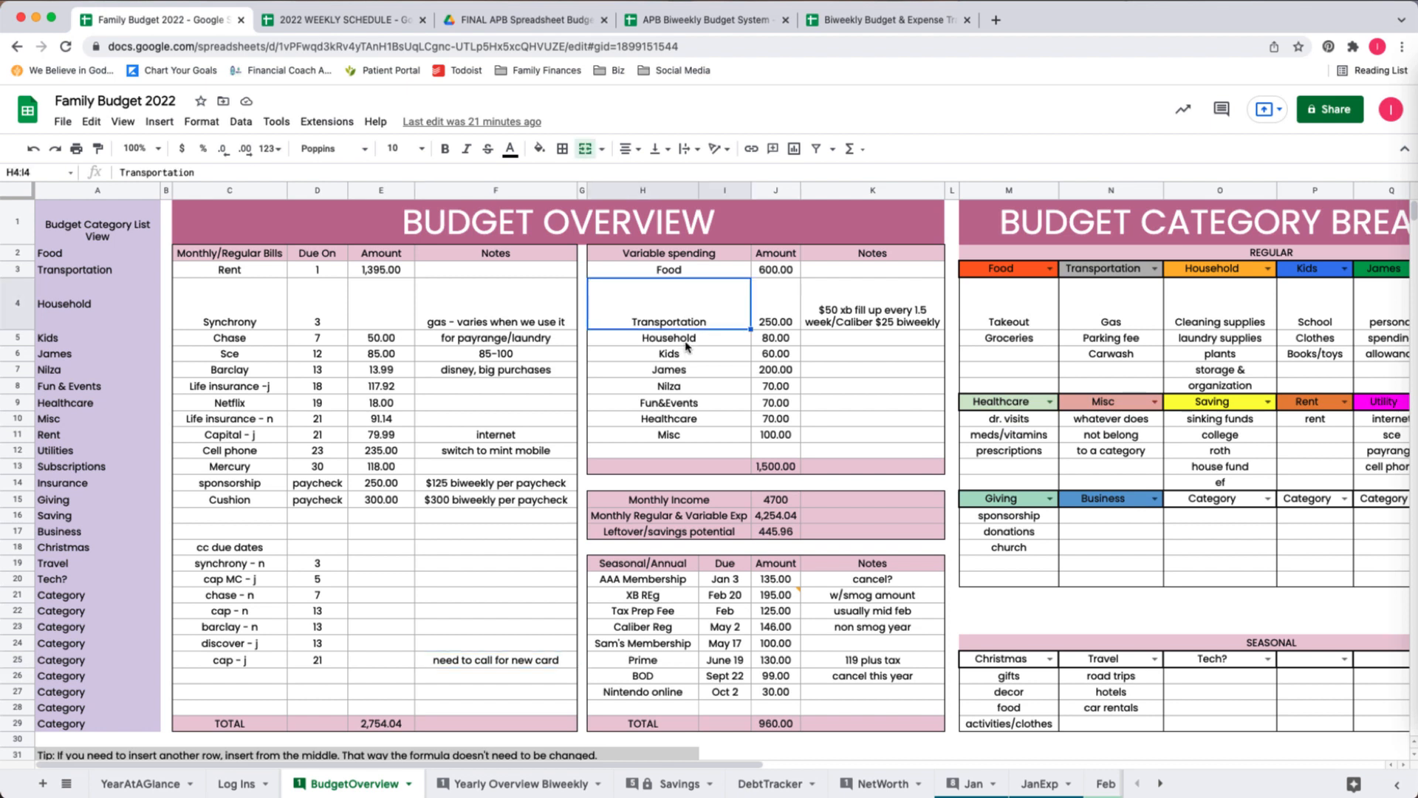
{"action": "left_click", "coordinate": [685, 343]}
{"action": "left_click", "coordinate": [693, 358]}
{"action": "left_click", "coordinate": [690, 372]}
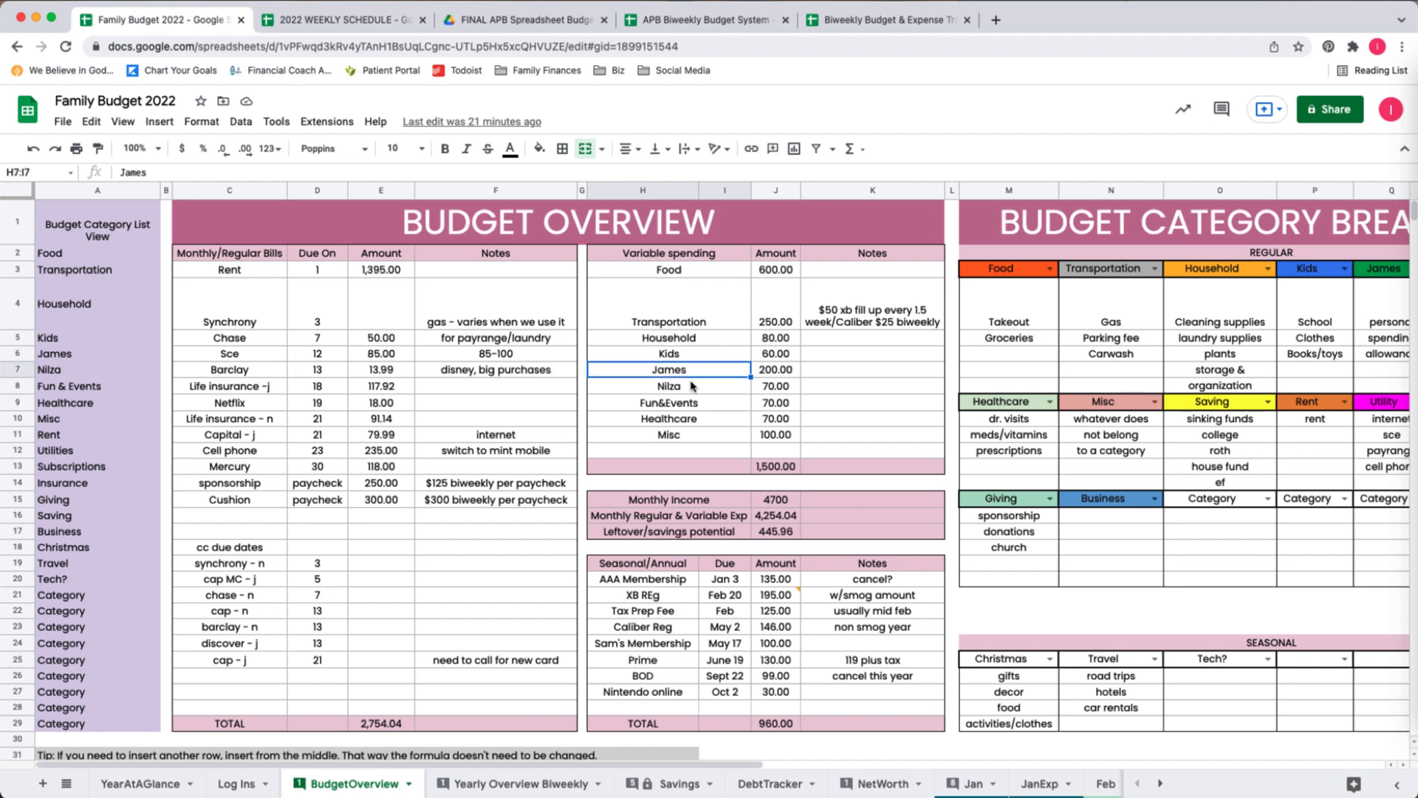
{"action": "left_click", "coordinate": [693, 385]}
{"action": "left_click", "coordinate": [698, 406]}
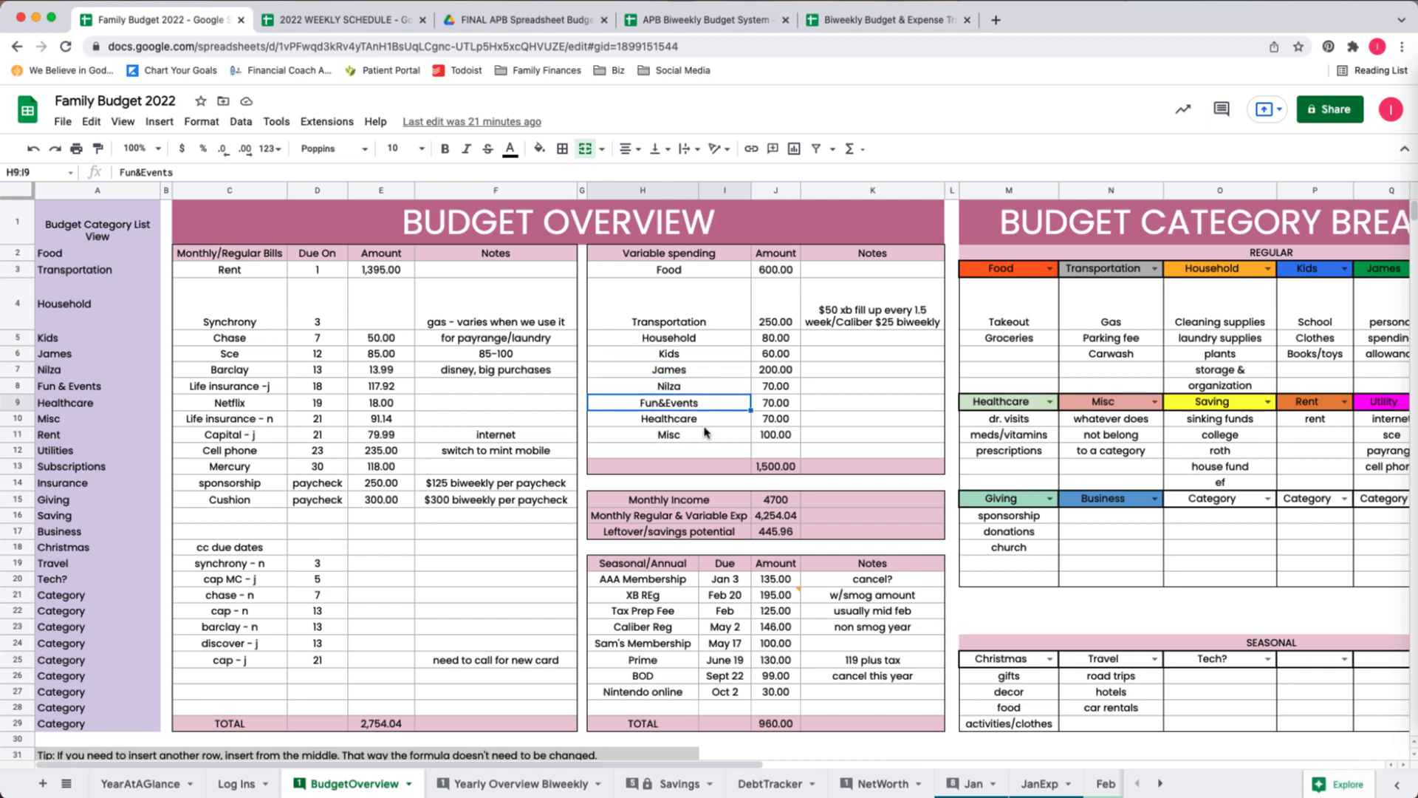
{"action": "left_click", "coordinate": [700, 420]}
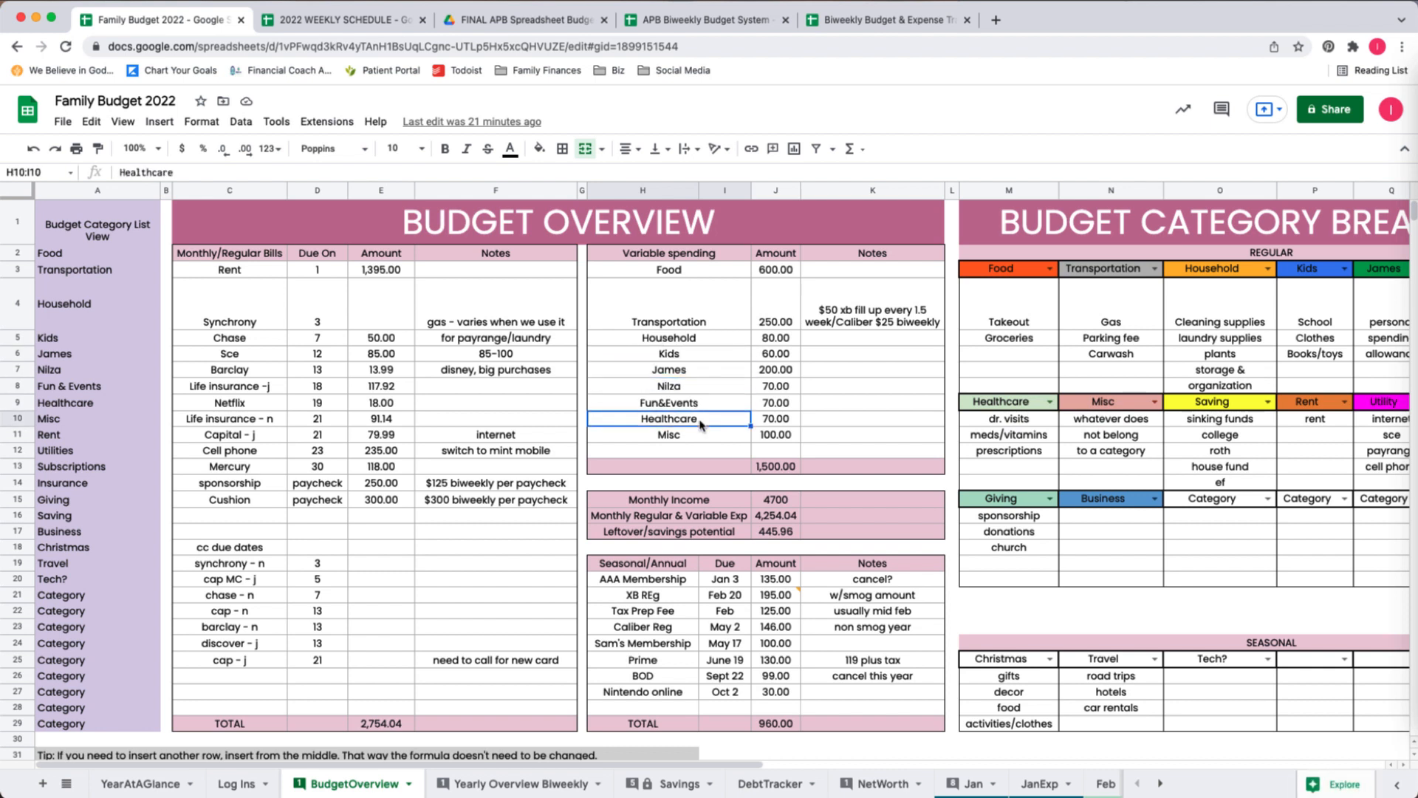
{"action": "left_click", "coordinate": [702, 441]}
{"action": "left_click", "coordinate": [669, 424]}
{"action": "left_click", "coordinate": [674, 280]}
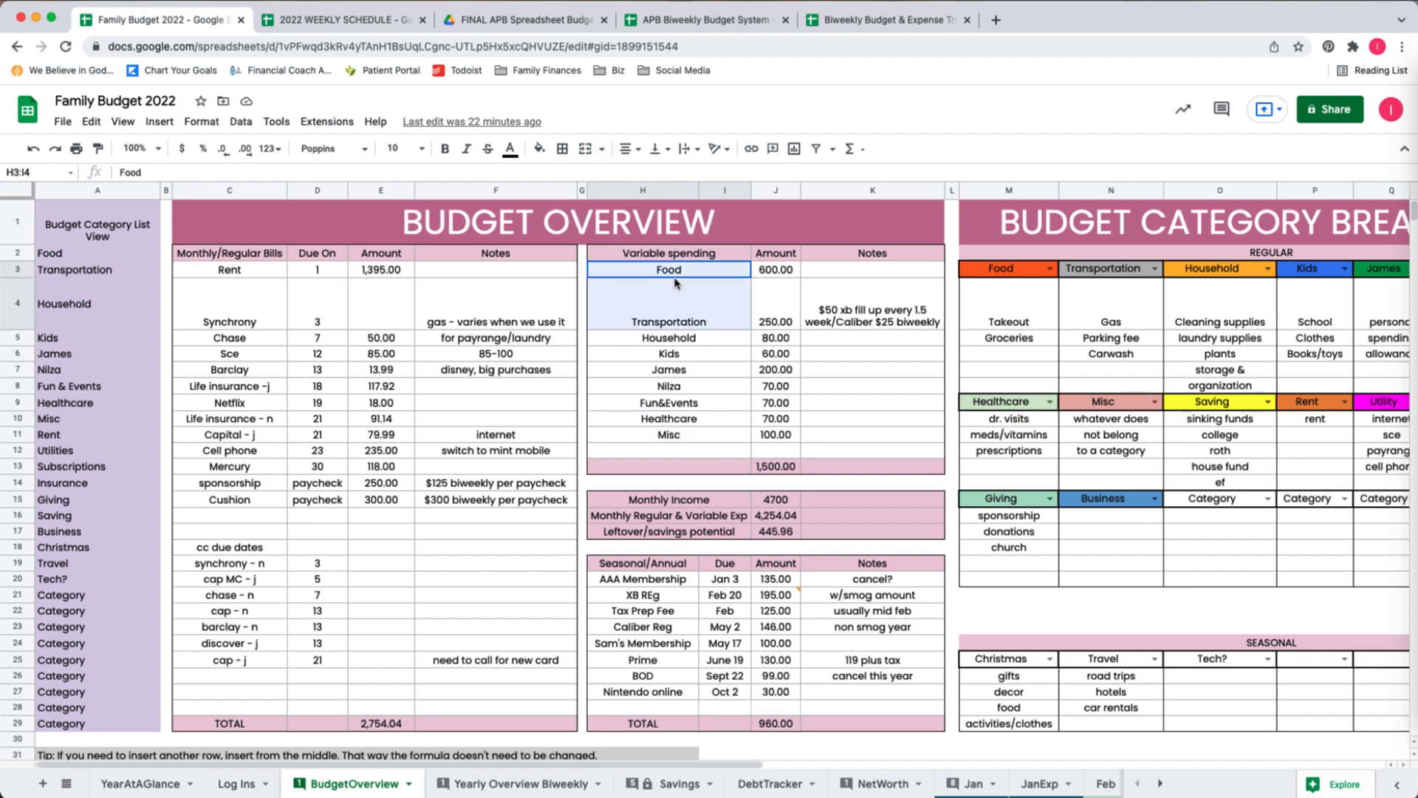
- Review the Variable spending categories and the summary rows for Monthly Income, Monthly Regular & Variable Exp and Leftover/savings potential
{"action": "left_click_drag", "start_coordinate": [674, 281], "coordinate": [669, 407]}
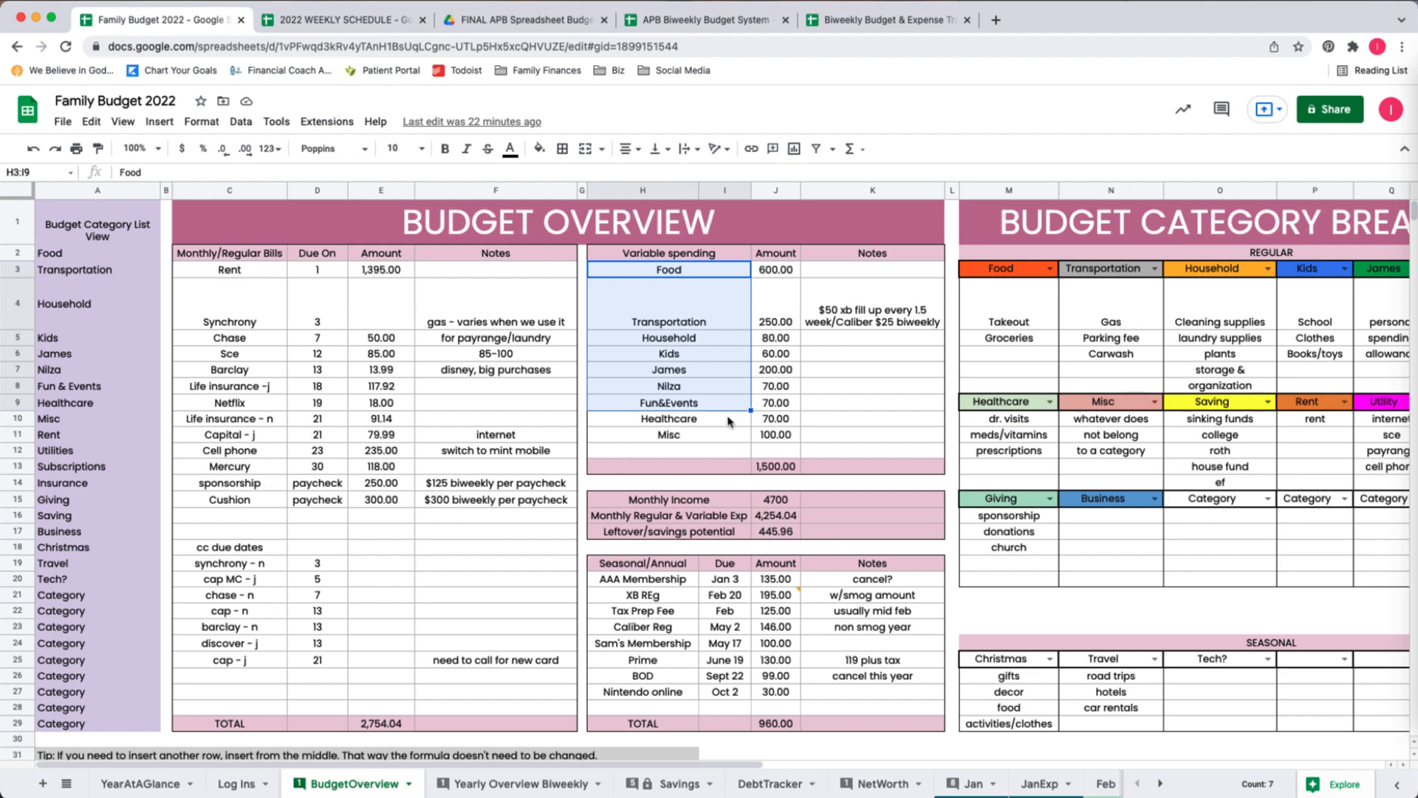
{"action": "left_click_drag", "start_coordinate": [583, 765], "coordinate": [754, 775]}
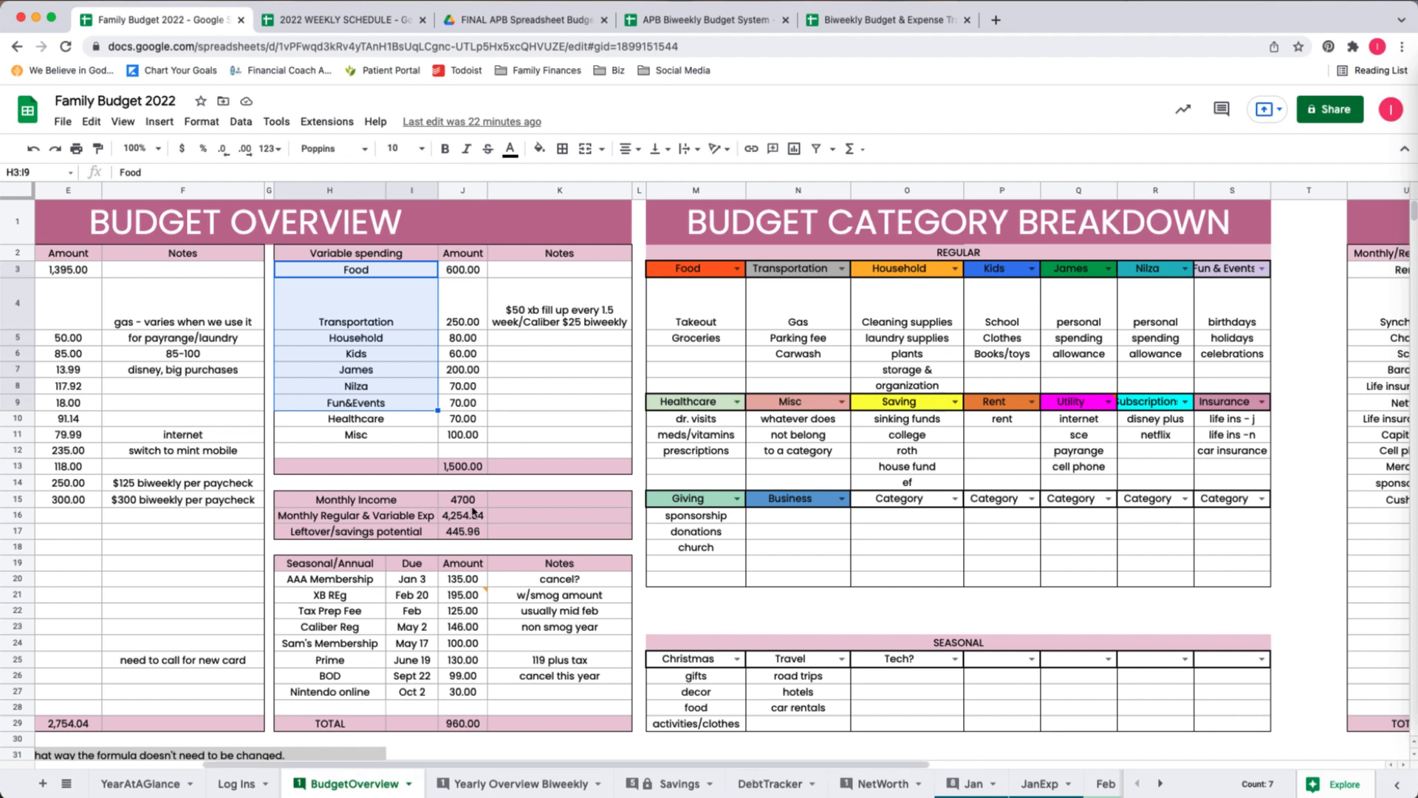
{"action": "left_click", "coordinate": [470, 508]}
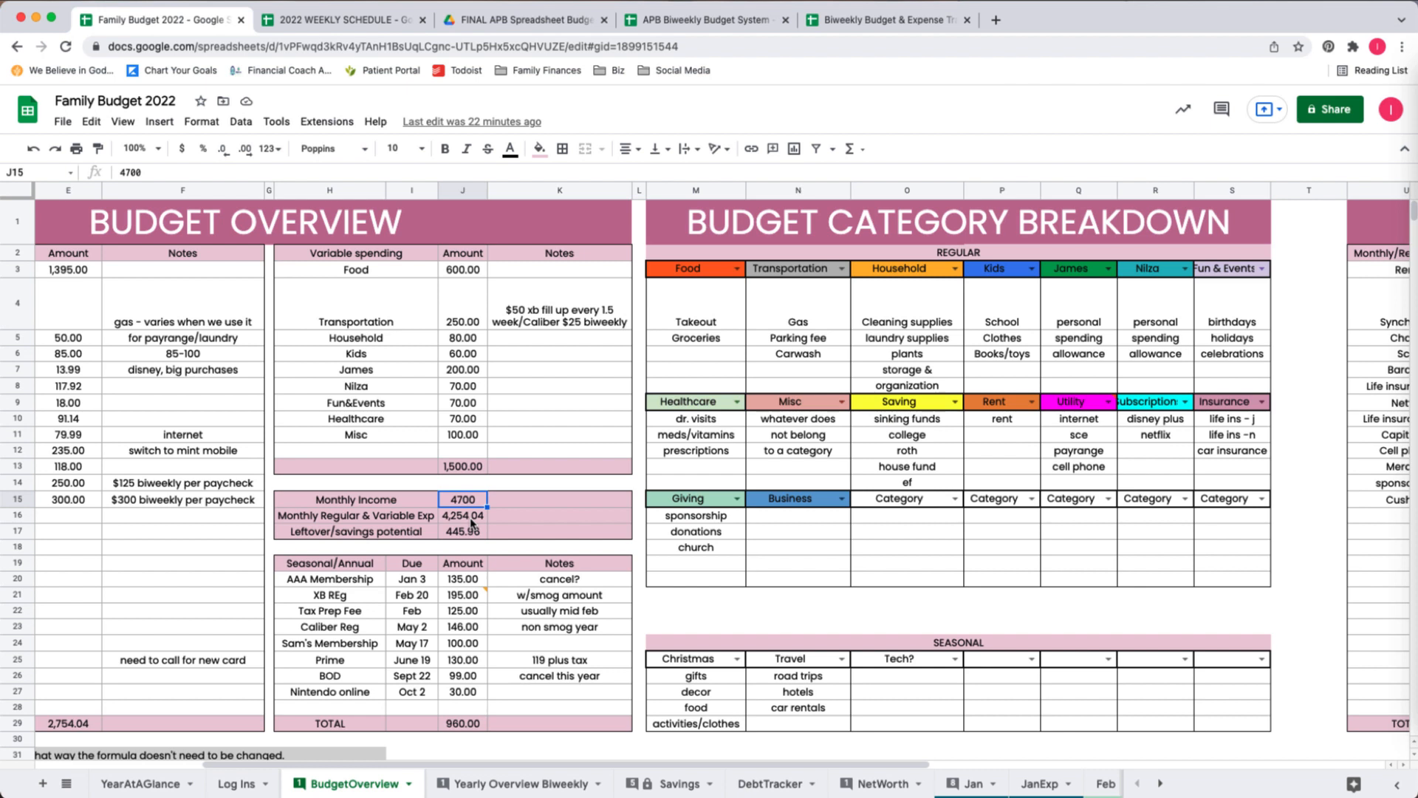
{"action": "left_click", "coordinate": [470, 519]}
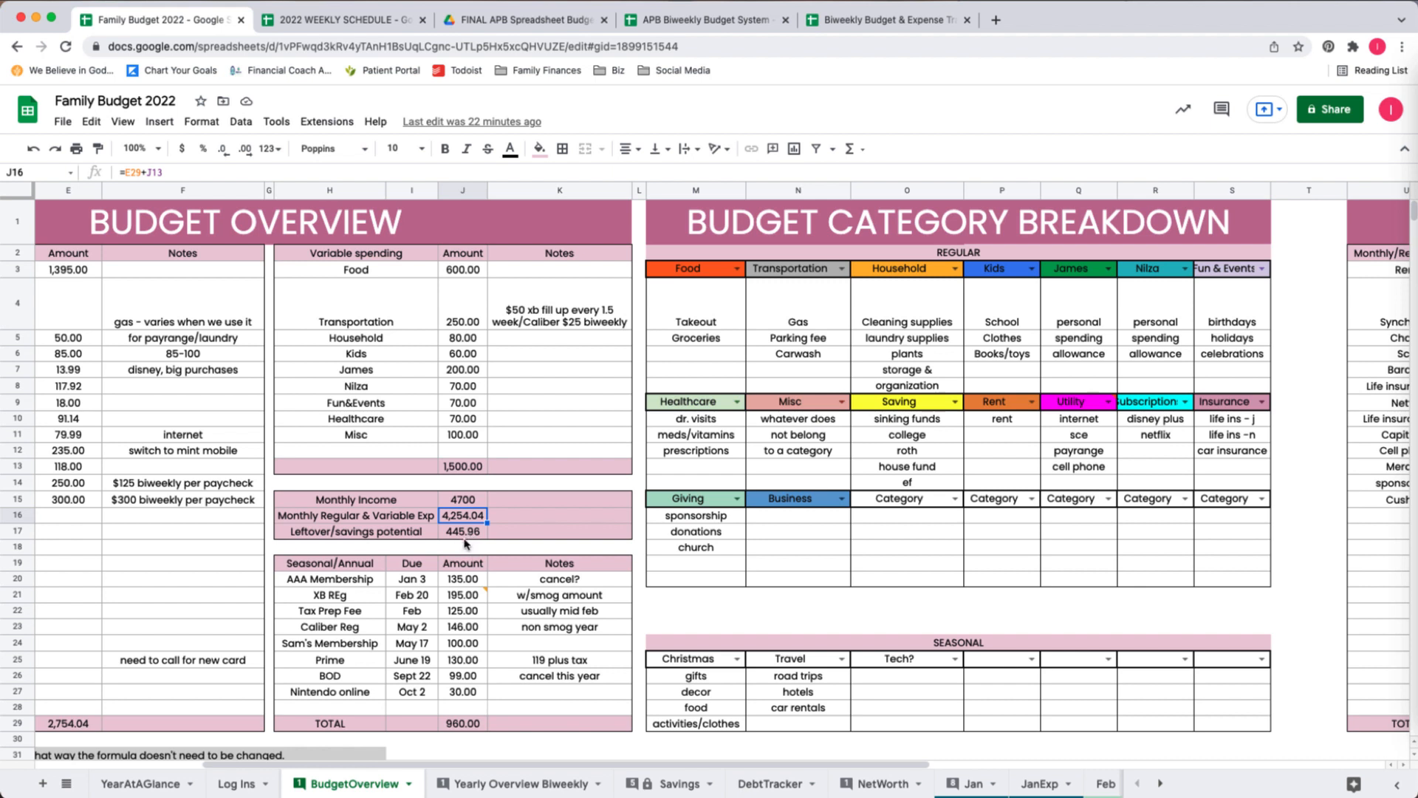
{"action": "left_click", "coordinate": [463, 533]}
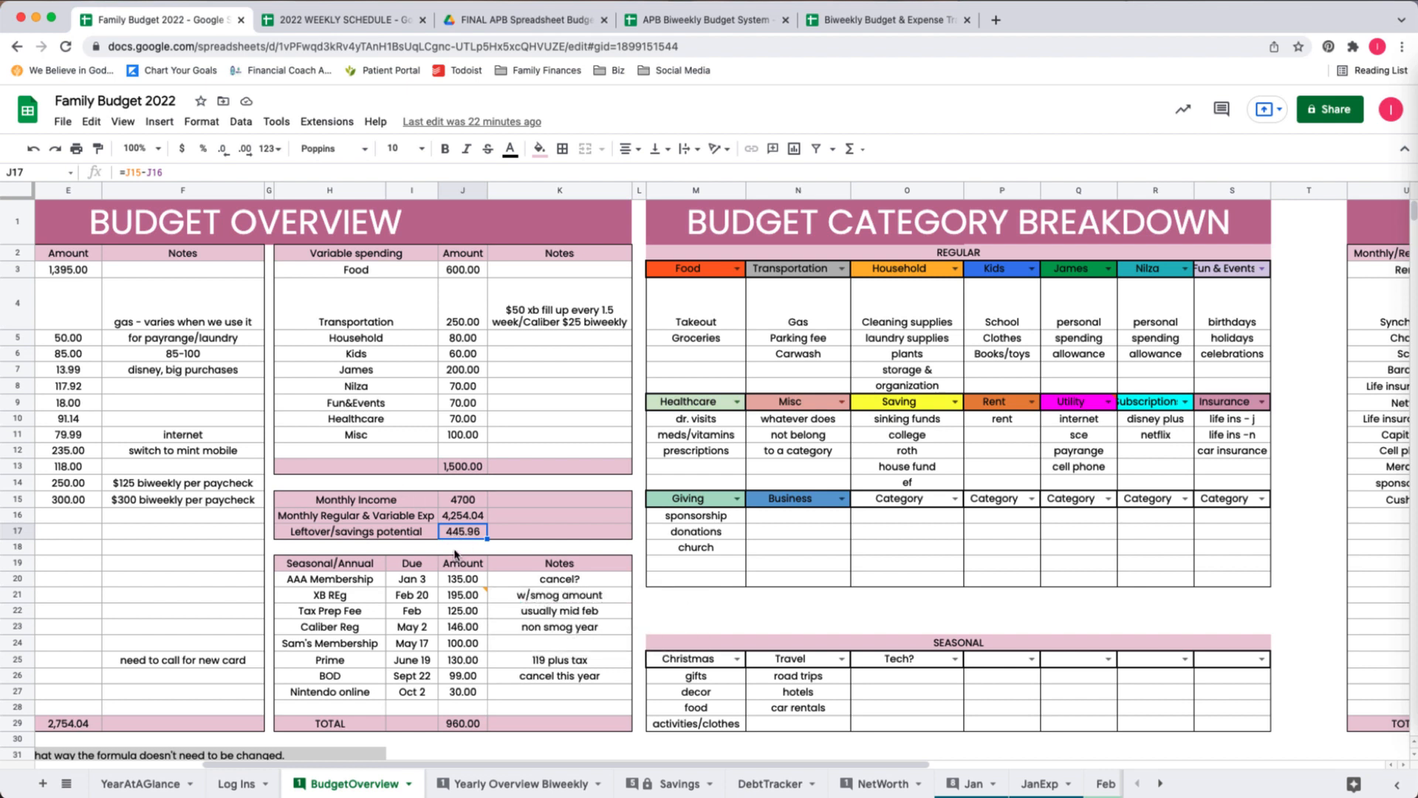
{"action": "left_click", "coordinate": [456, 549]}
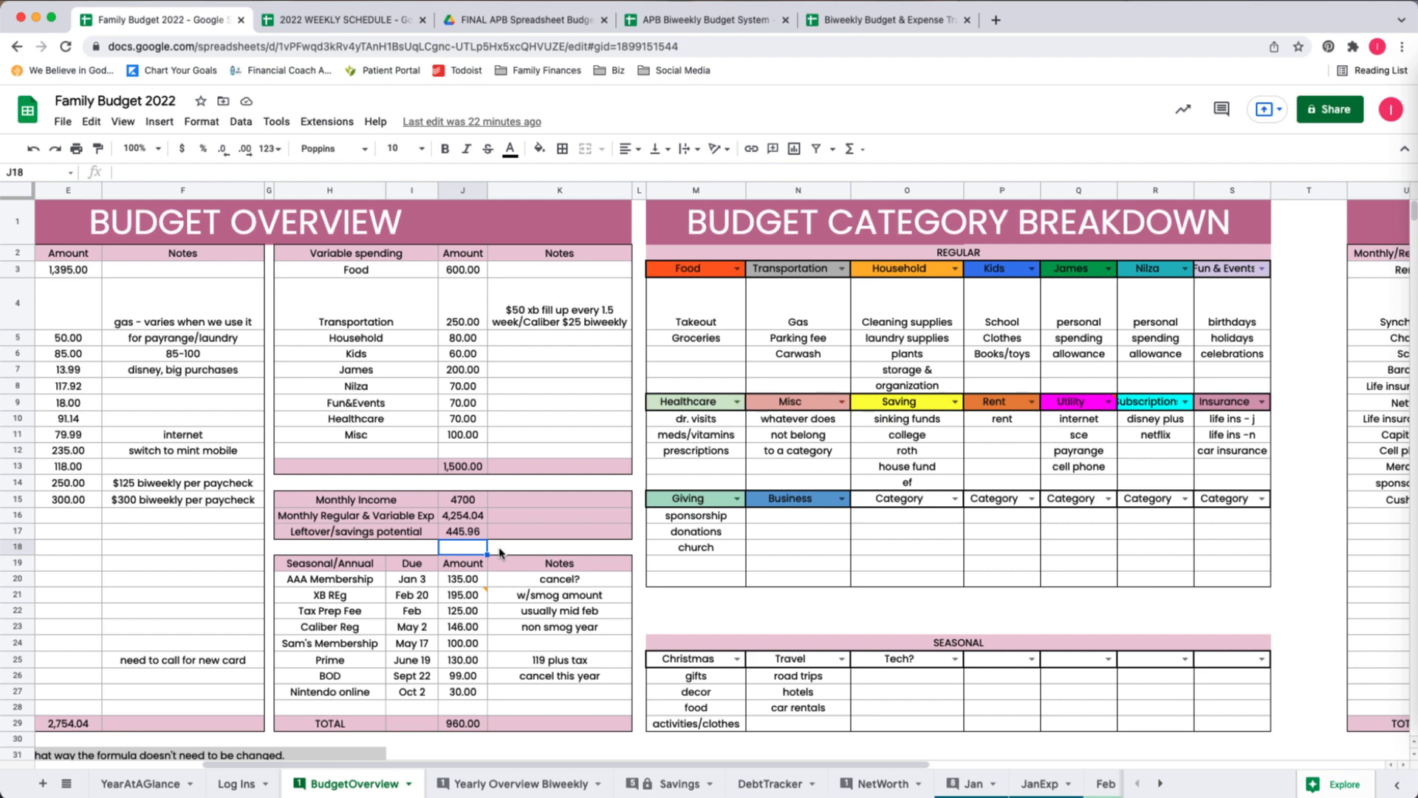
{"action": "left_click", "coordinate": [452, 534]}
- Examine the Seasonal/Annual section, starting with the AAA Membership entry and its note
{"action": "scroll", "coordinate": [435, 485], "scroll_direction": "down", "scroll_amount": 2}
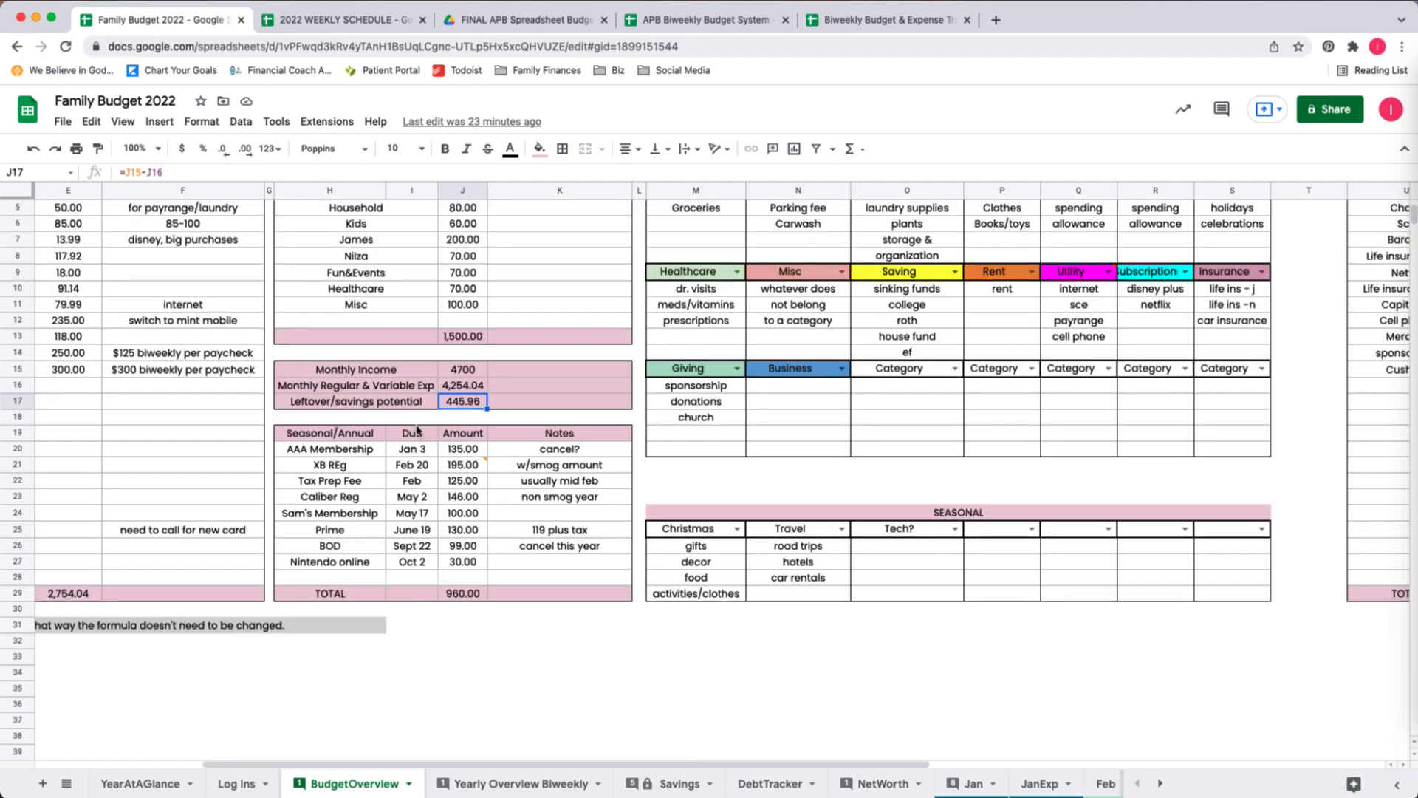
{"action": "left_click", "coordinate": [327, 437]}
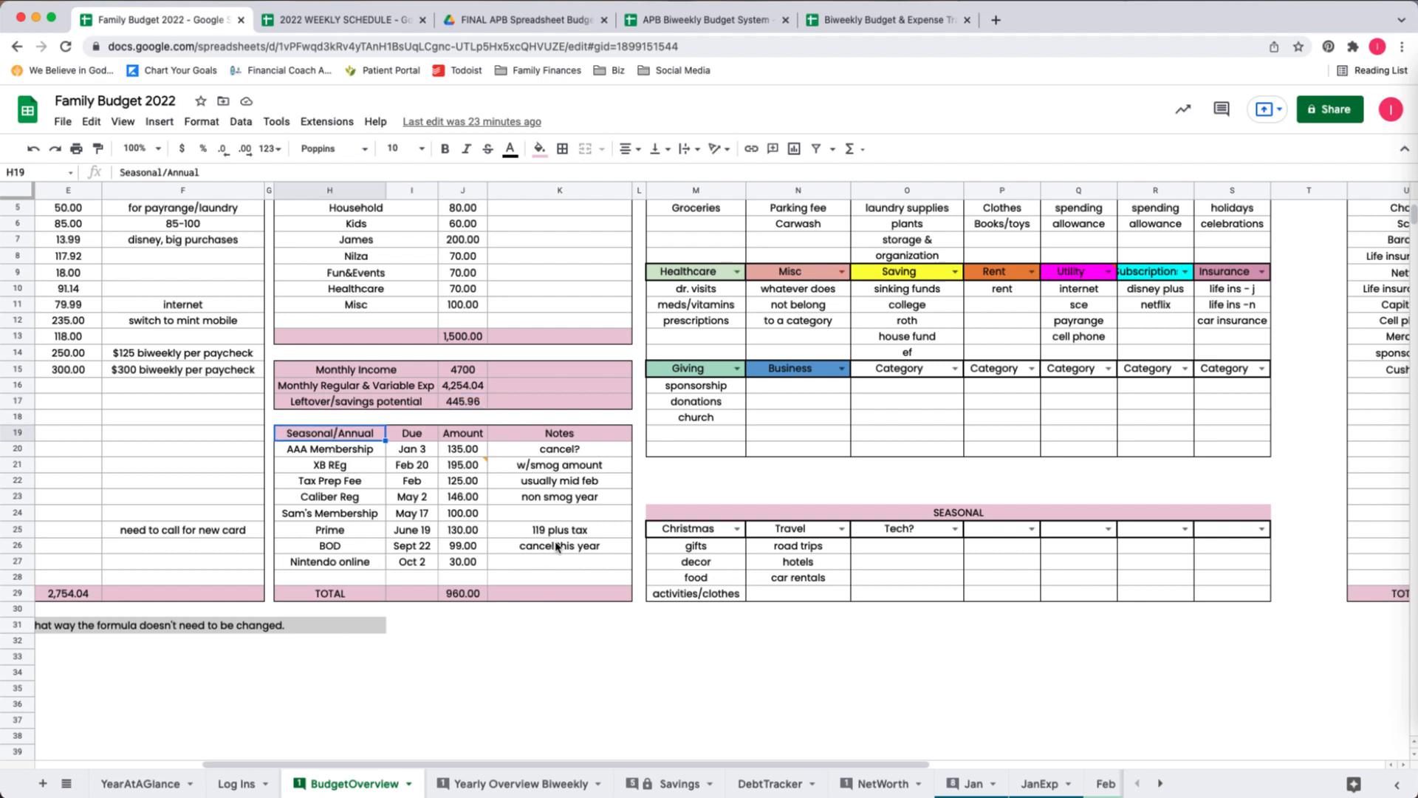
{"action": "left_click", "coordinate": [566, 454]}
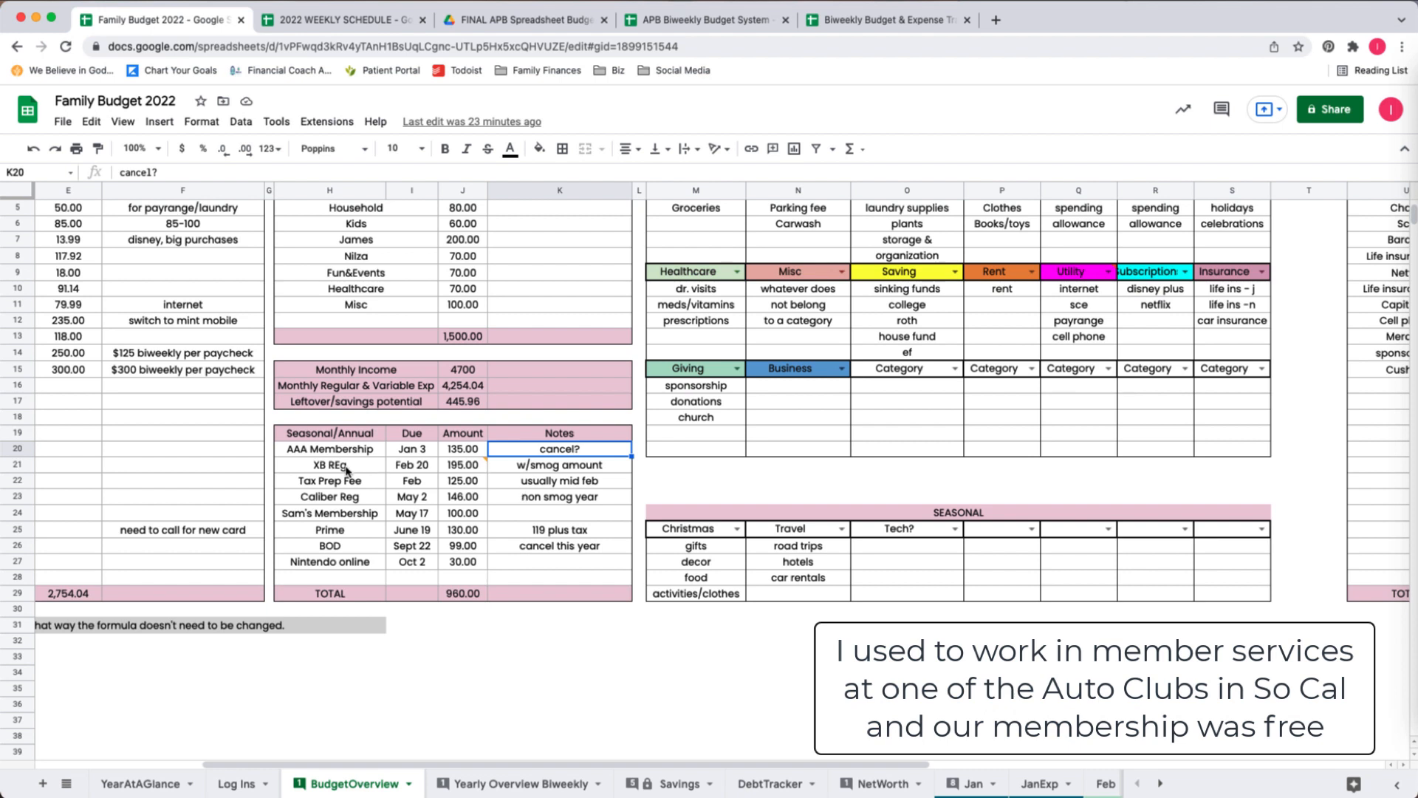
{"action": "left_click", "coordinate": [371, 450]}
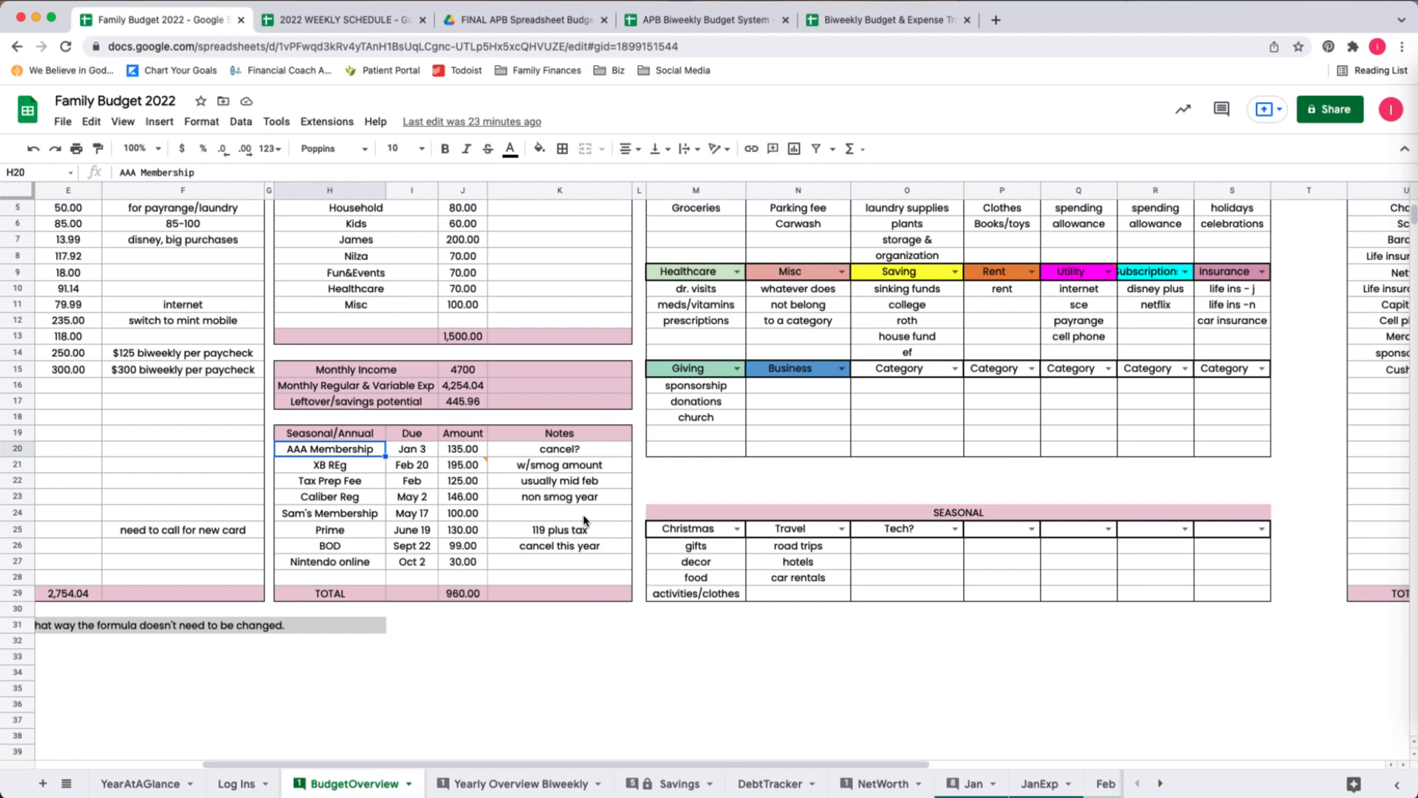
- Go through the remaining Seasonal/Annual entries from XB REg down to Nintendo online, including the BOD note and the Nintendo due date
{"action": "left_click", "coordinate": [338, 470]}
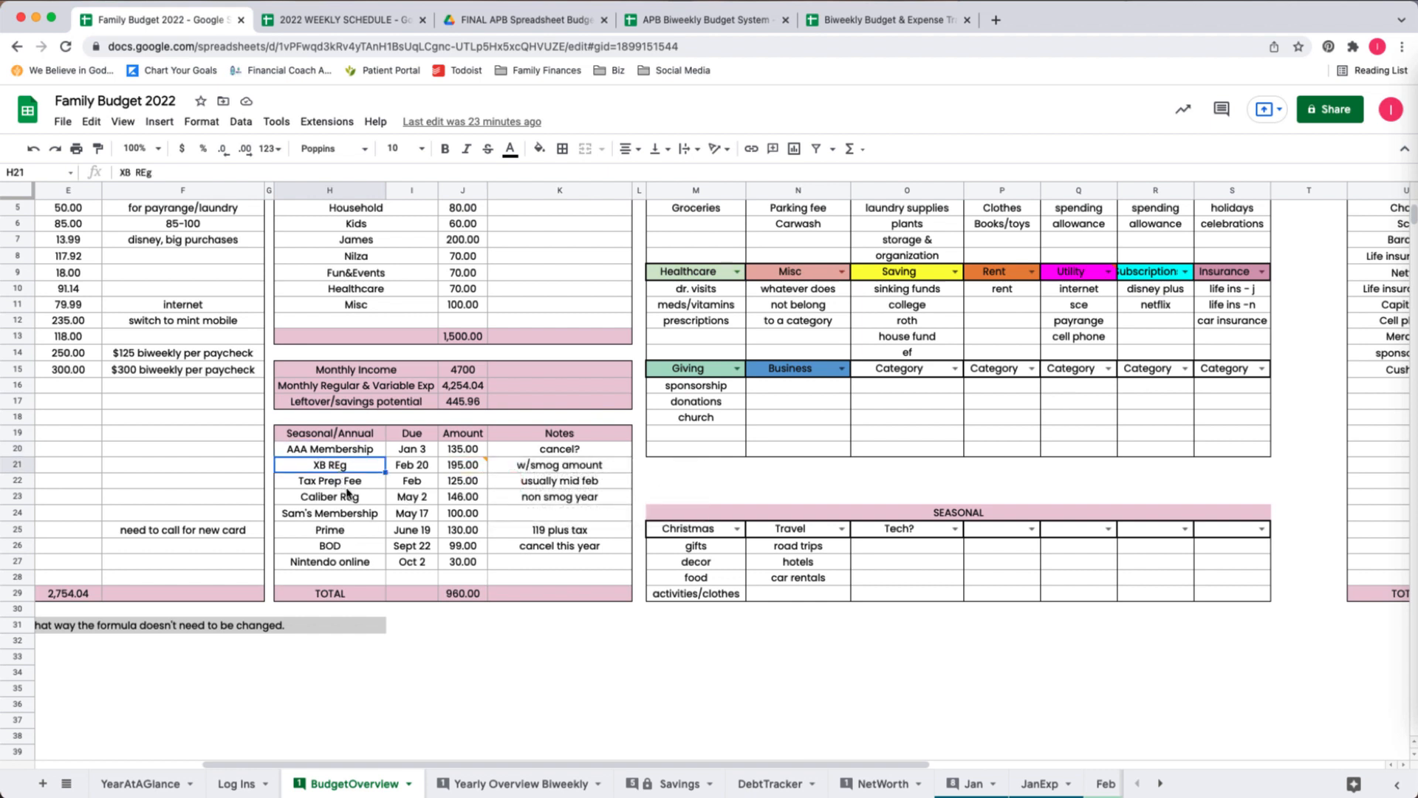
{"action": "left_click", "coordinate": [345, 483]}
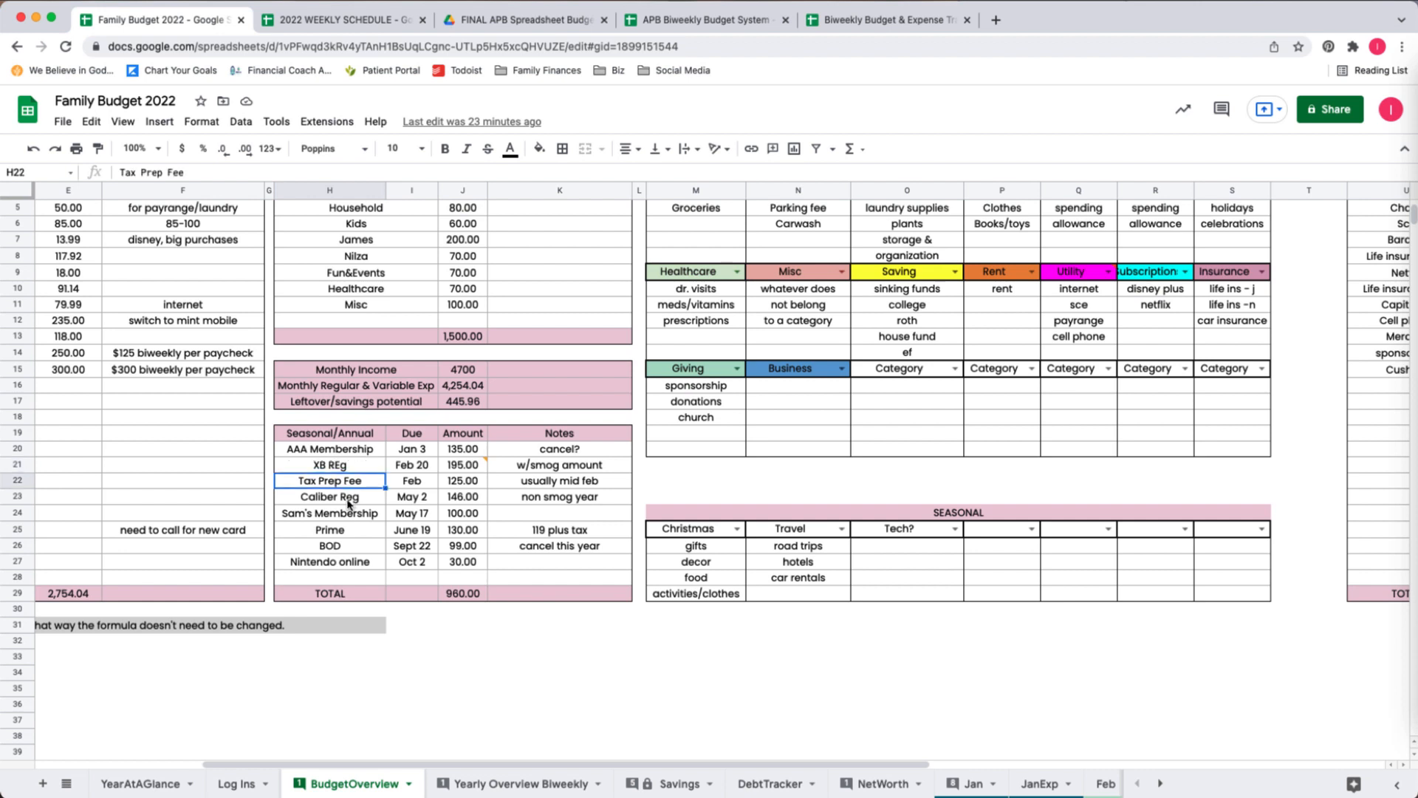
{"action": "left_click", "coordinate": [351, 502]}
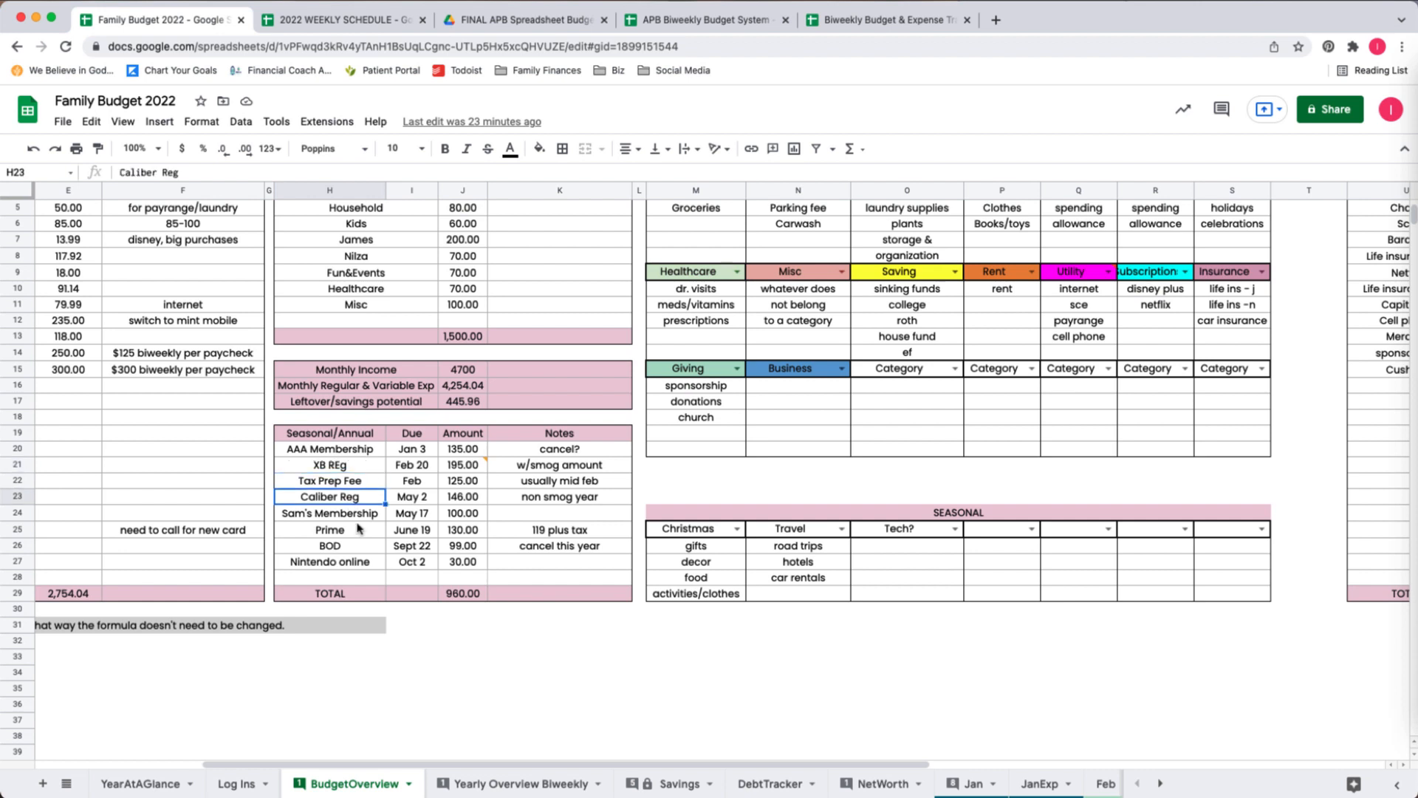
{"action": "left_click", "coordinate": [359, 519]}
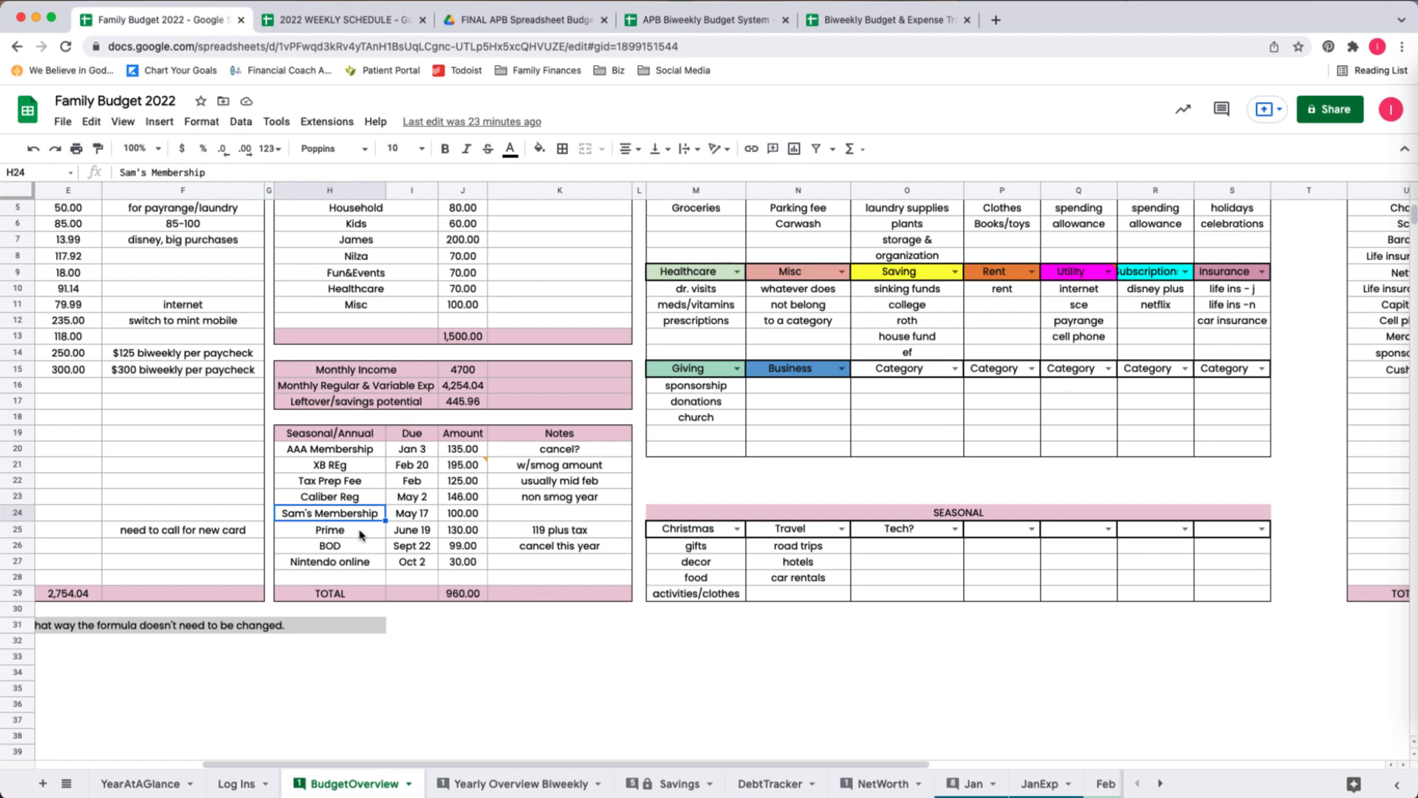
{"action": "left_click", "coordinate": [360, 532]}
{"action": "left_click", "coordinate": [362, 550]}
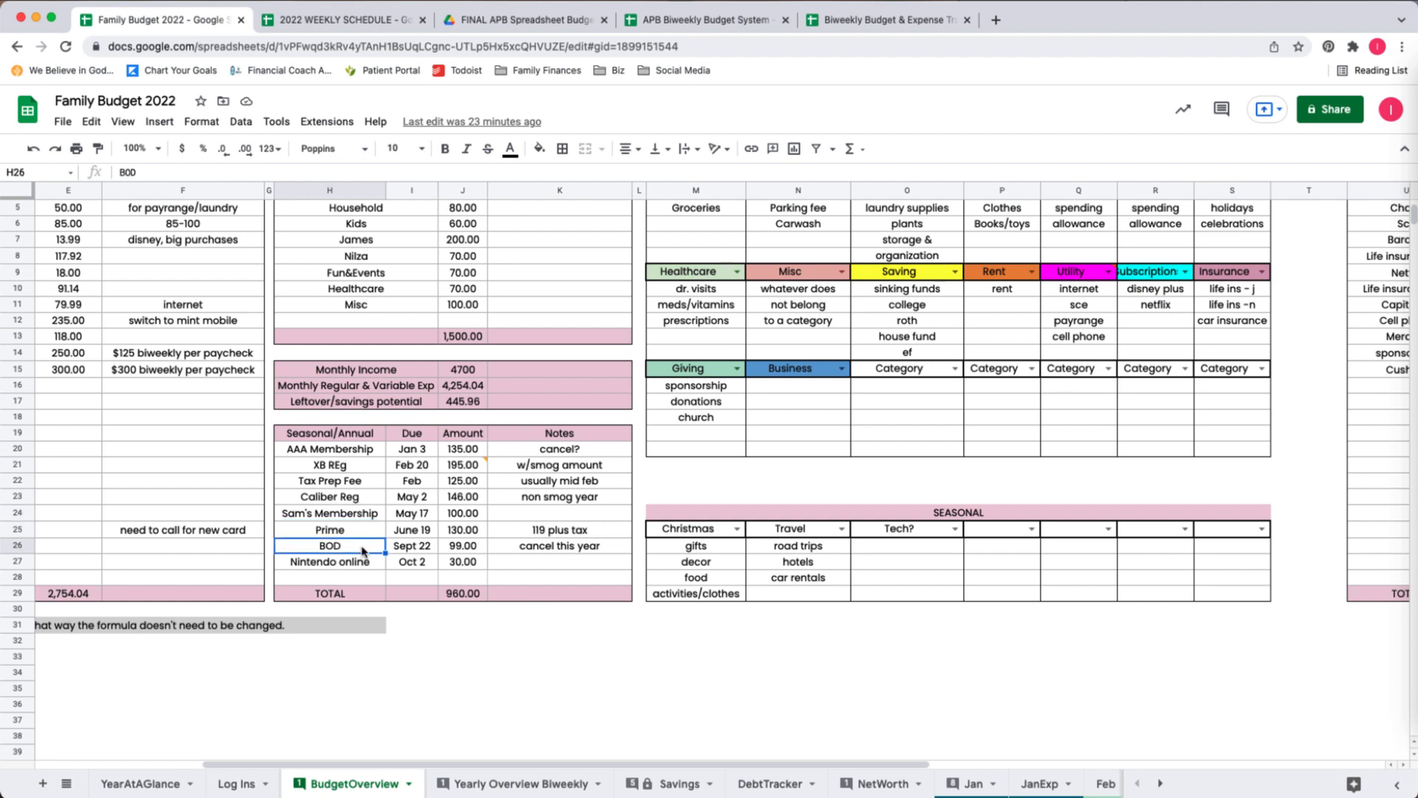
{"action": "left_click", "coordinate": [534, 547]}
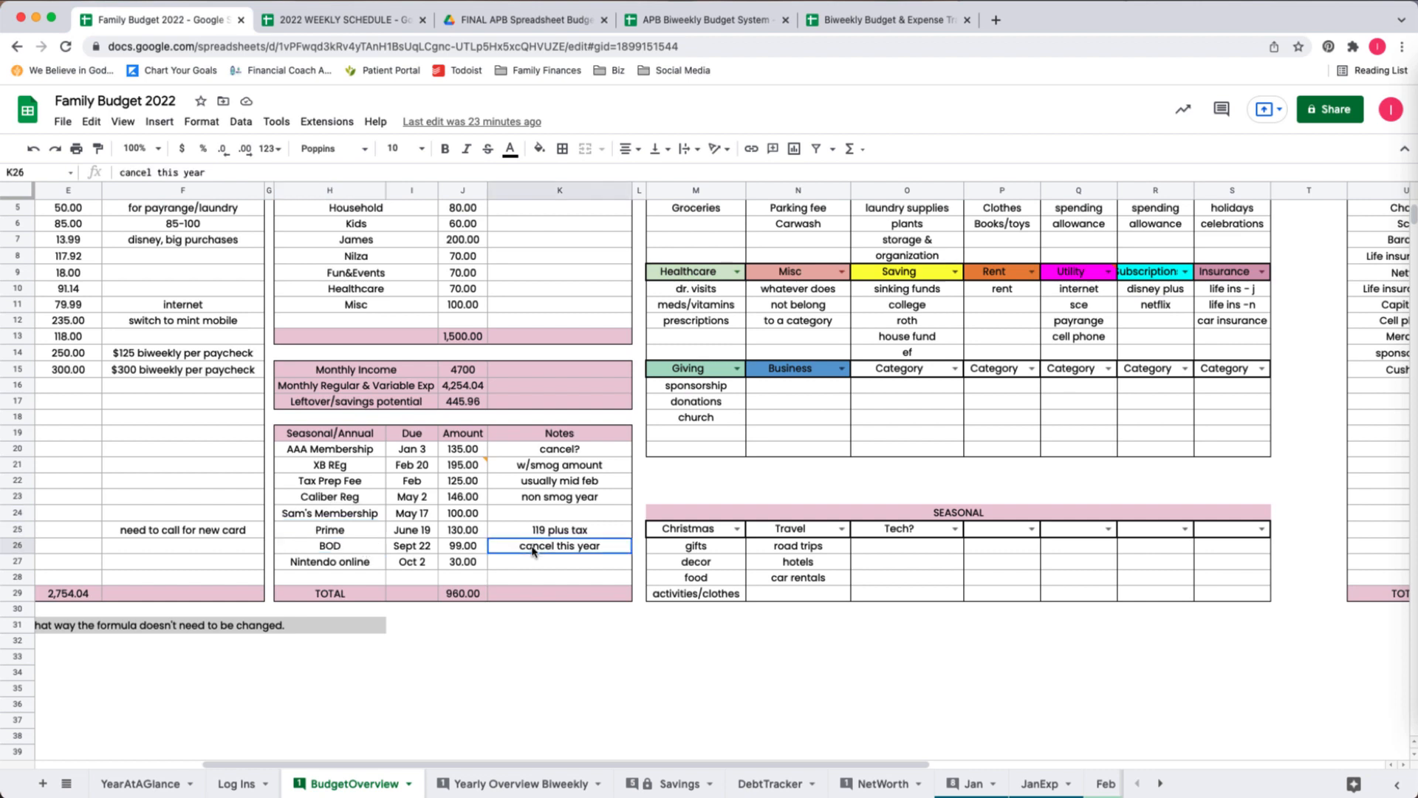
{"action": "left_click", "coordinate": [368, 566]}
{"action": "left_click", "coordinate": [418, 565]}
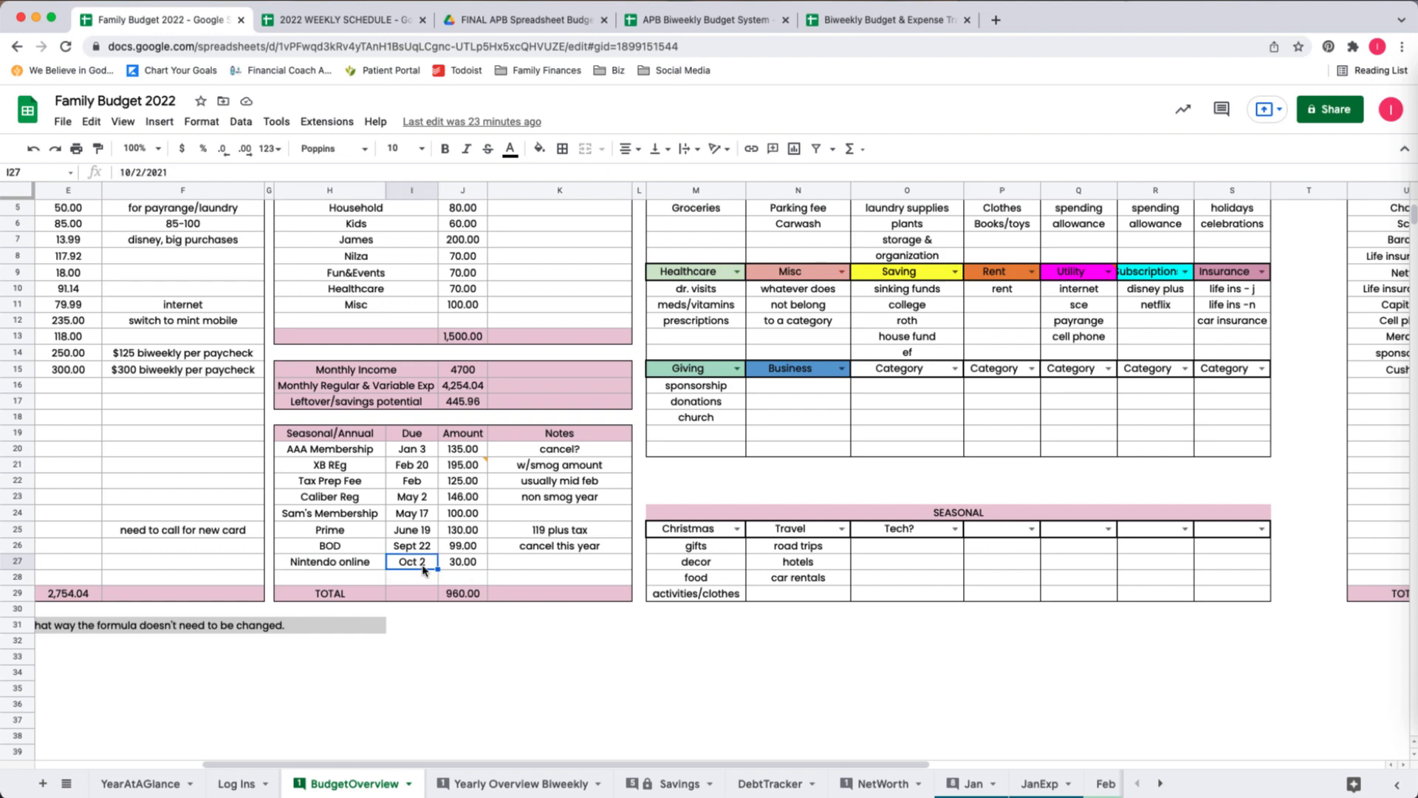
- Review the Food, Transportation and Household items in the Budget Category Breakdown
{"action": "scroll", "coordinate": [701, 575], "scroll_direction": "up", "scroll_amount": 3}
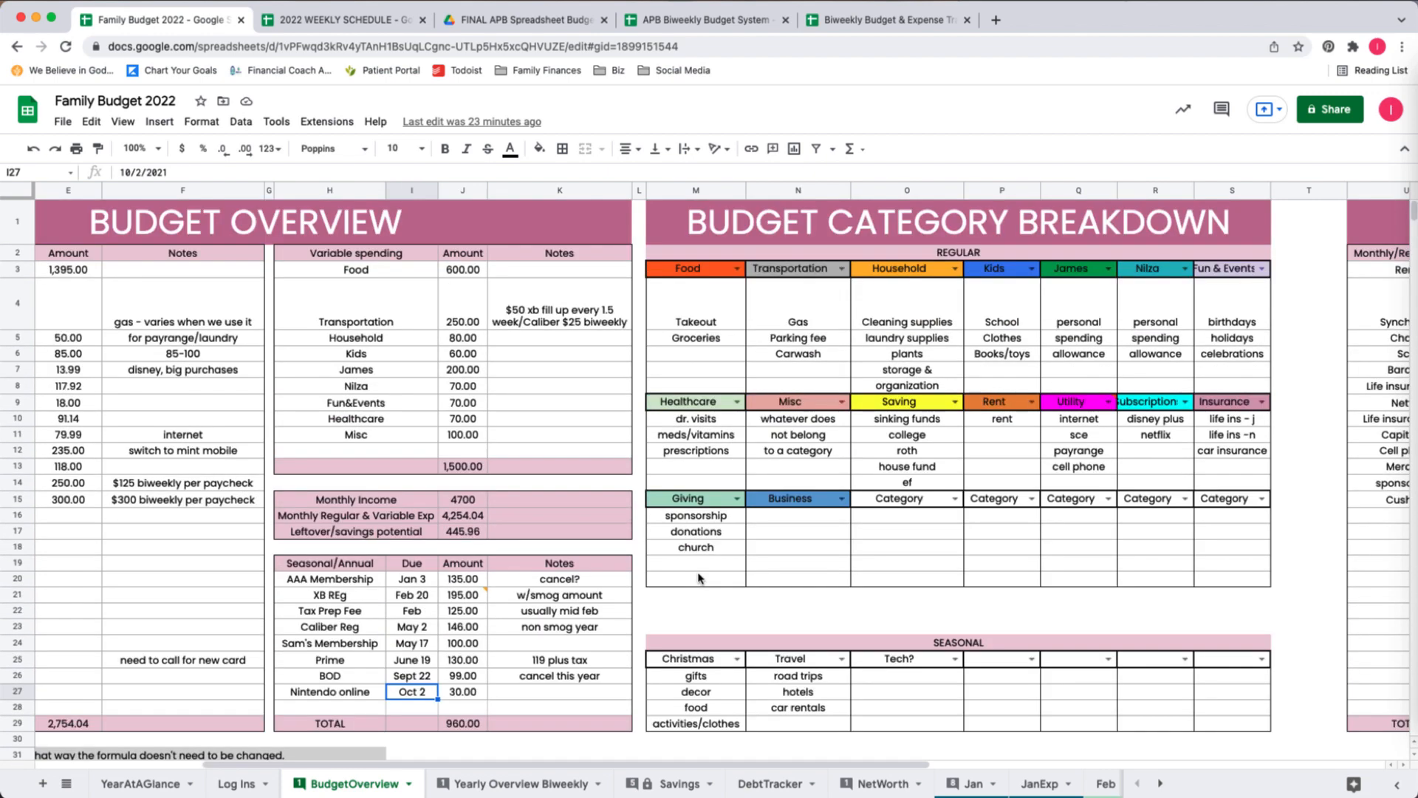
{"action": "left_click_drag", "start_coordinate": [367, 767], "coordinate": [572, 764]}
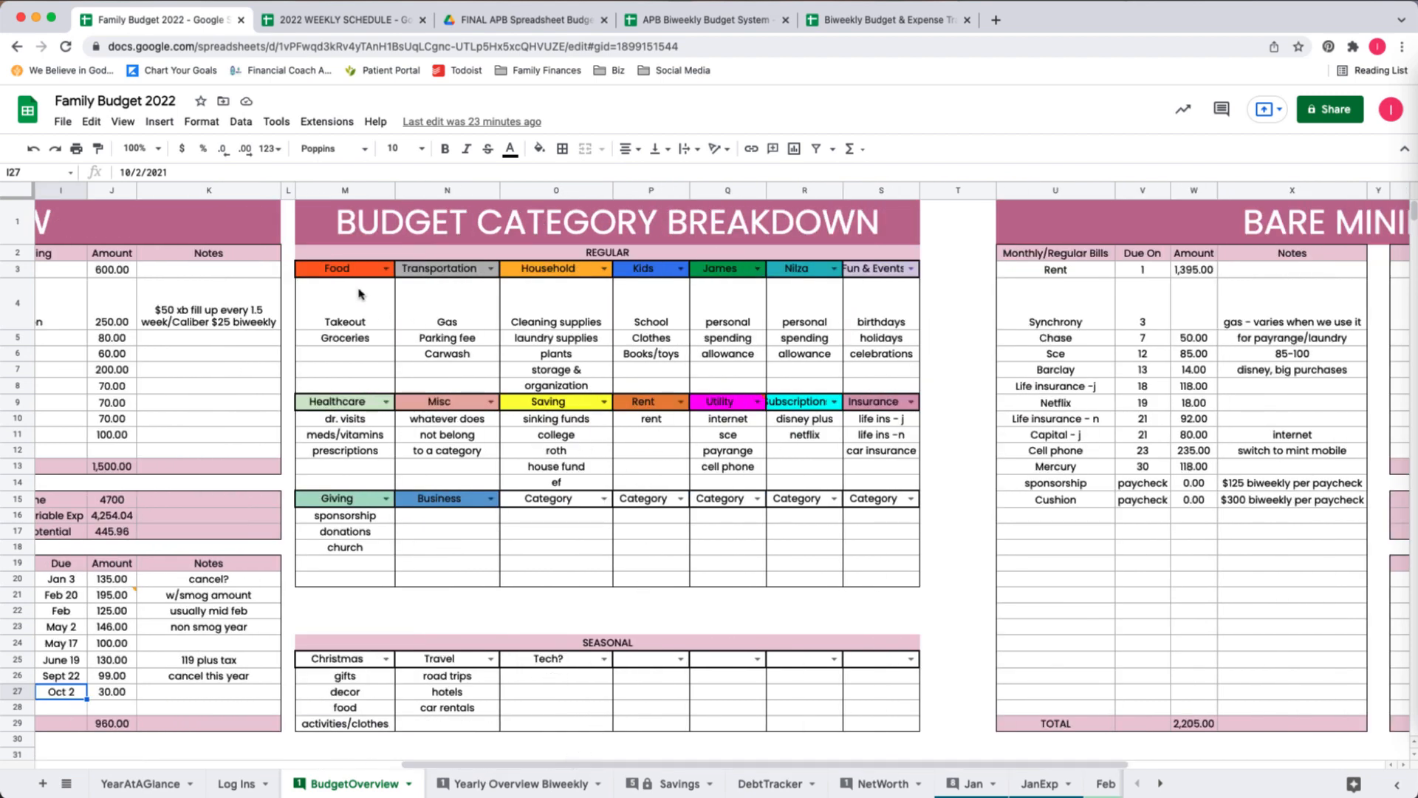
{"action": "left_click", "coordinate": [357, 320]}
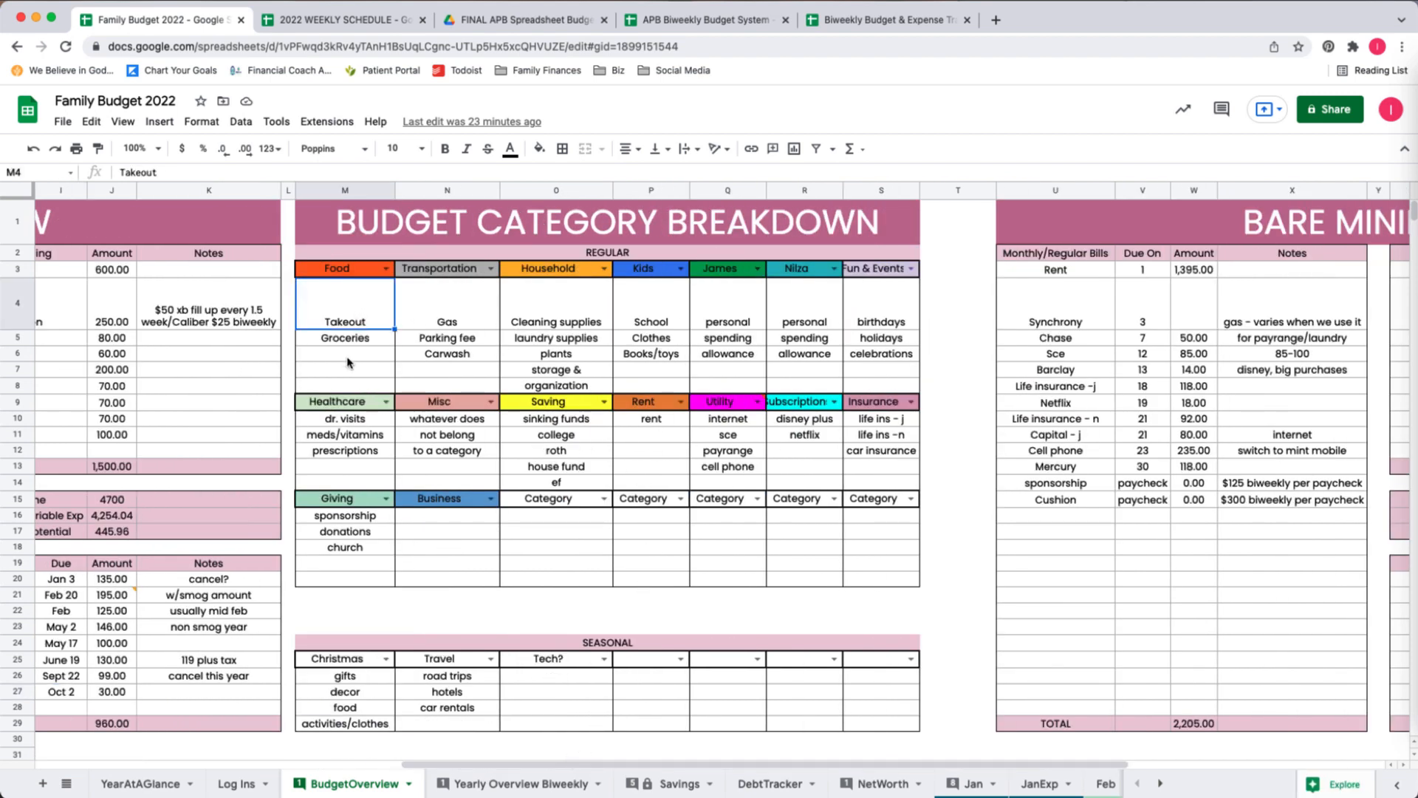
{"action": "left_click", "coordinate": [351, 354]}
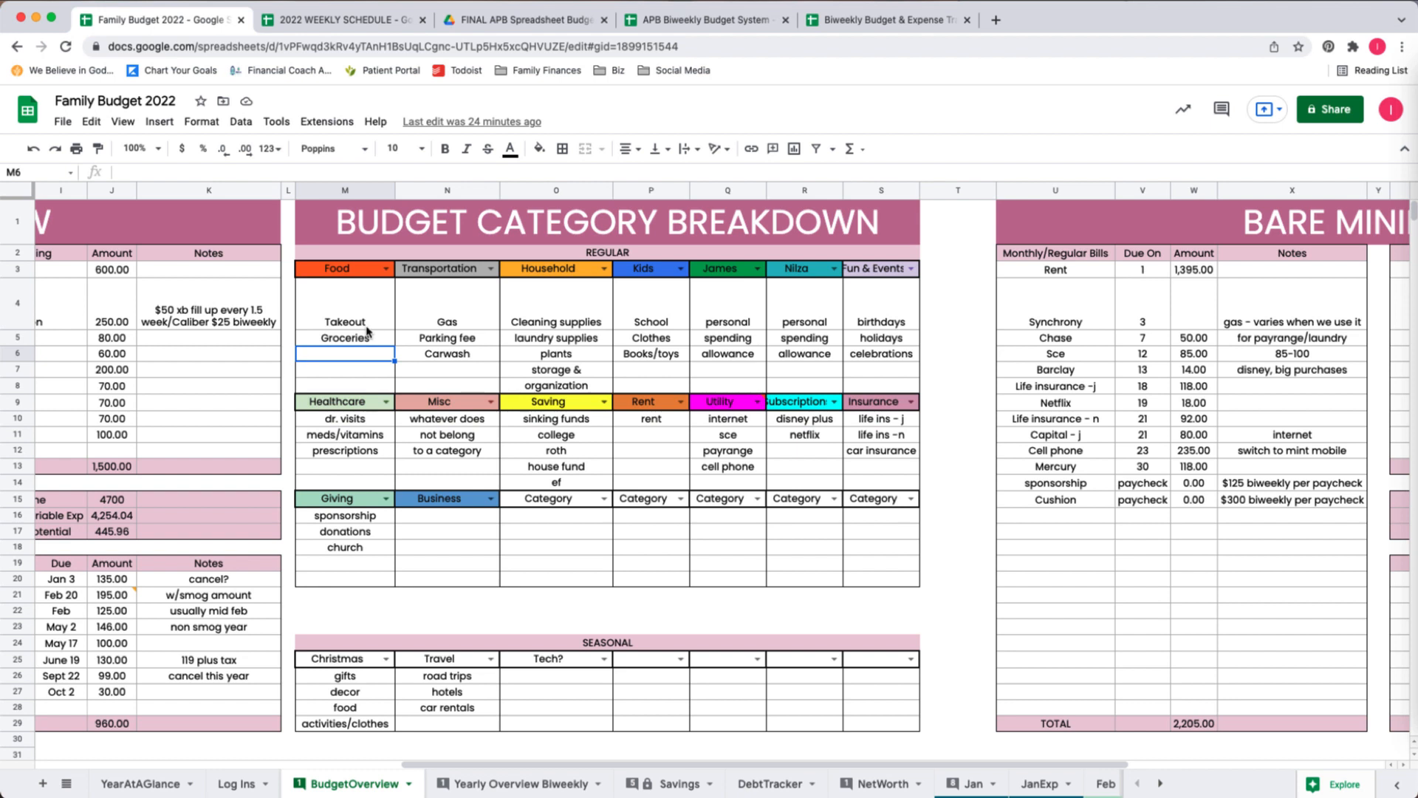
{"action": "left_click", "coordinate": [366, 326]}
{"action": "left_click", "coordinate": [365, 341]}
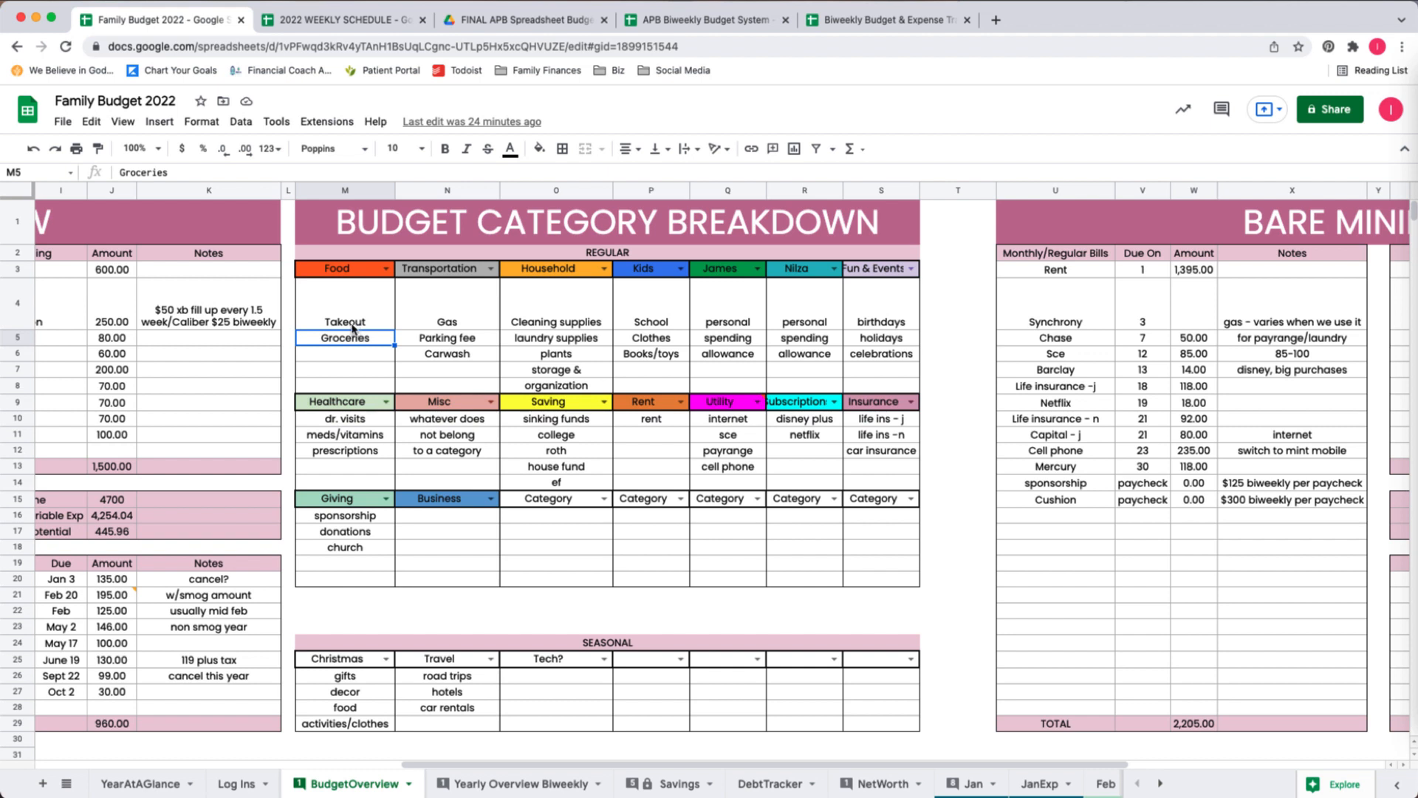
{"action": "left_click", "coordinate": [443, 357]}
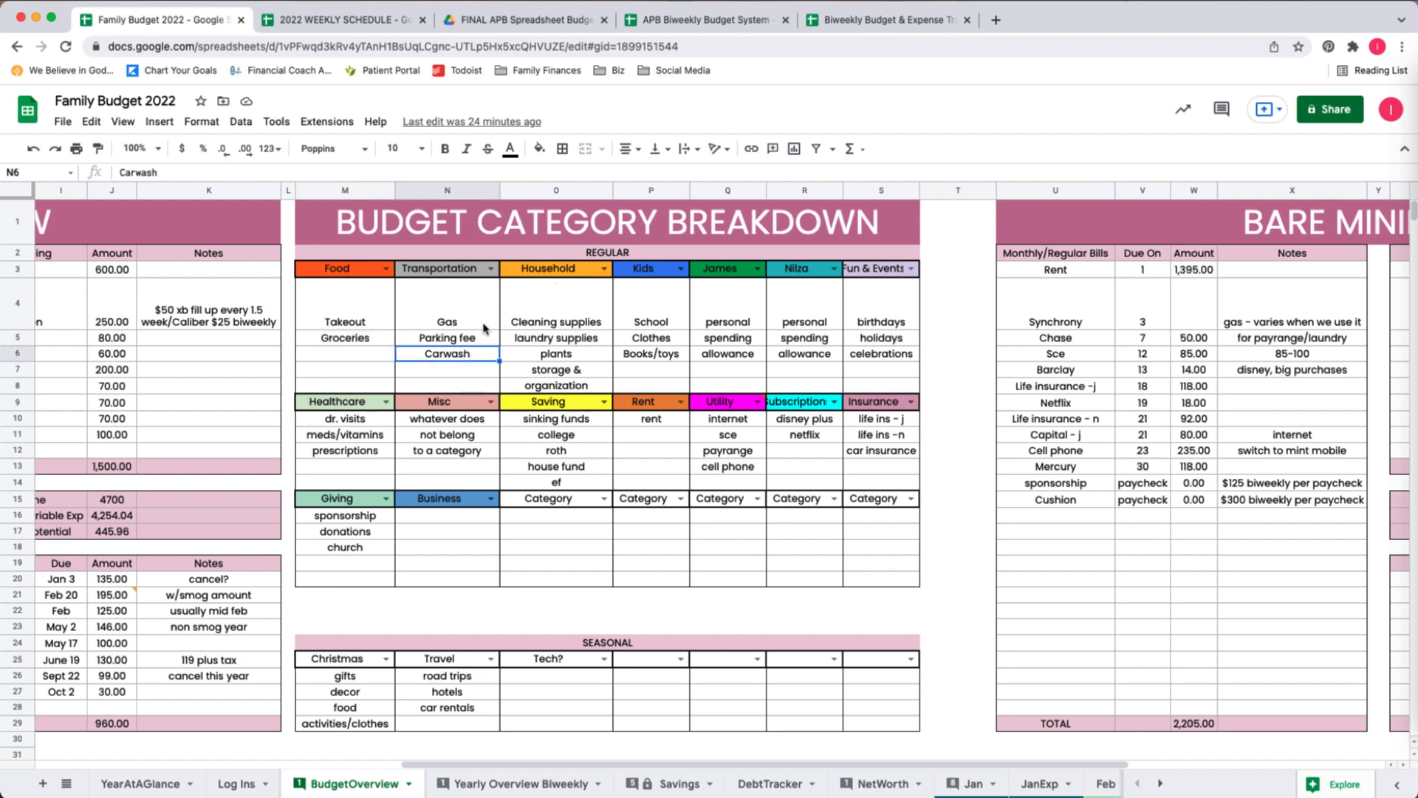
{"action": "left_click", "coordinate": [571, 342]}
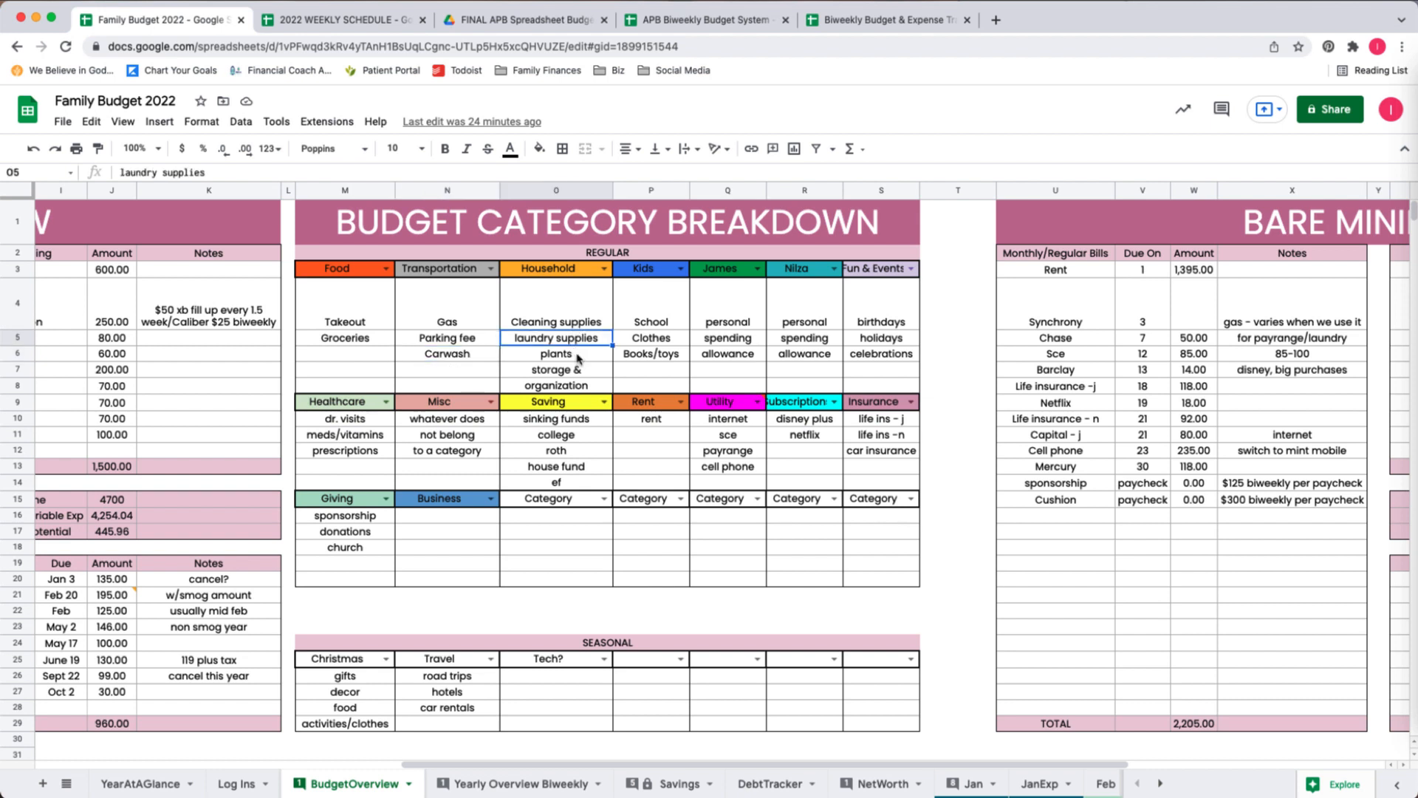
{"action": "left_click", "coordinate": [577, 358]}
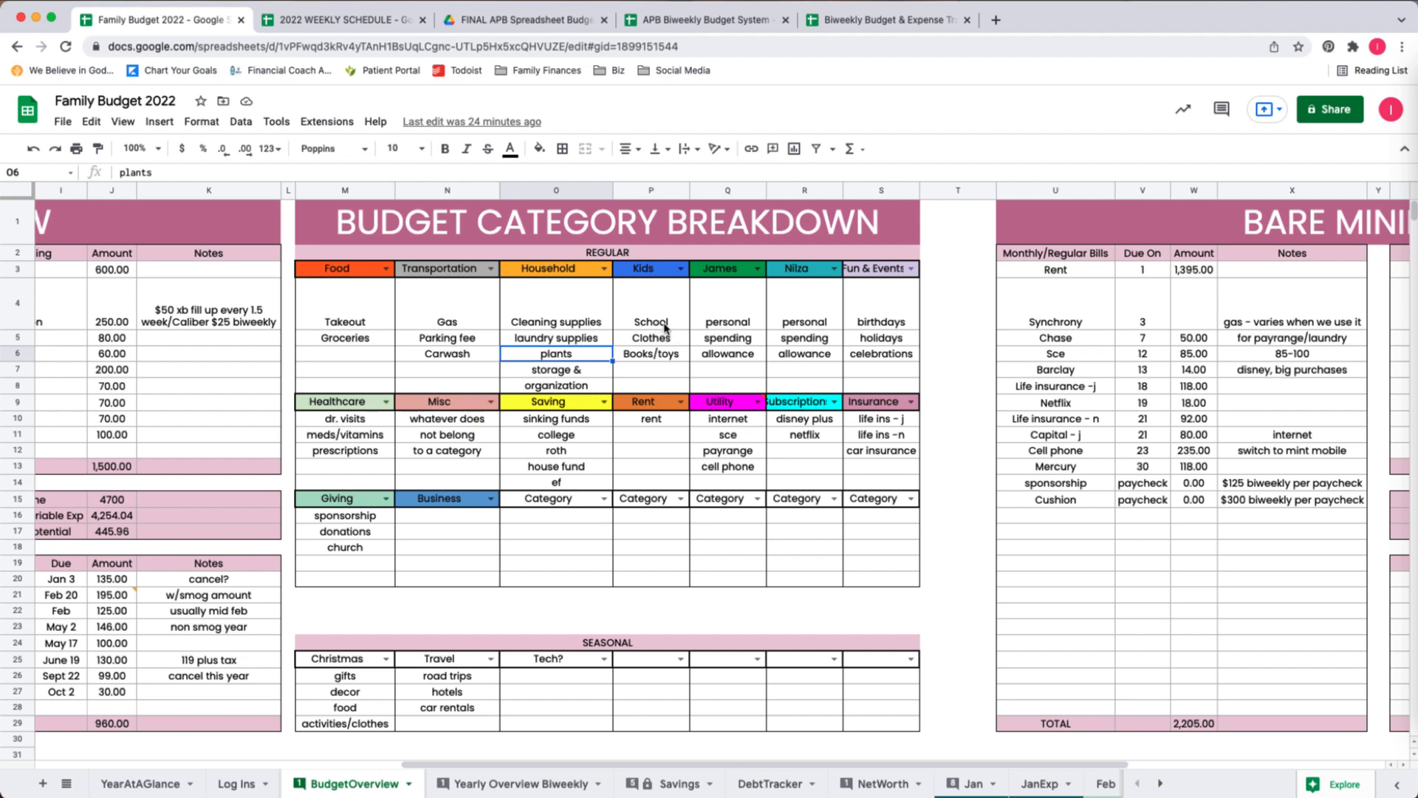
- Add "allowance" below Books/toys in the Kids category of the Budget Category Breakdown
{"action": "left_click", "coordinate": [667, 370]}
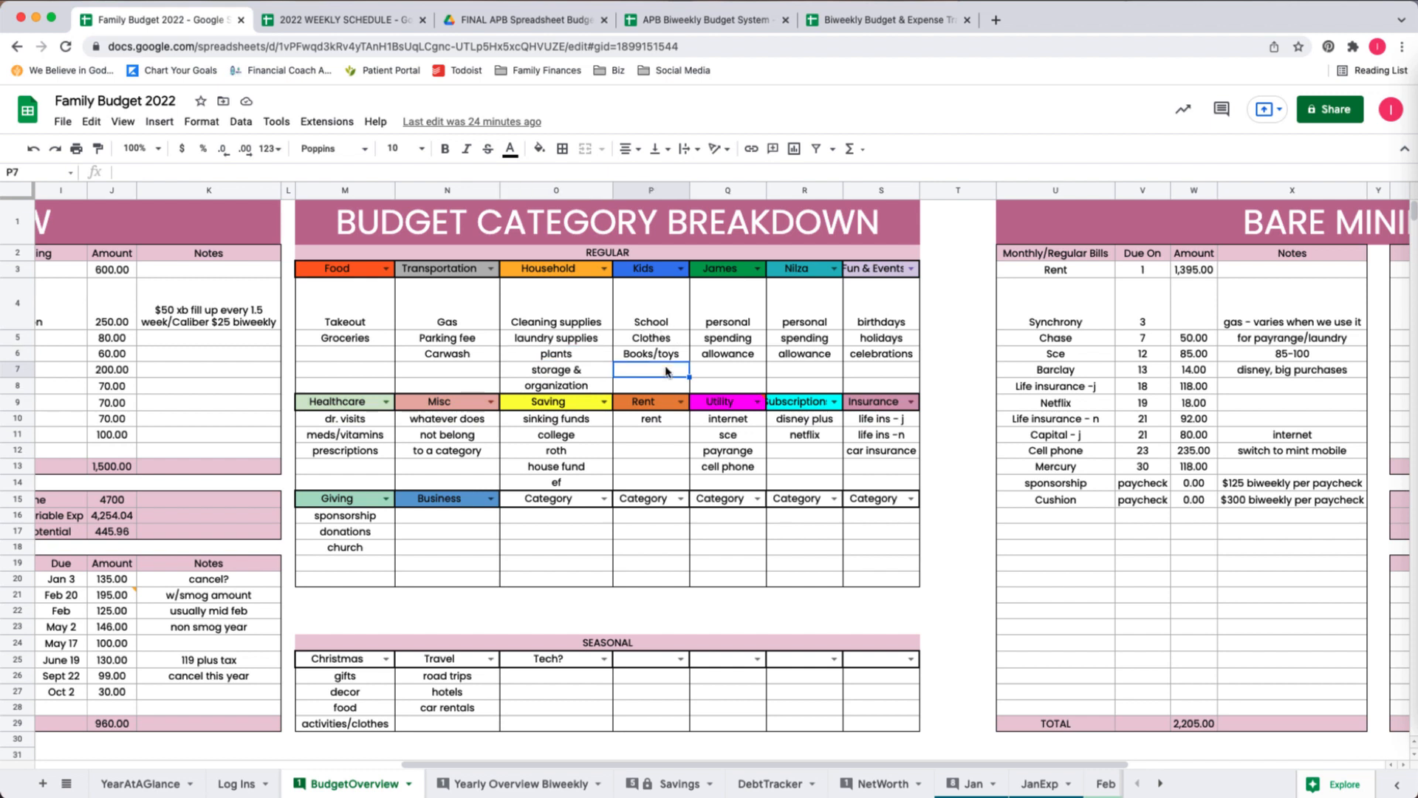
{"action": "type", "text": "allowance"}
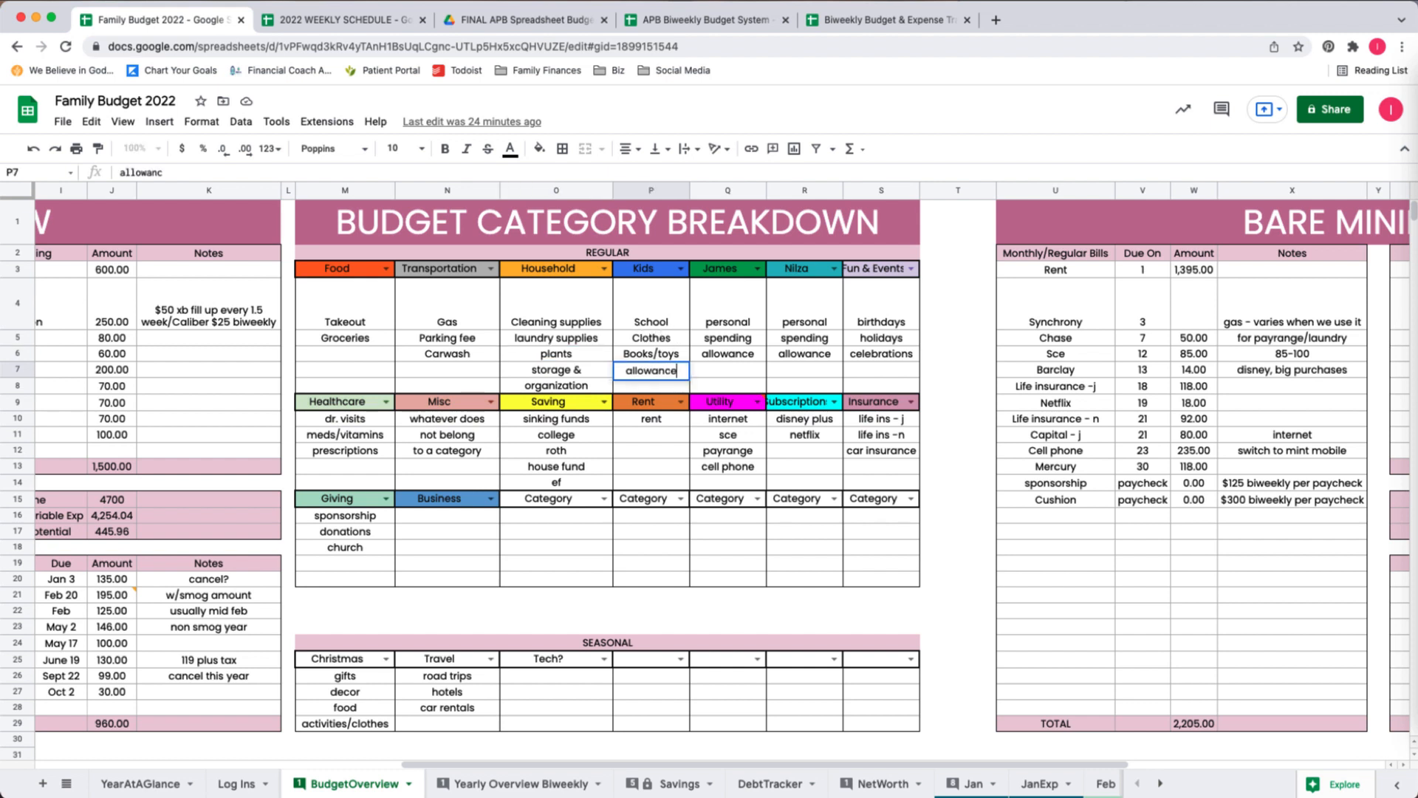
{"action": "key", "text": "Return"}
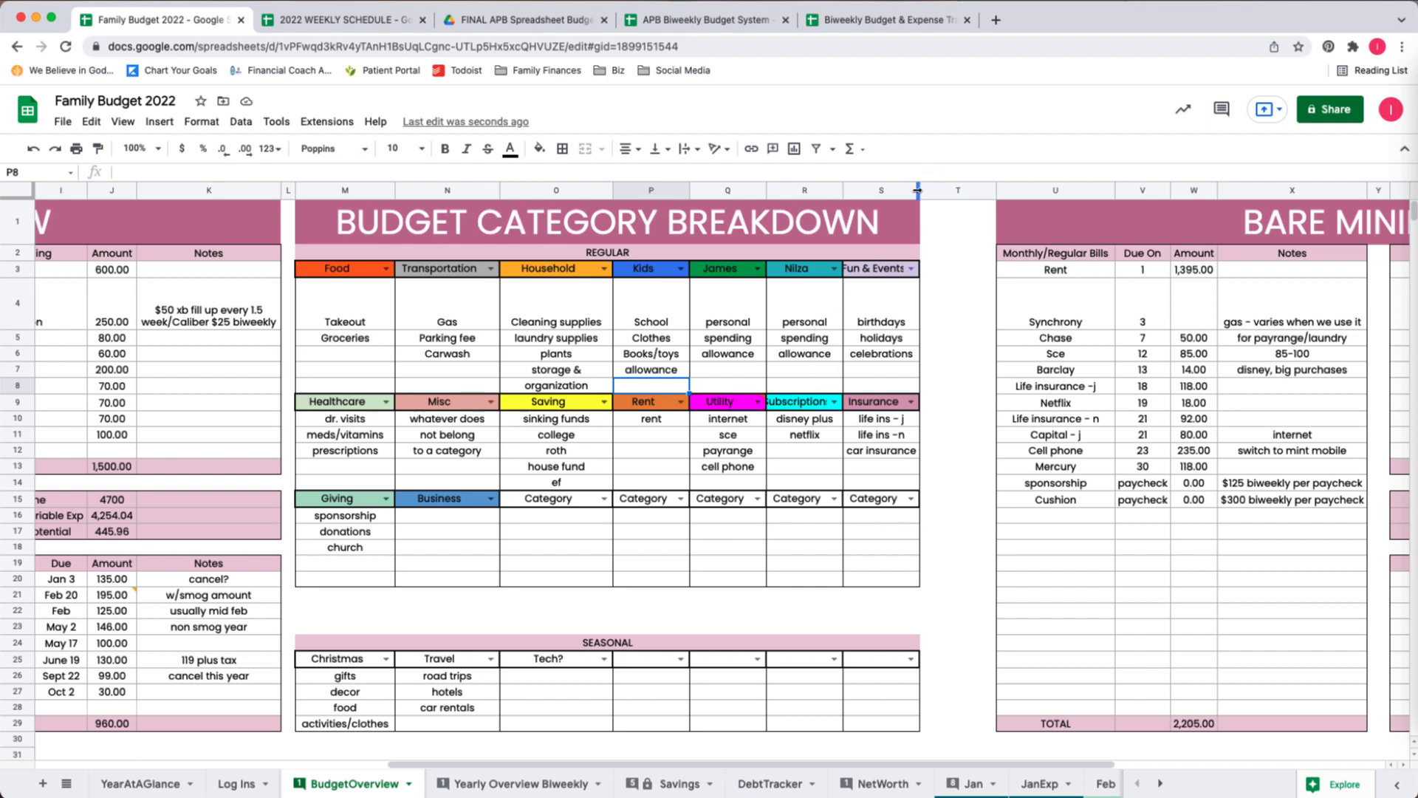
- Widen columns S and R so the Fun & Events and Subscriptions category headings fit fully
{"action": "left_click_drag", "start_coordinate": [917, 190], "coordinate": [929, 191]}
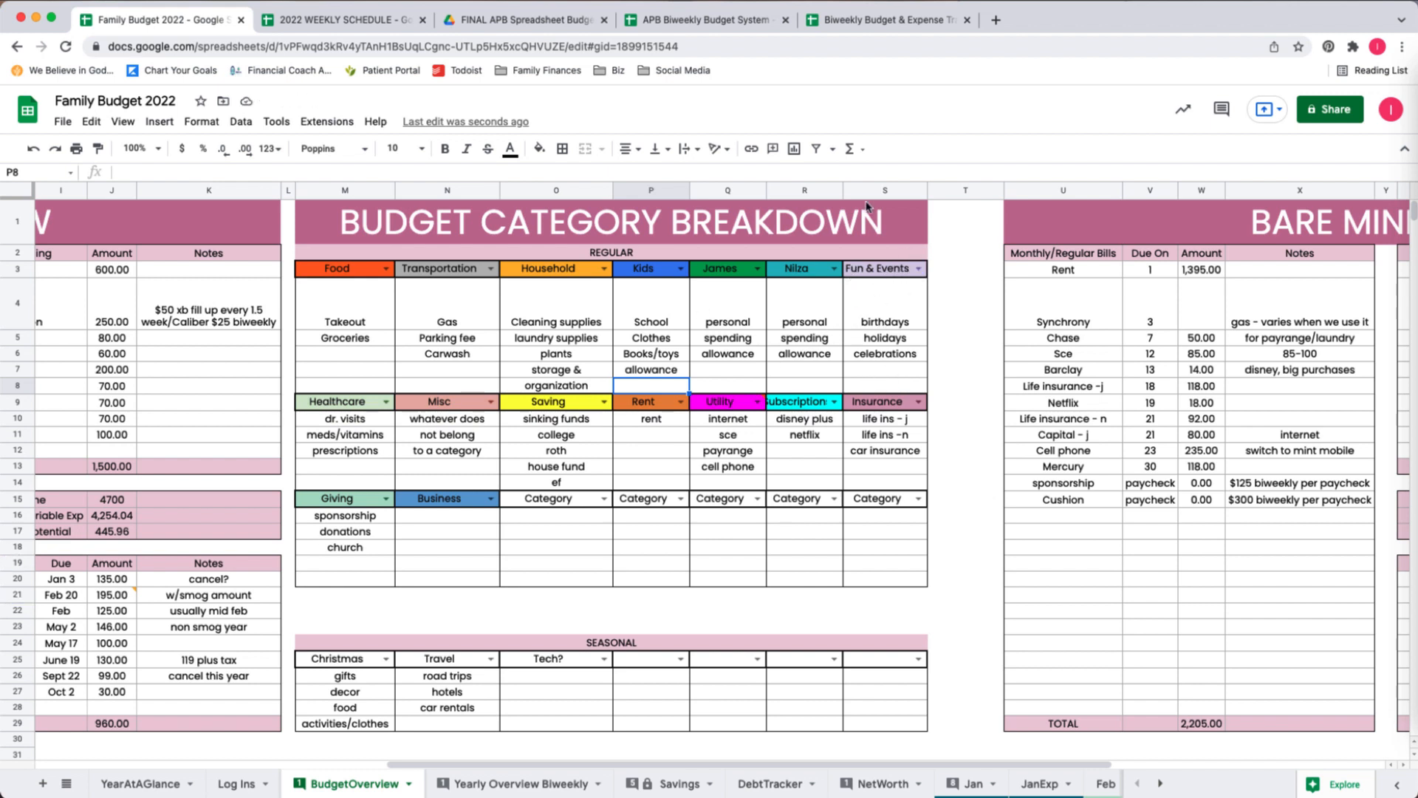
{"action": "left_click", "coordinate": [357, 421]}
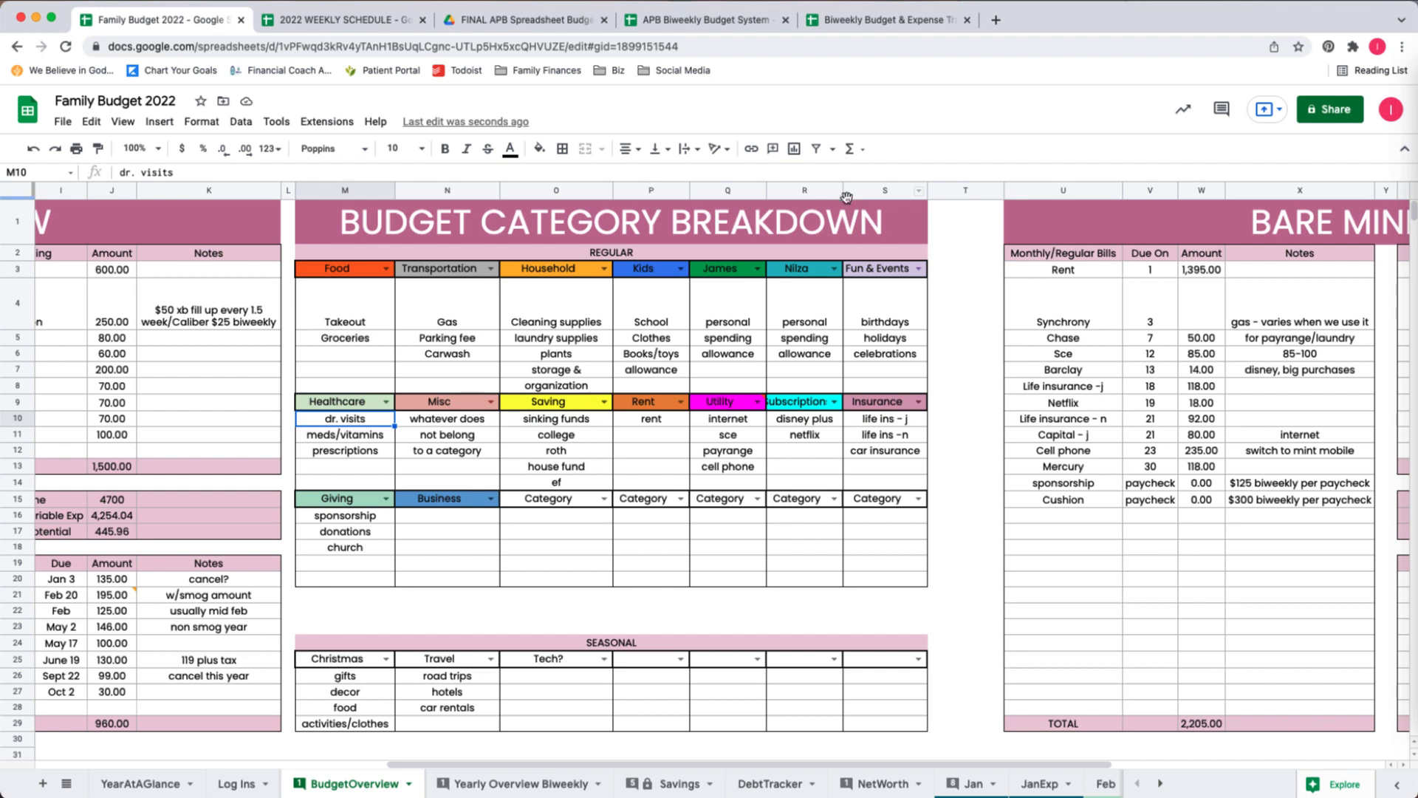
{"action": "left_click_drag", "start_coordinate": [847, 194], "coordinate": [868, 194]}
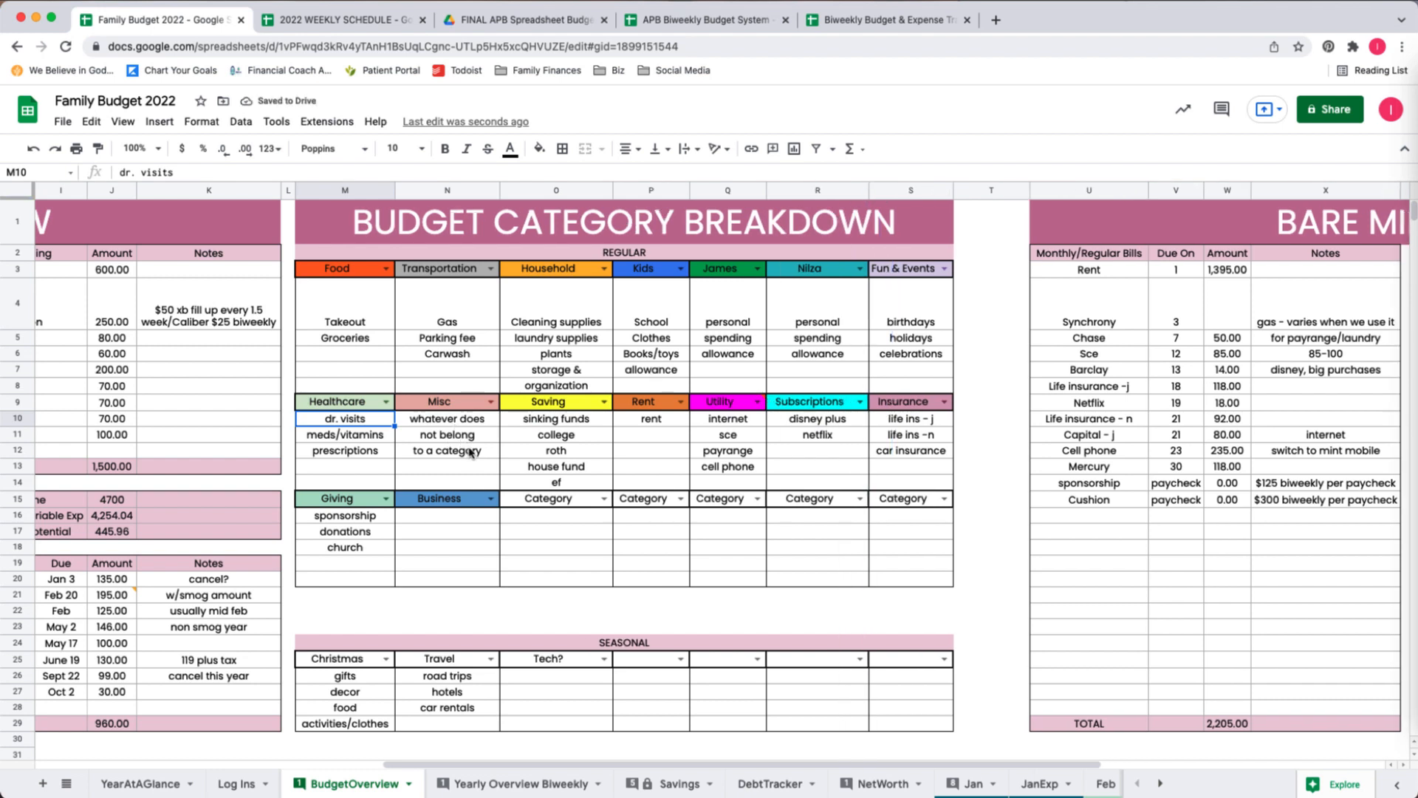
- Review the Misc, Rent and Giving items in the Budget Category Breakdown, from the Misc description to the church entry
{"action": "left_click", "coordinate": [469, 452]}
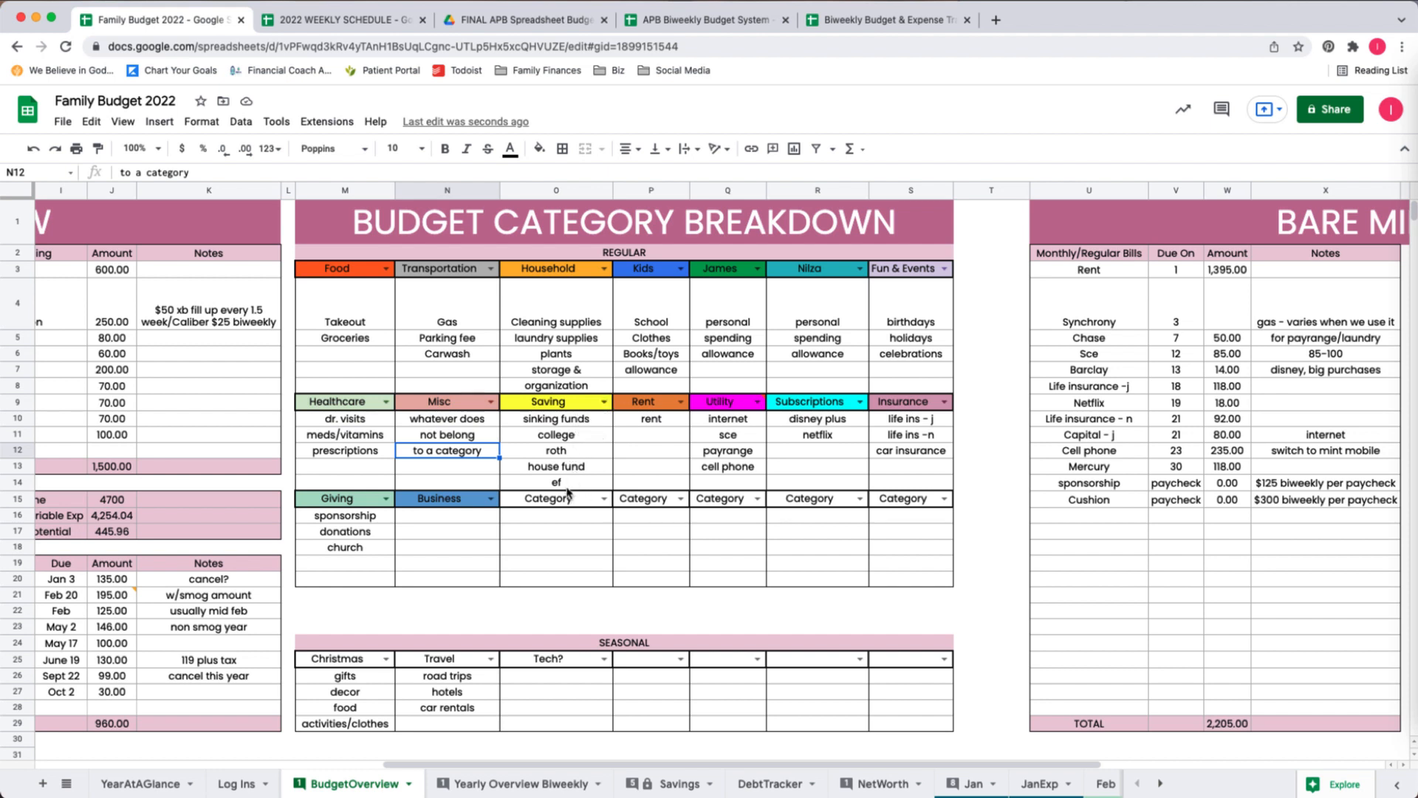
{"action": "left_click", "coordinate": [654, 423]}
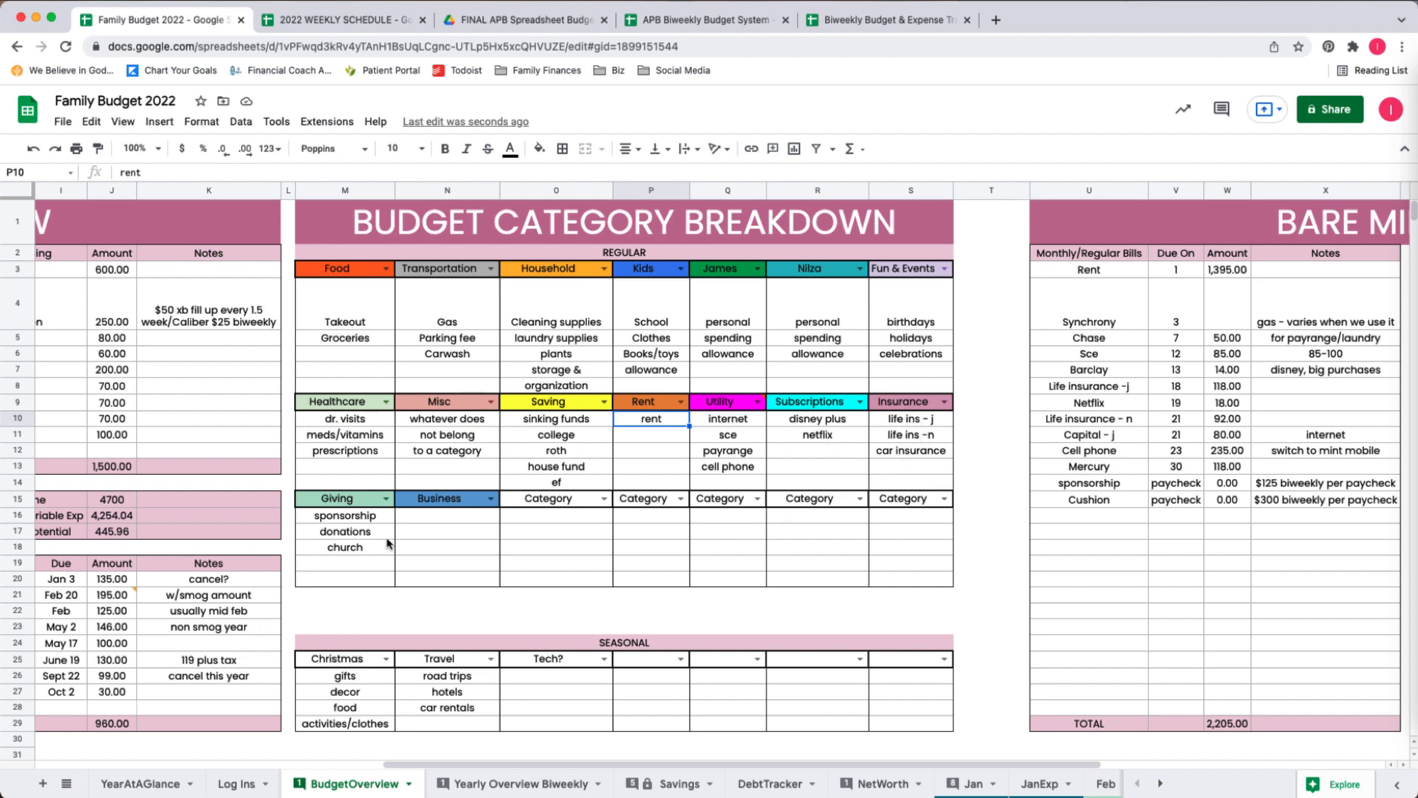
{"action": "left_click", "coordinate": [358, 520]}
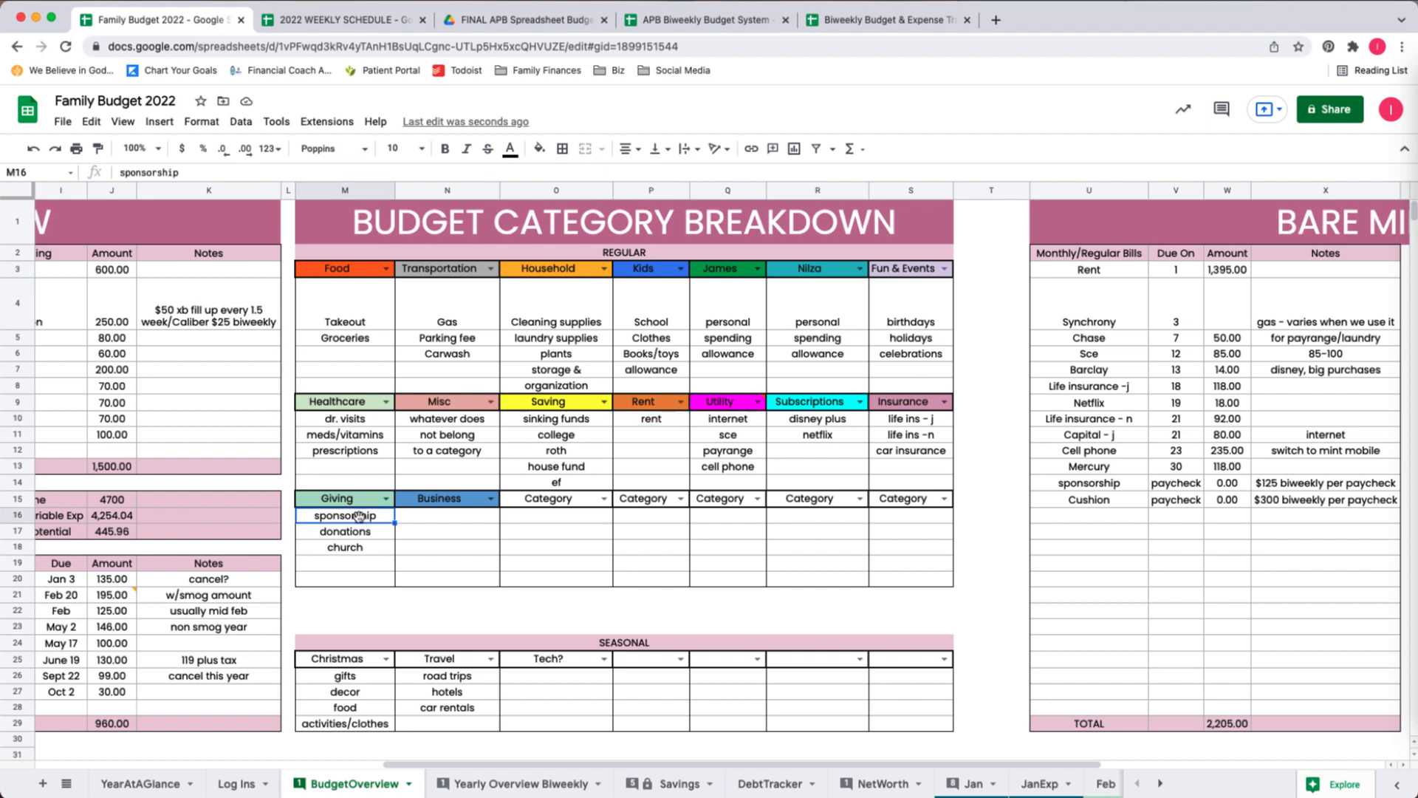
{"action": "left_click", "coordinate": [352, 550]}
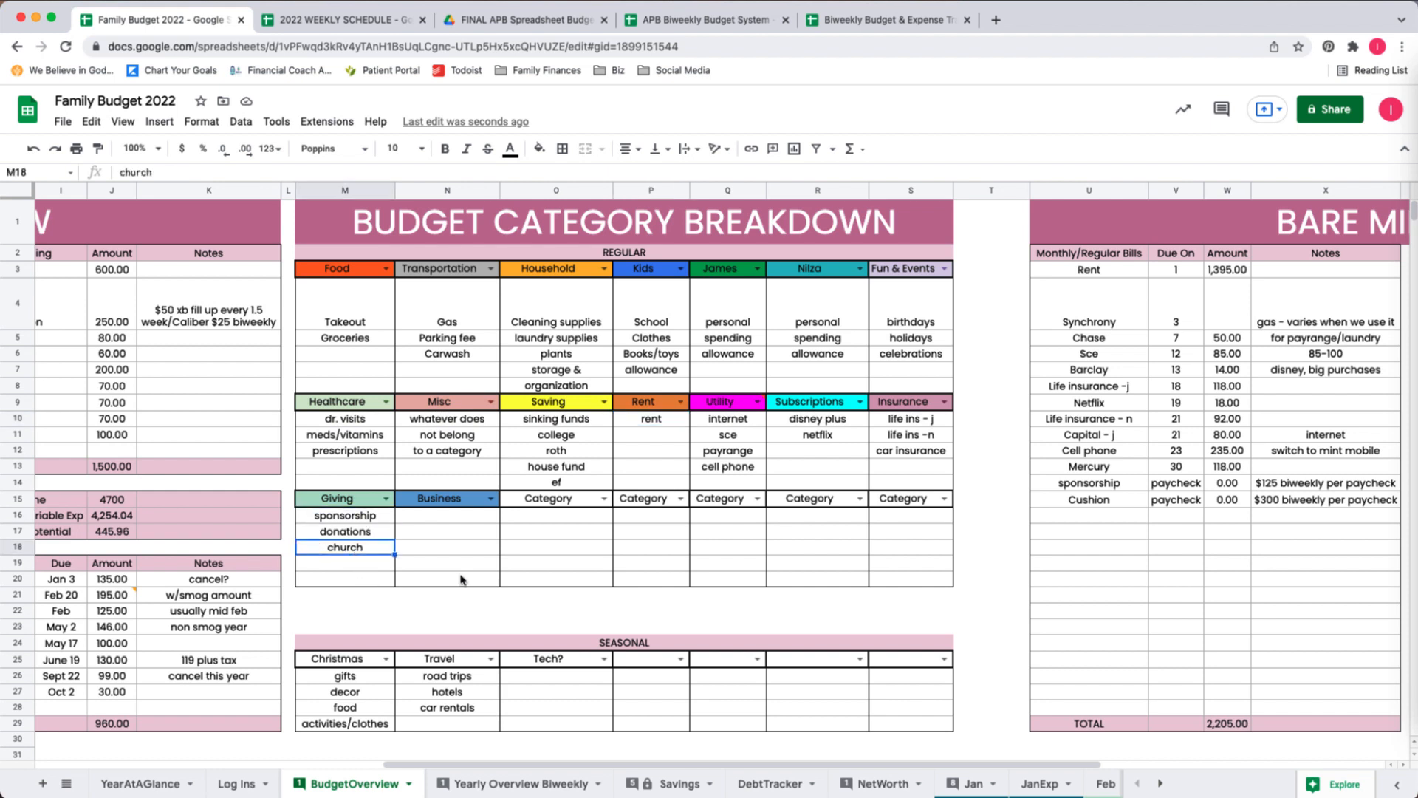
- Review the Christmas and Travel categories and their items in the Seasonal section of the Budget Category Breakdown
{"action": "scroll", "coordinate": [562, 576], "scroll_direction": "down", "scroll_amount": 2}
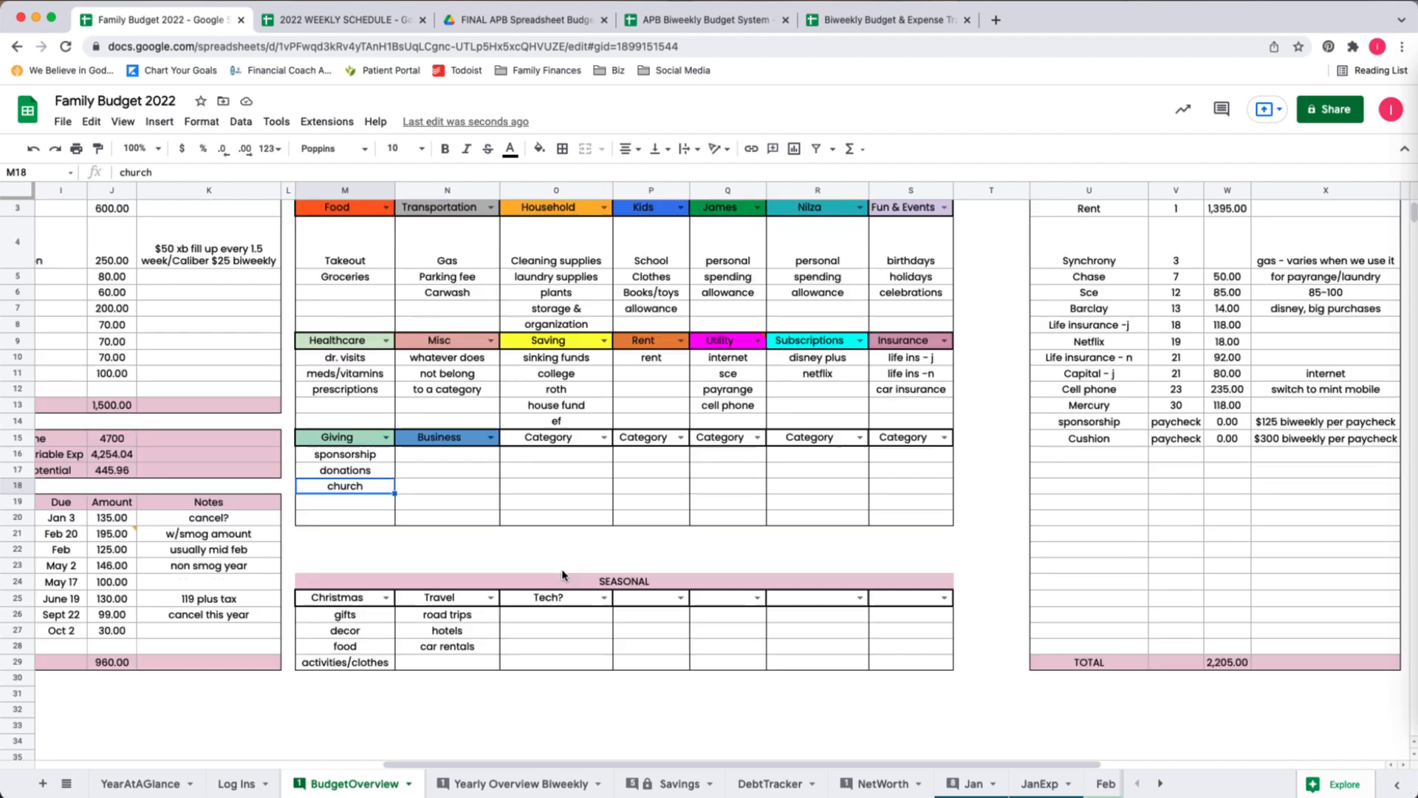
{"action": "left_click", "coordinate": [336, 603]}
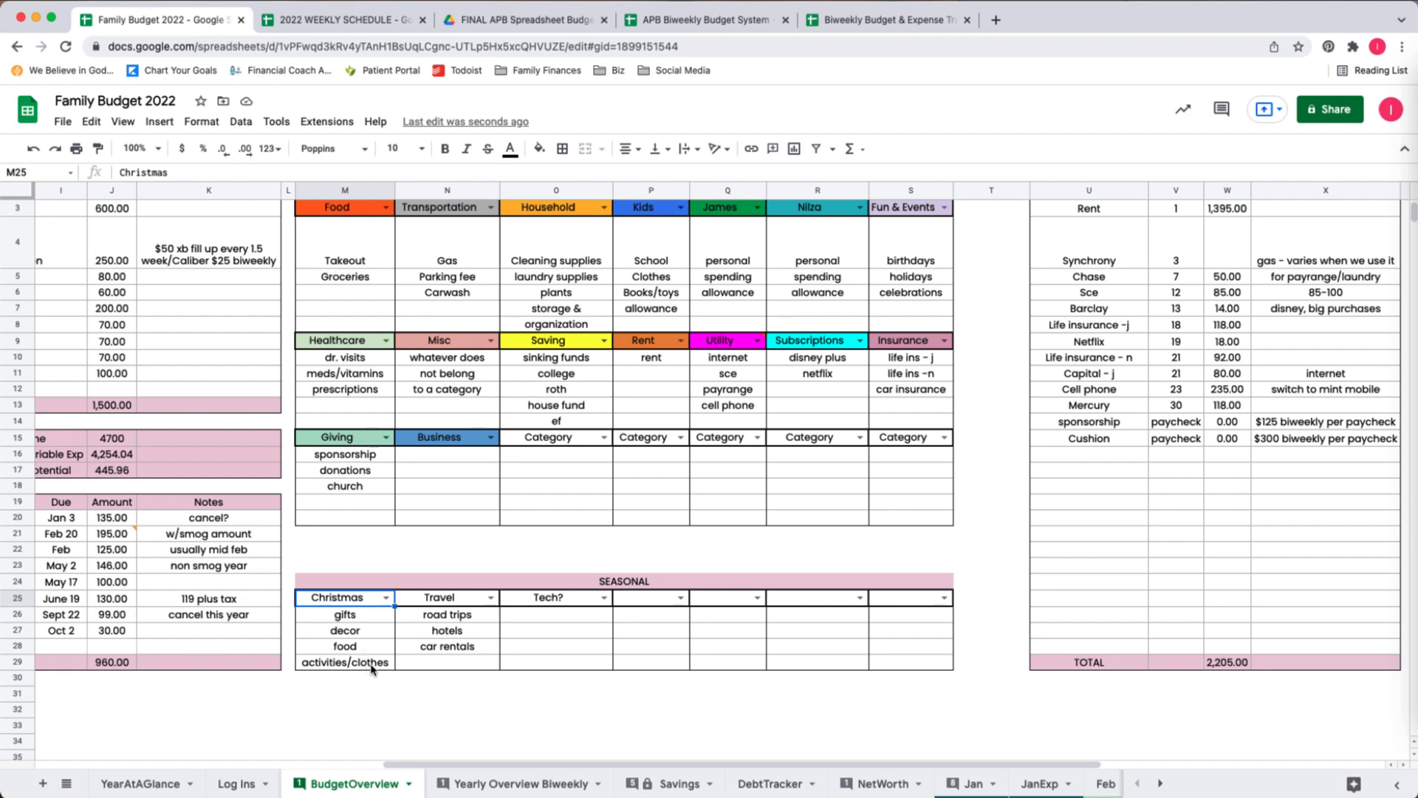
{"action": "left_click", "coordinate": [439, 602]}
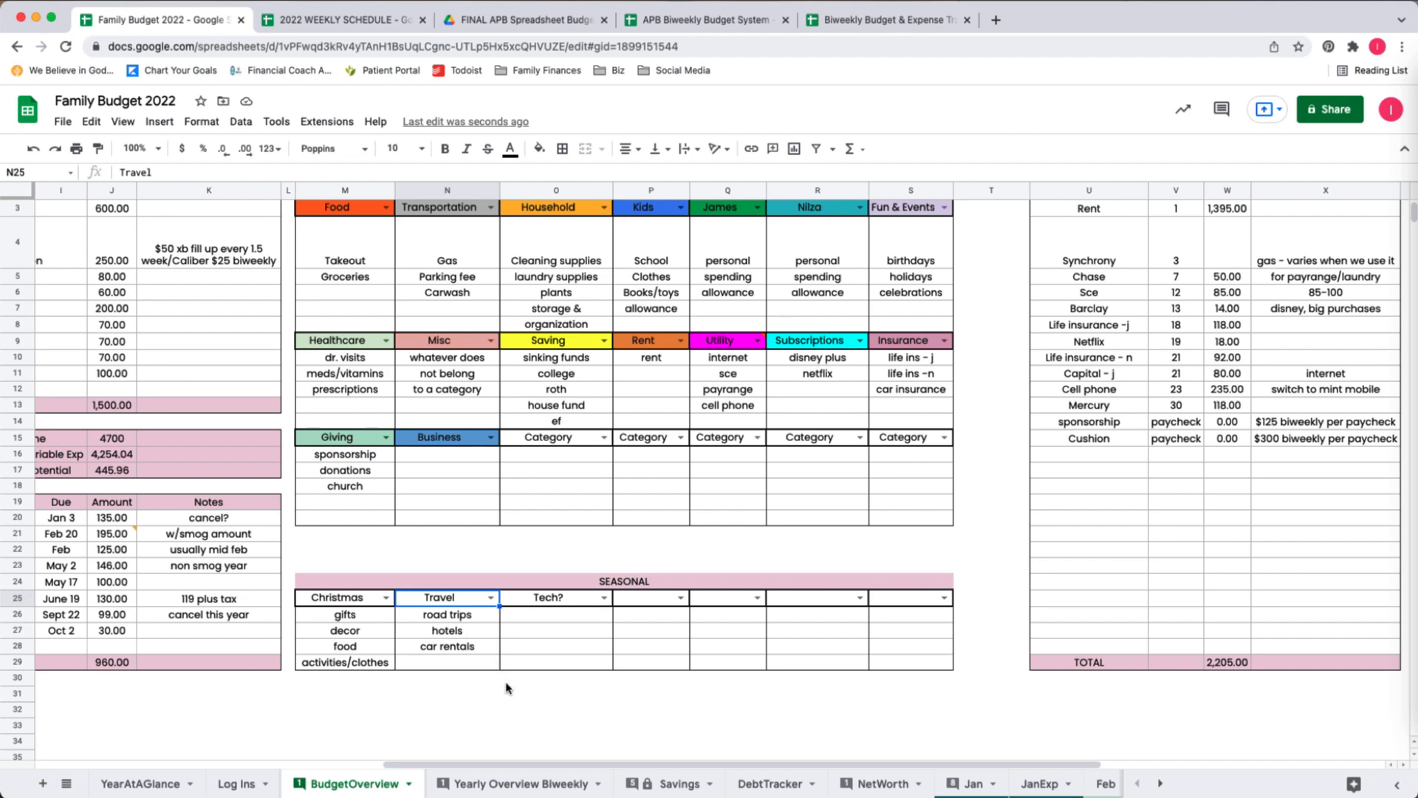
- Compare the Bare Minimum table's variable spending total with the variable spending total in the regular Budget Overview
{"action": "scroll", "coordinate": [484, 713], "scroll_direction": "up", "scroll_amount": 3}
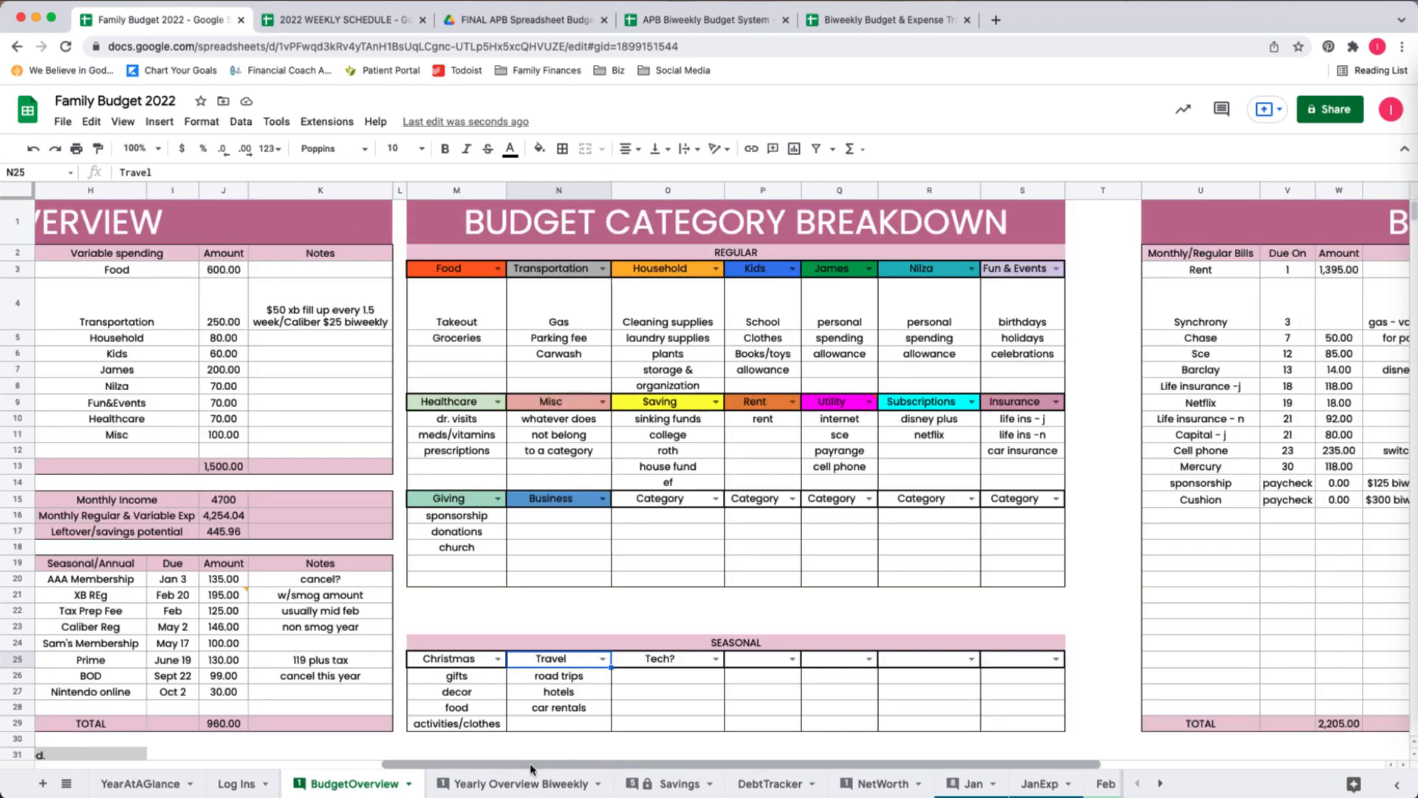
{"action": "left_click_drag", "start_coordinate": [536, 764], "coordinate": [812, 782]}
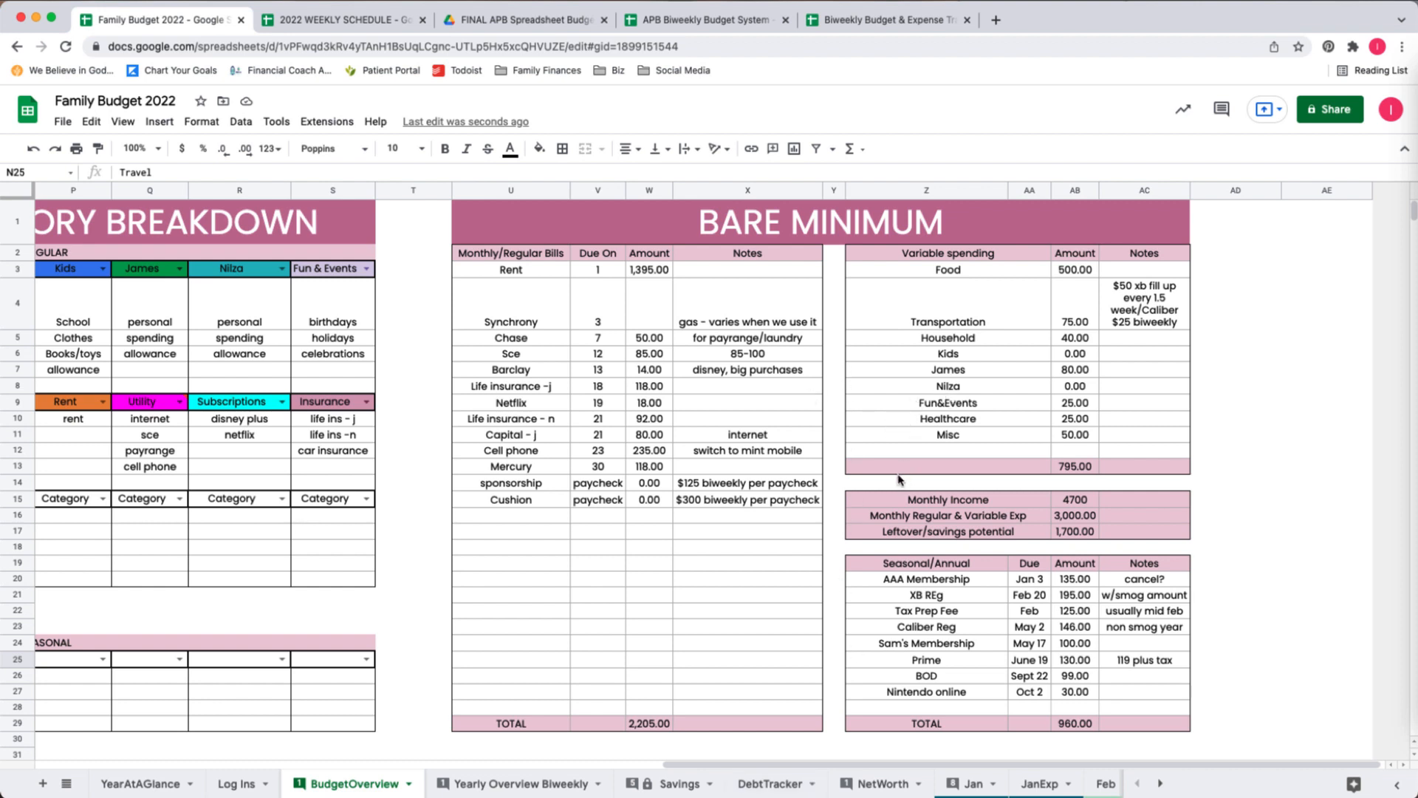
{"action": "left_click", "coordinate": [1066, 469]}
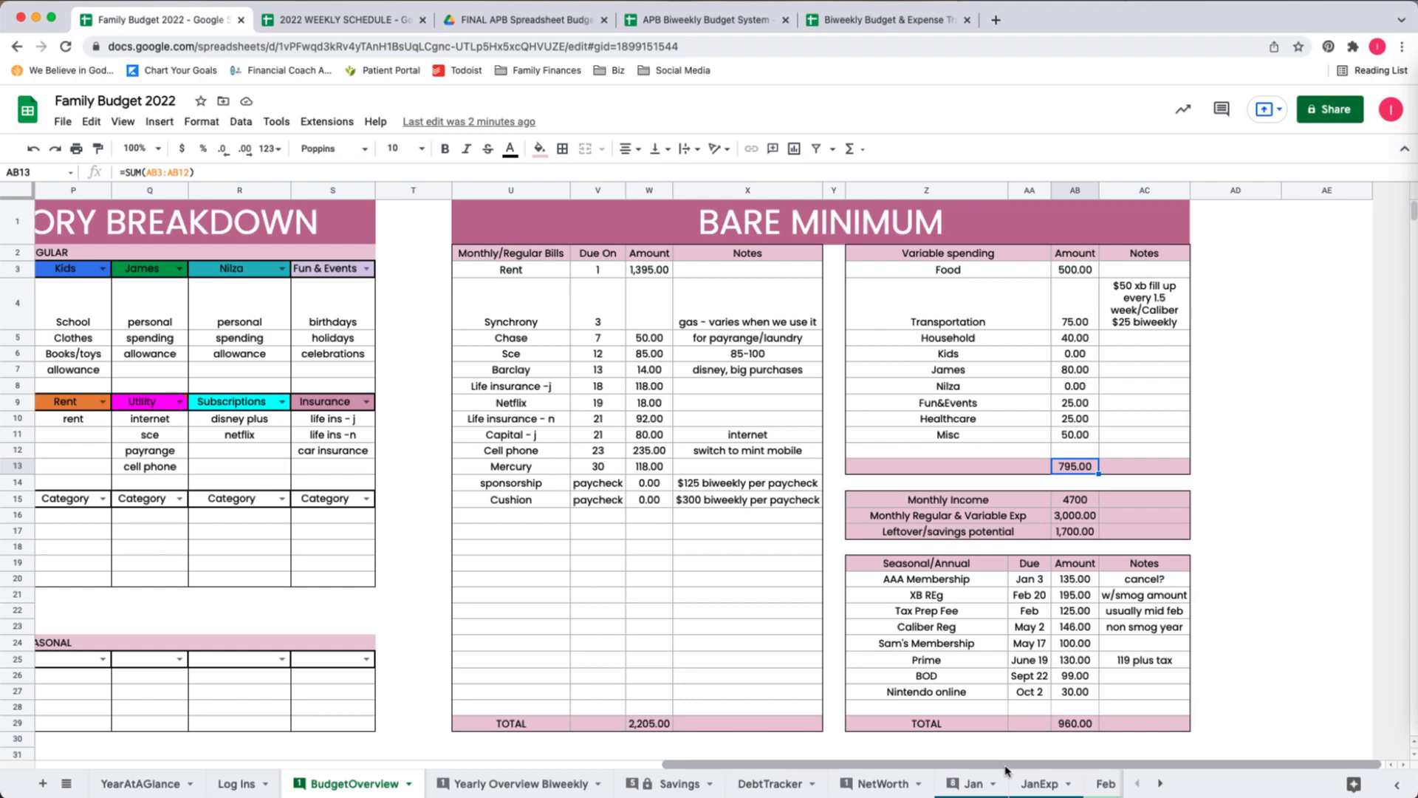
{"action": "left_click_drag", "start_coordinate": [996, 763], "coordinate": [614, 763]}
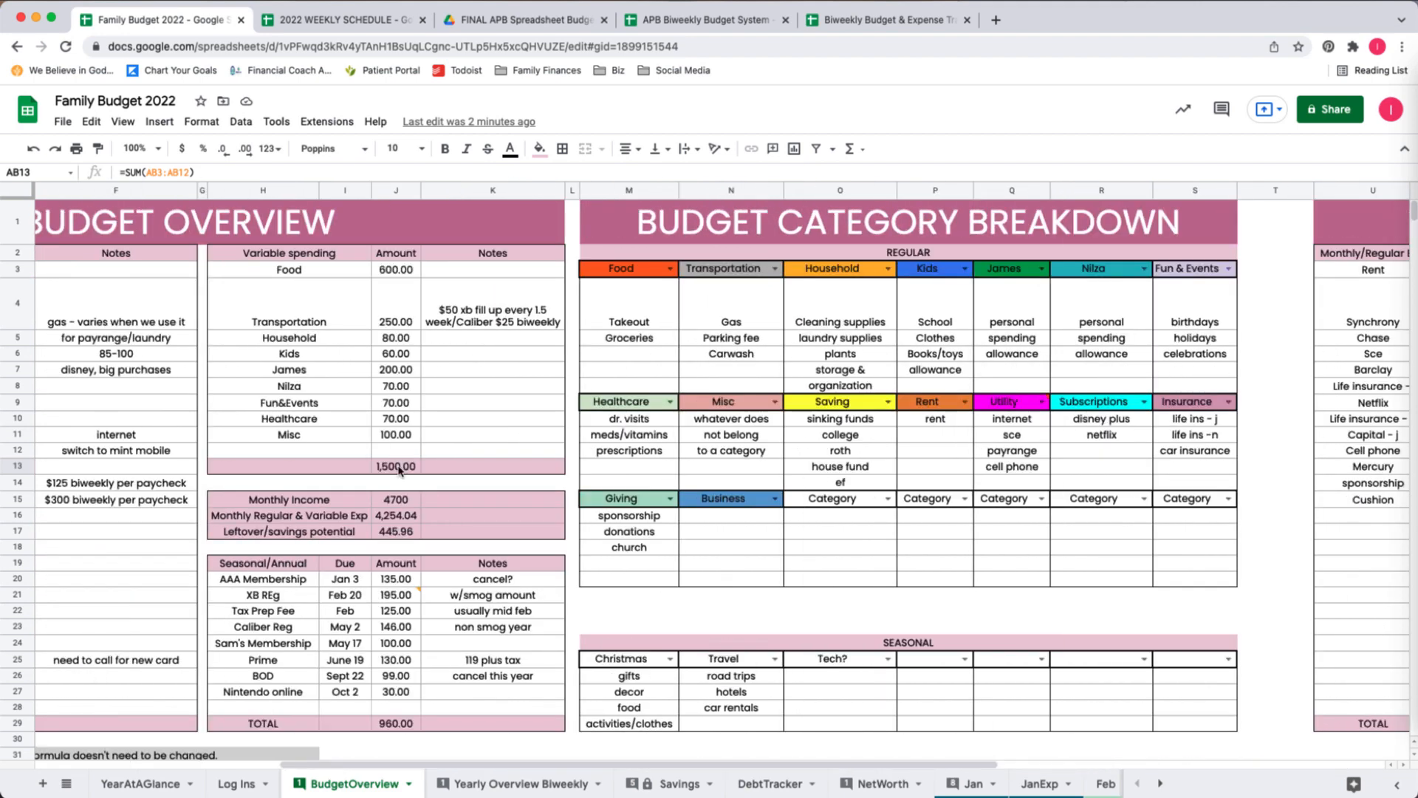
{"action": "scroll", "coordinate": [738, 517], "scroll_direction": "right", "scroll_amount": 10}
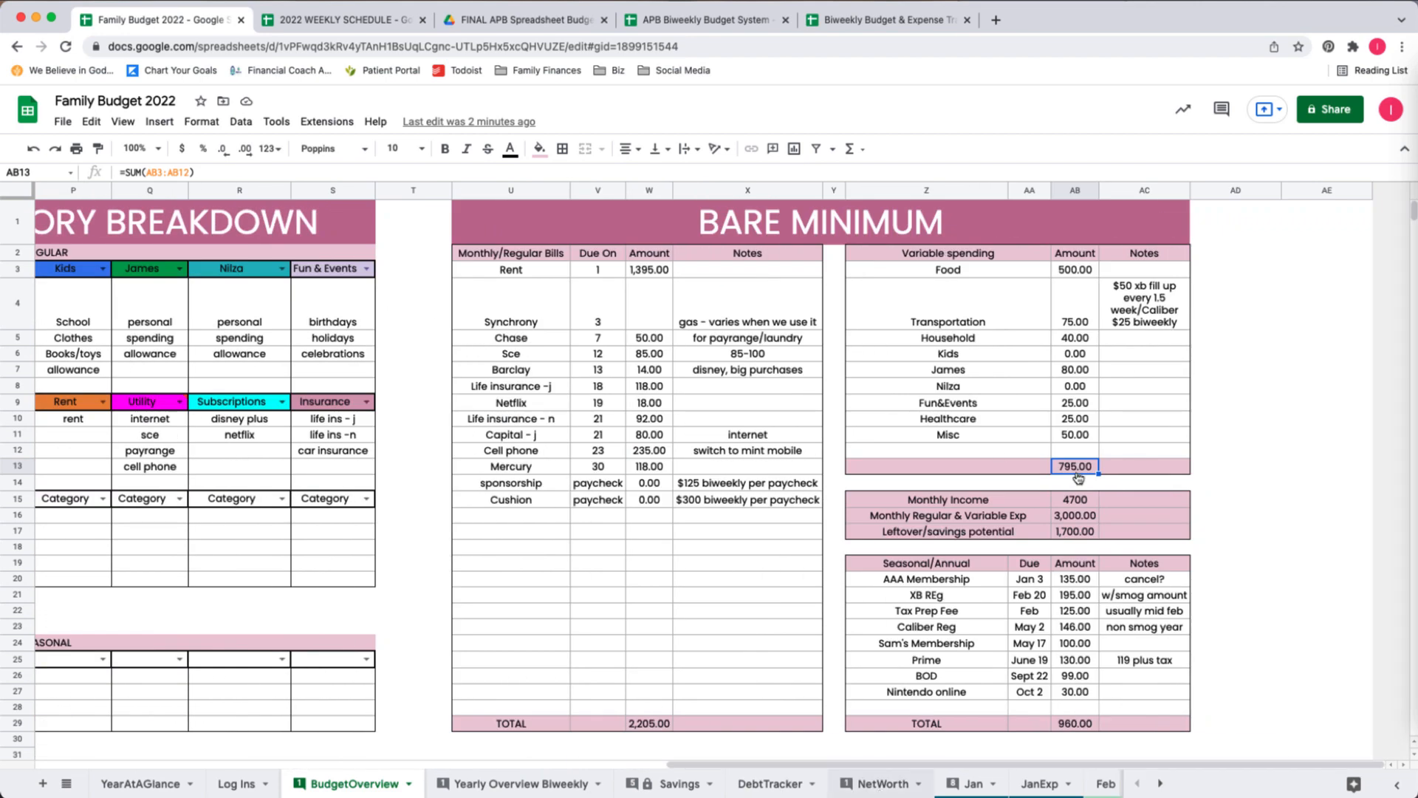
- Review the Bare Minimum variable spending amounts for Transportation and for the two family members' personal categories
{"action": "left_click", "coordinate": [1068, 306]}
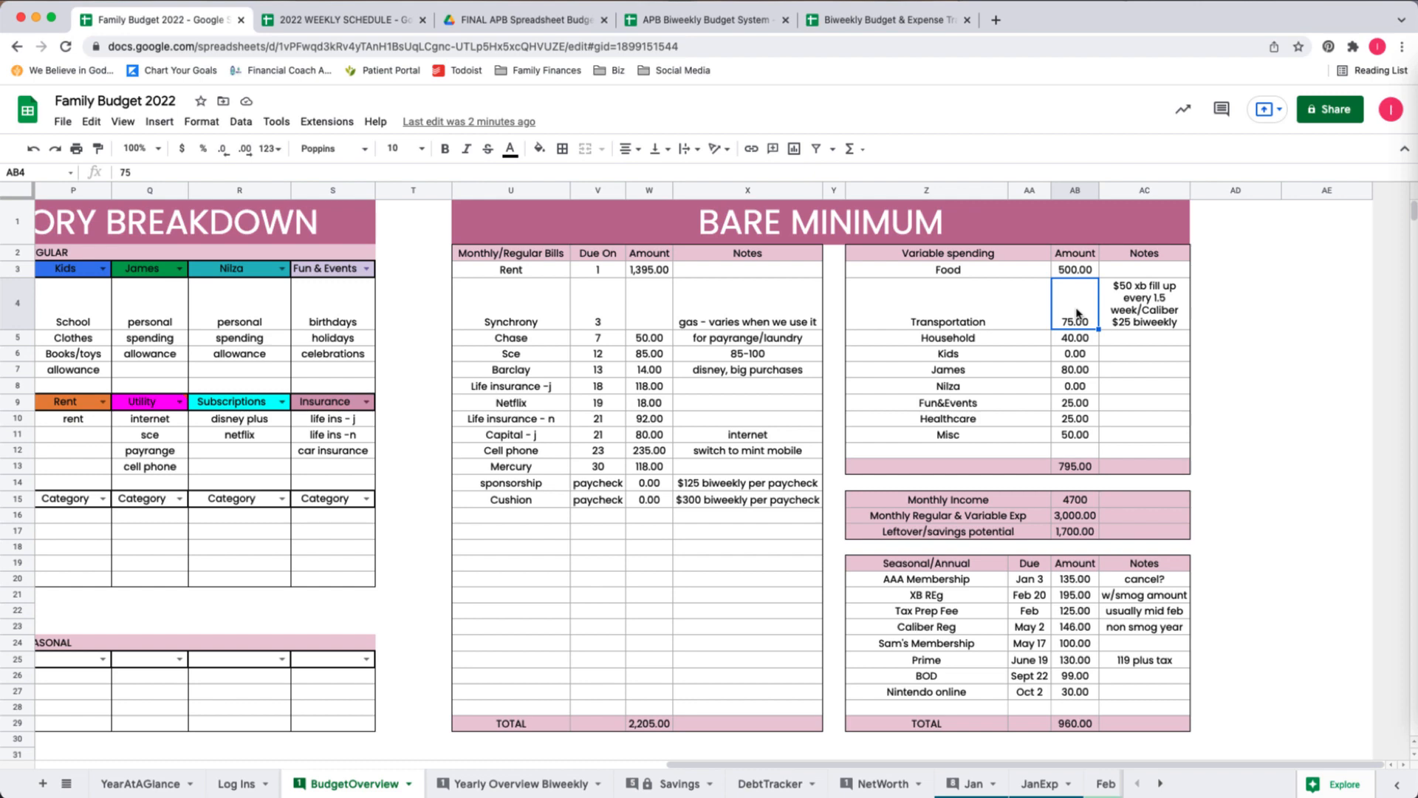
{"action": "scroll", "coordinate": [930, 770], "scroll_direction": "left", "scroll_amount": 3}
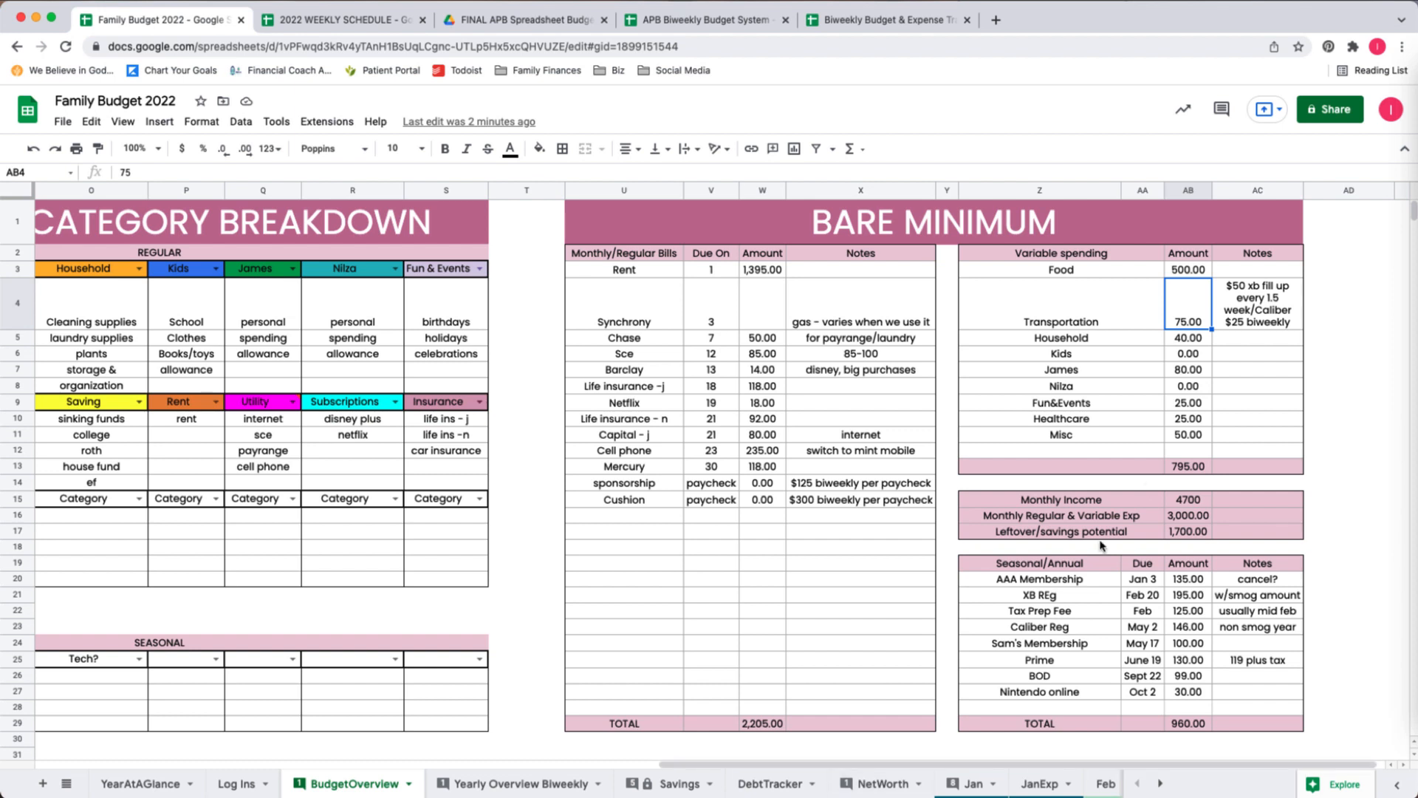
{"action": "left_click", "coordinate": [1192, 388]}
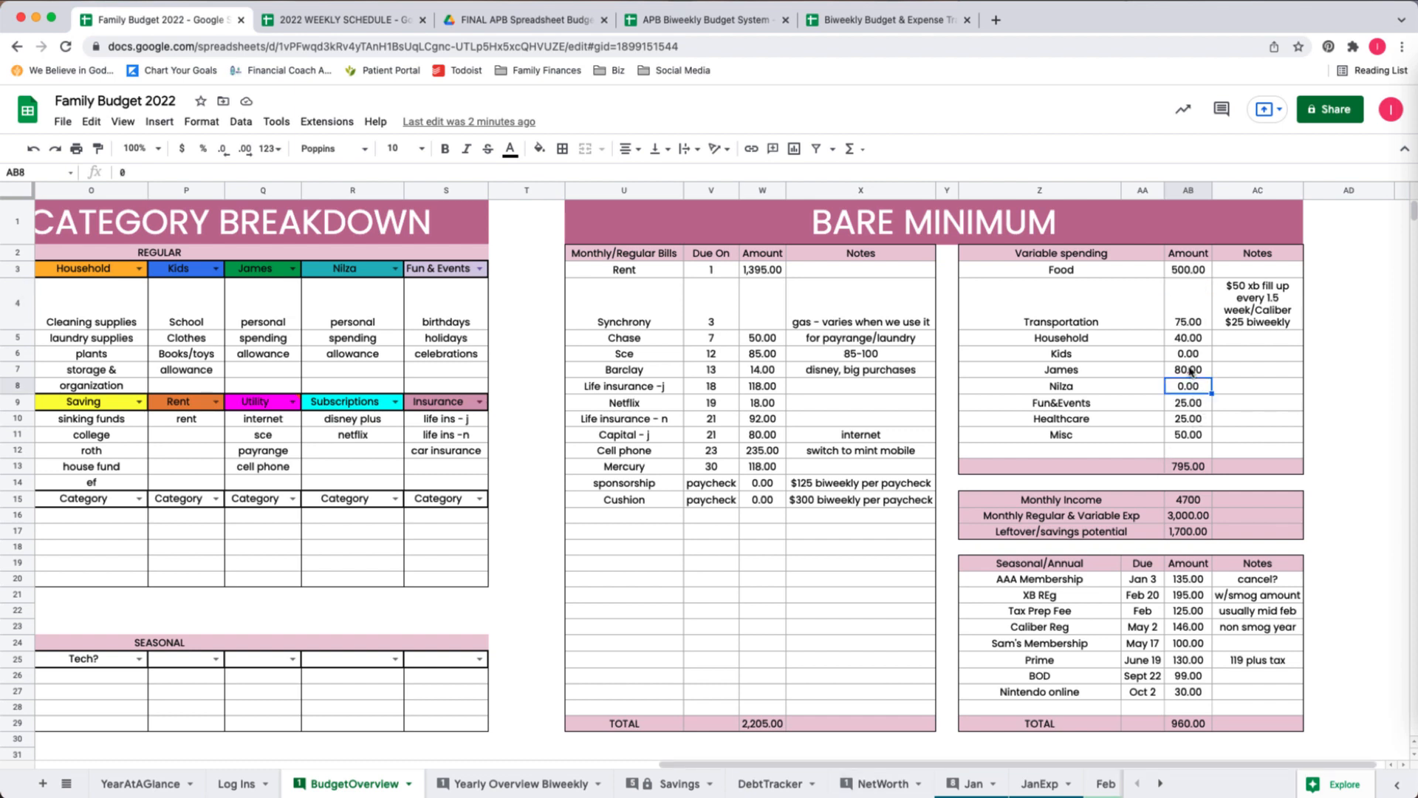
{"action": "left_click", "coordinate": [1191, 370]}
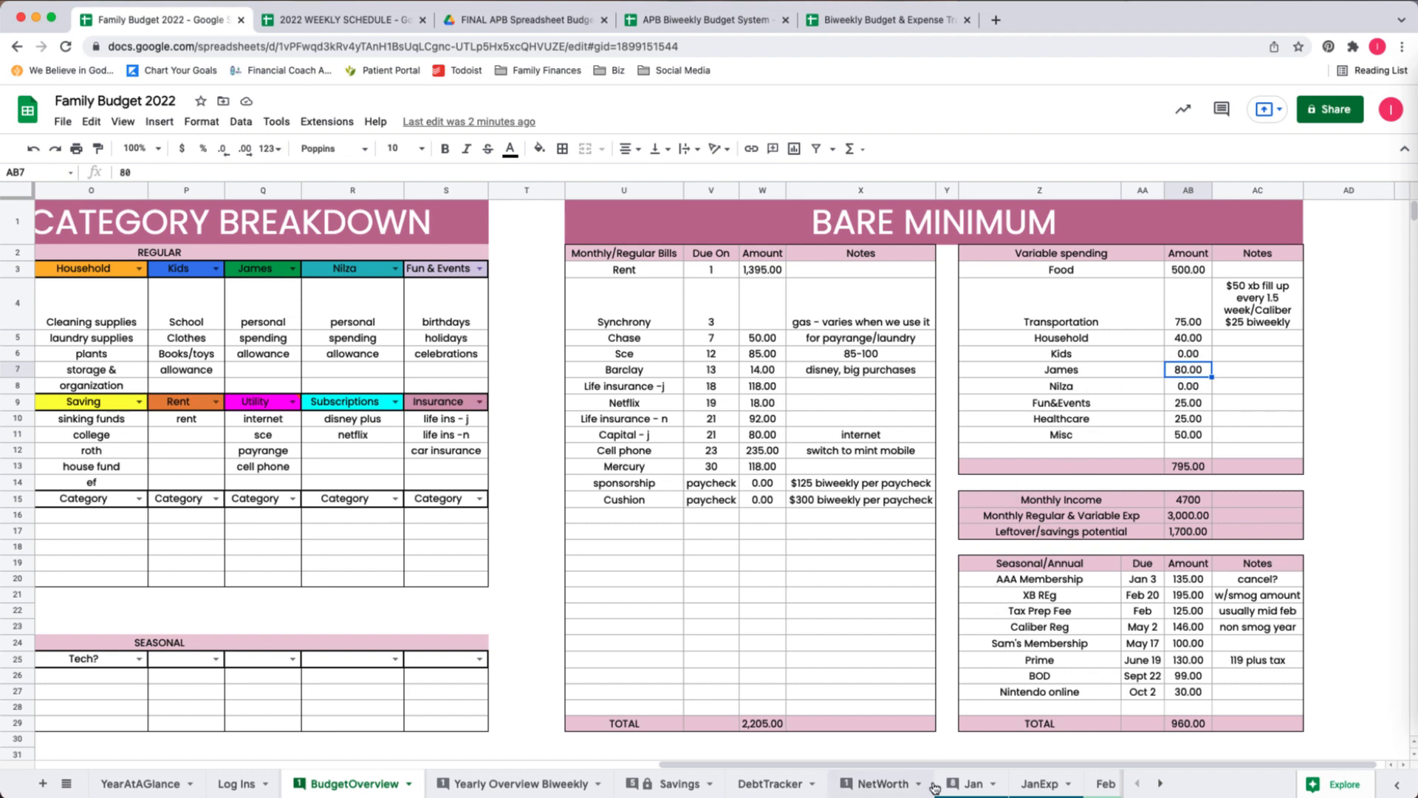
{"action": "left_click_drag", "start_coordinate": [940, 765], "coordinate": [924, 772]}
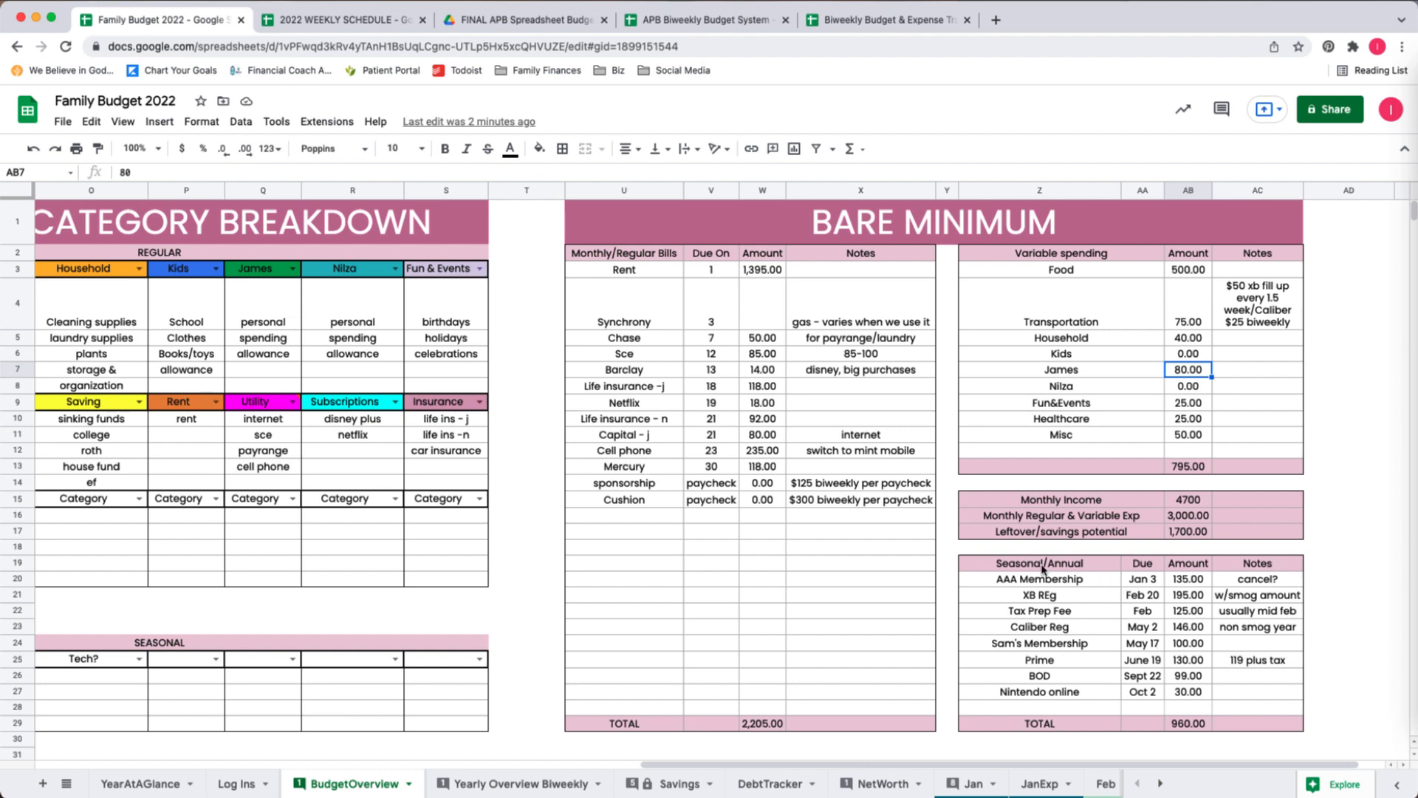
- Examine the Bare Minimum section's monthly income, variable spending total and monthly bills total
{"action": "left_click", "coordinate": [1186, 500]}
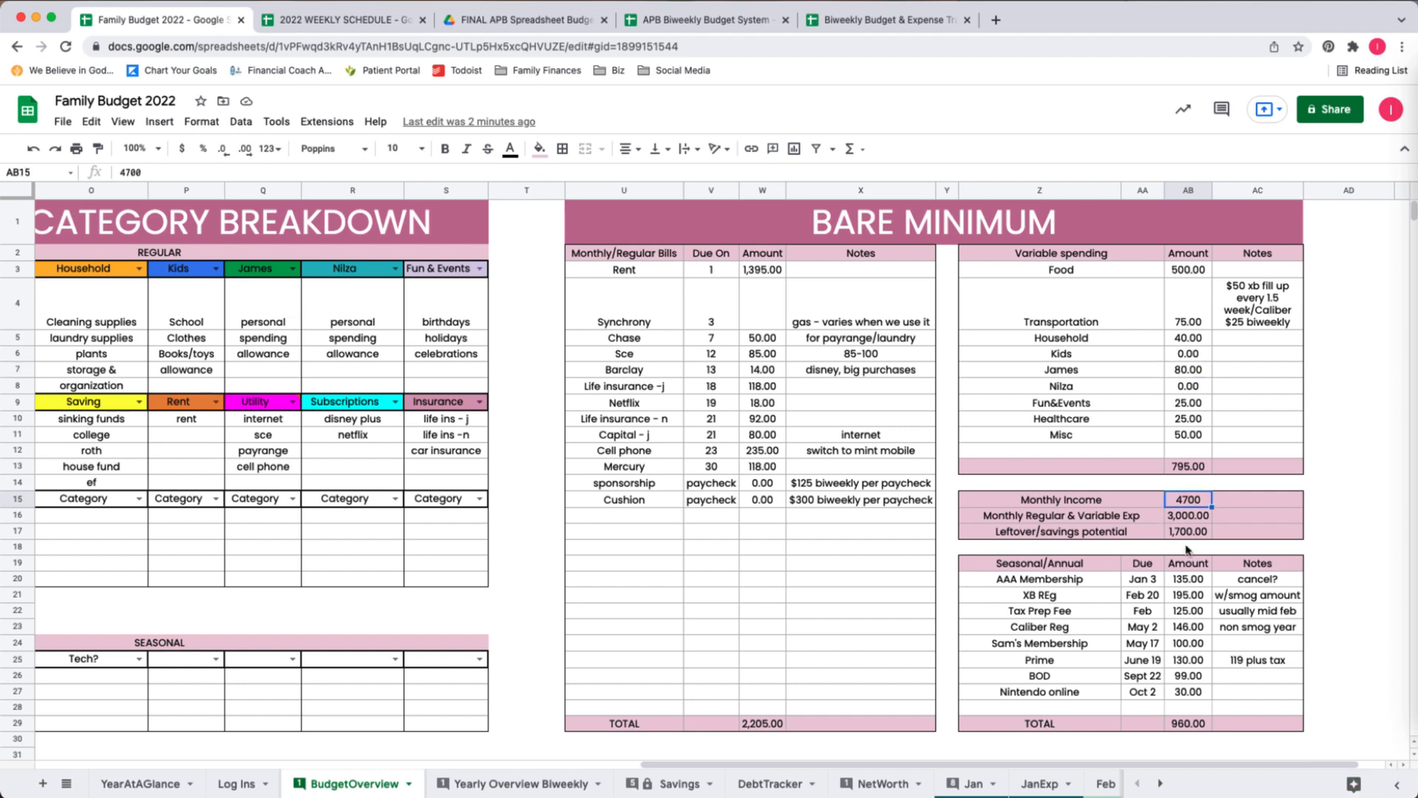
{"action": "left_click", "coordinate": [1196, 468]}
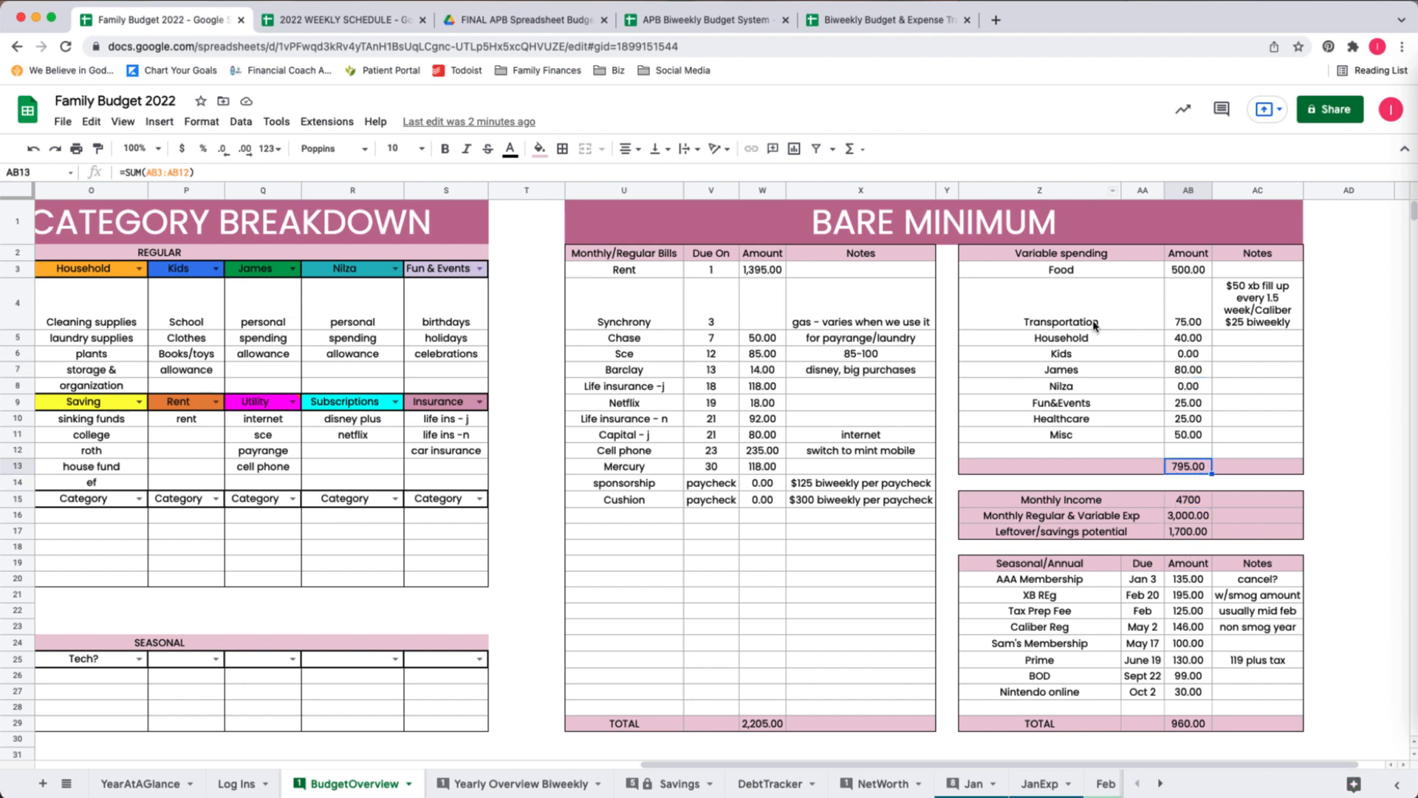
{"action": "left_click", "coordinate": [764, 725]}
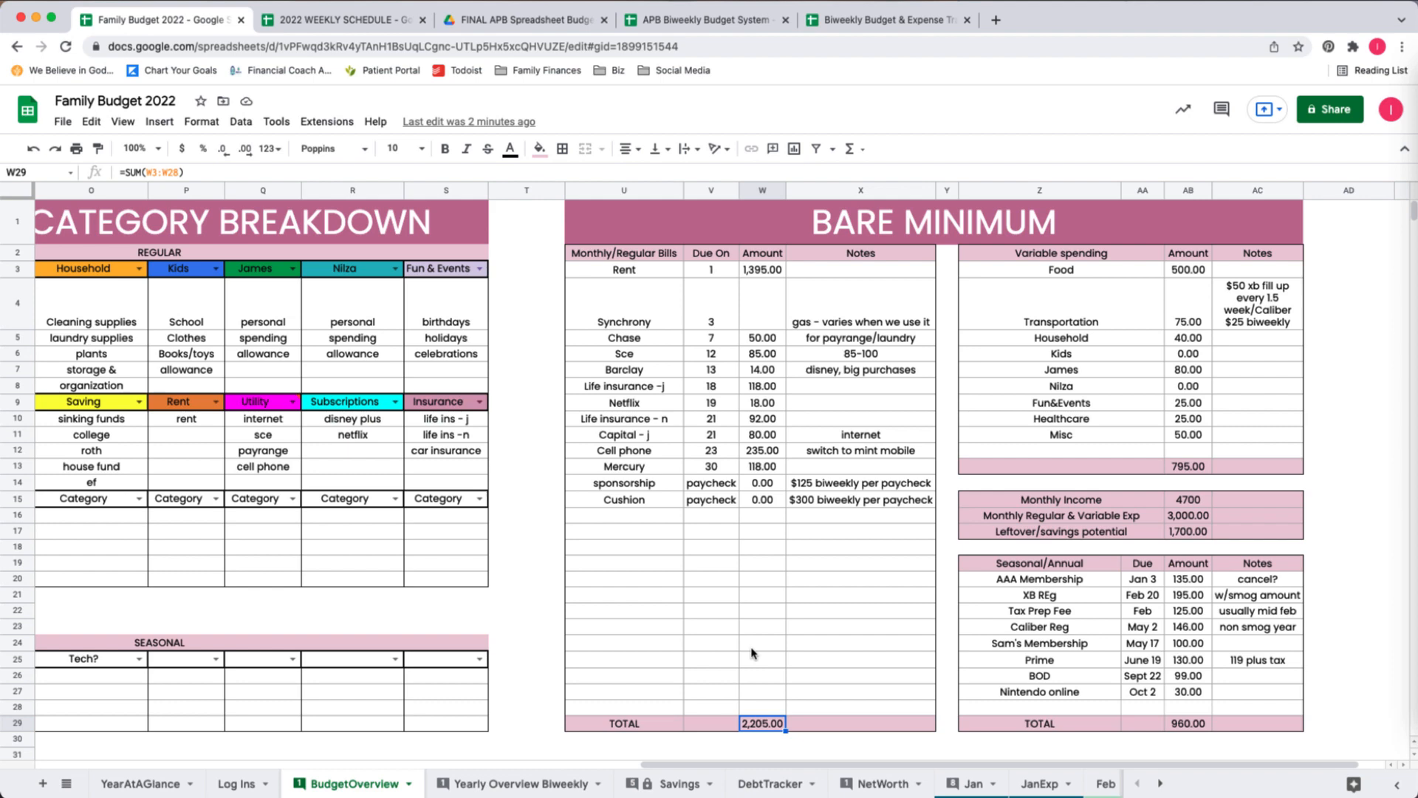
- Check the Emergency savings goal in the Savings tracker, and return to the main Budget Overview tables on the BudgetOverview sheet
{"action": "left_click", "coordinate": [678, 785]}
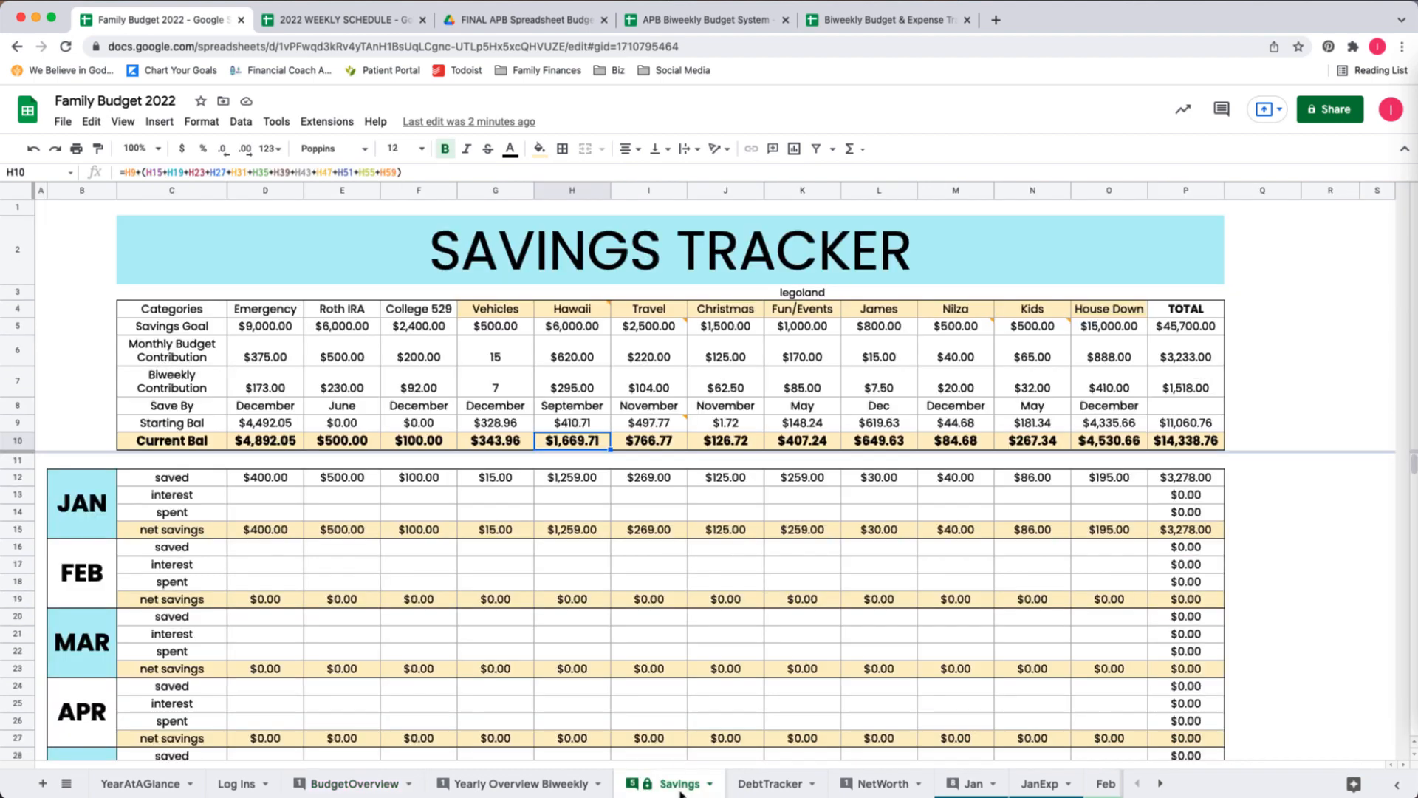
{"action": "left_click", "coordinate": [276, 331]}
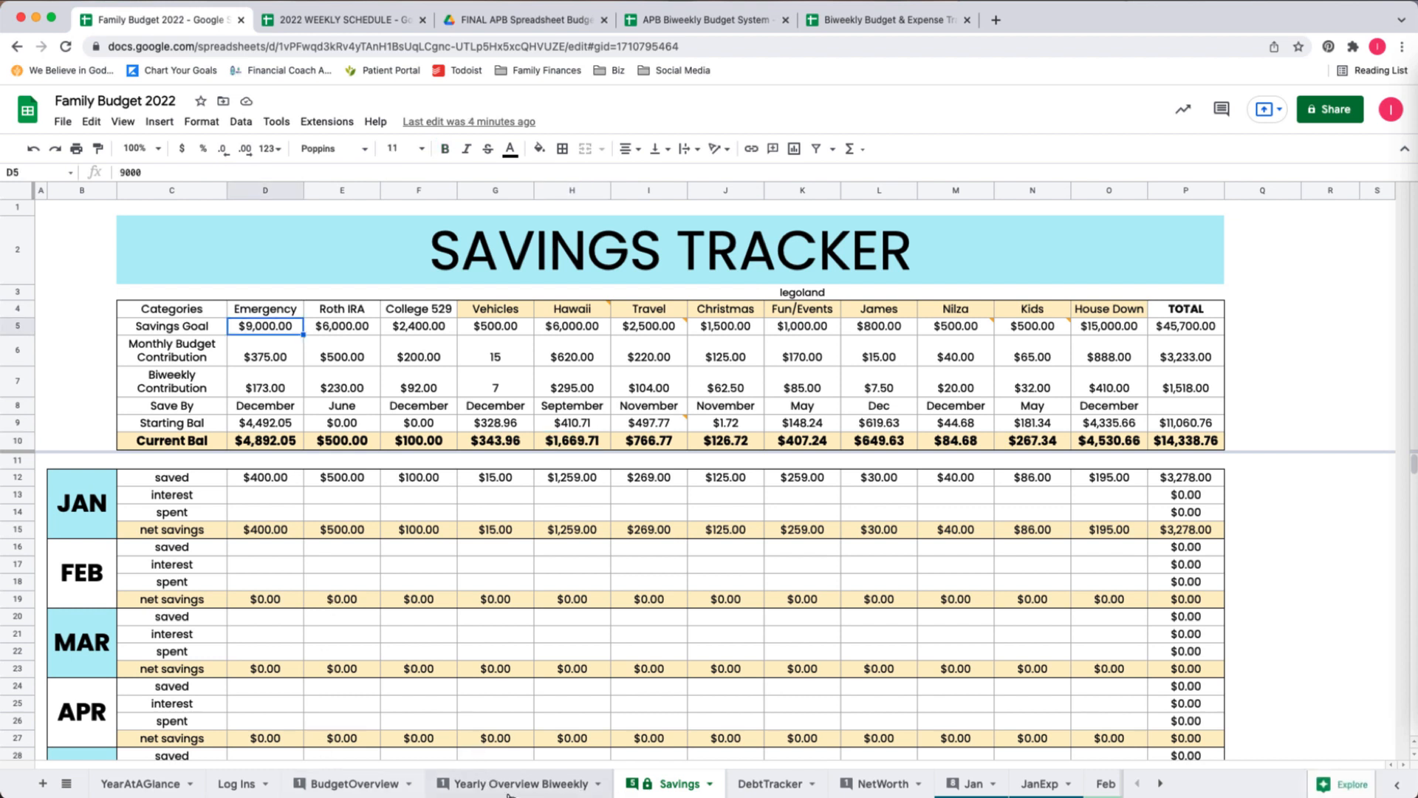
{"action": "left_click", "coordinate": [365, 790]}
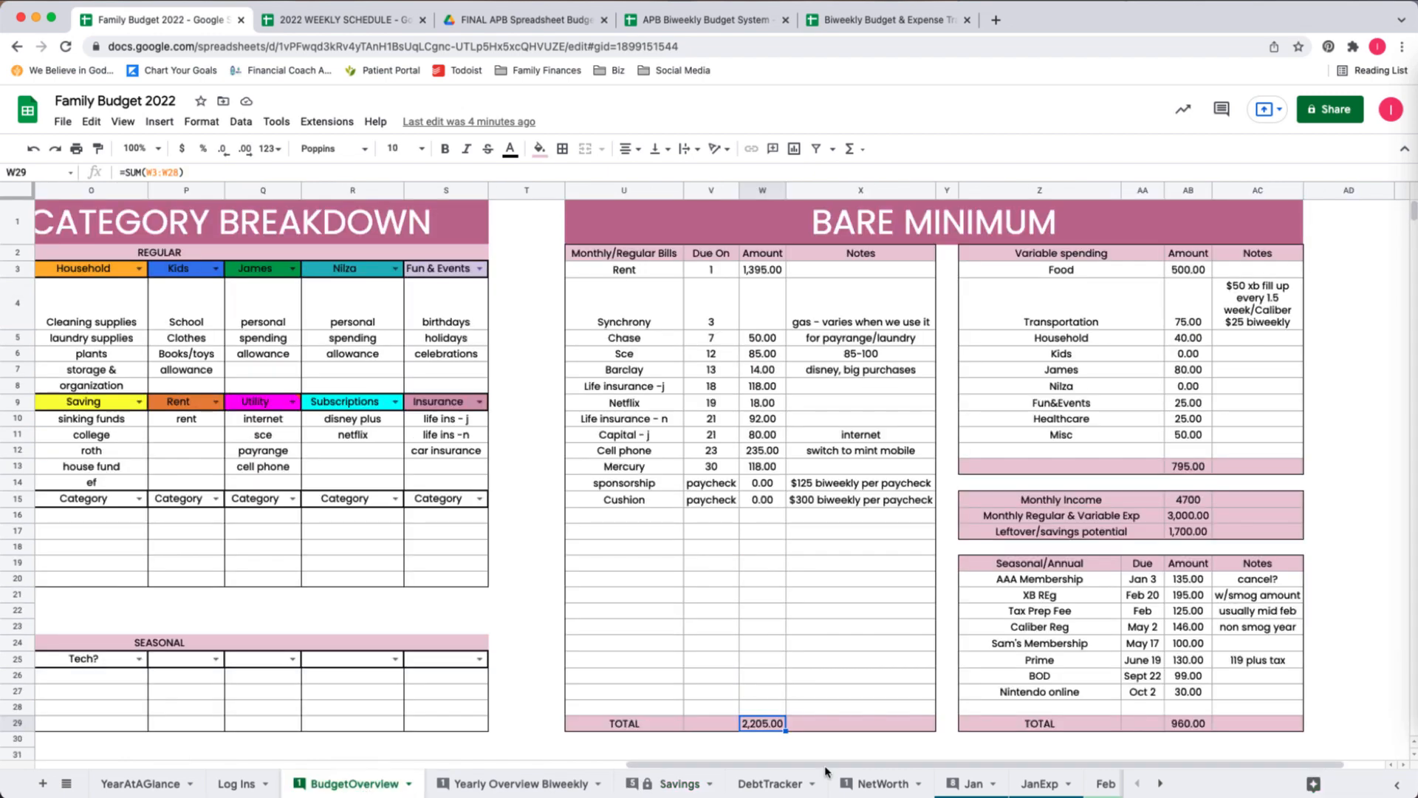
{"action": "left_click_drag", "start_coordinate": [827, 768], "coordinate": [223, 766]}
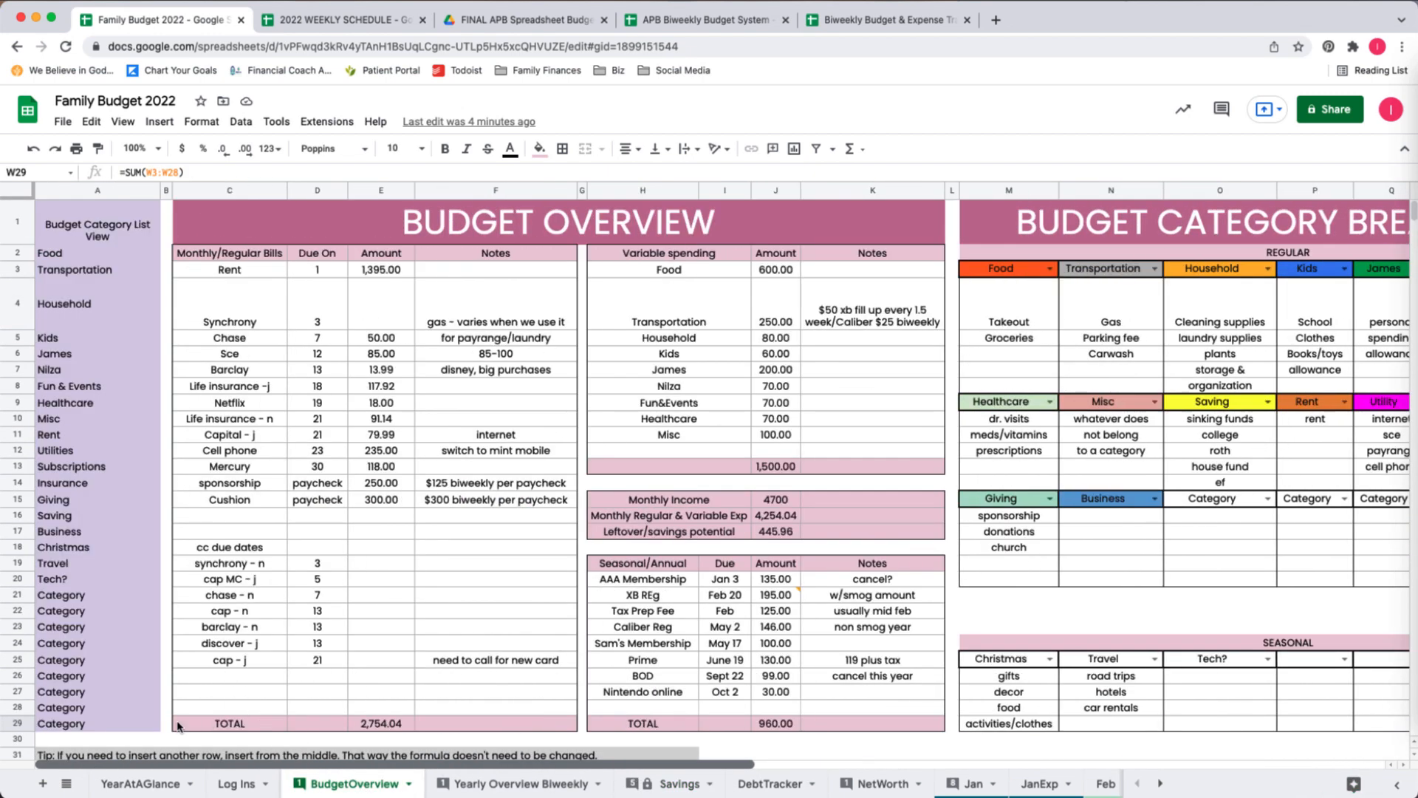